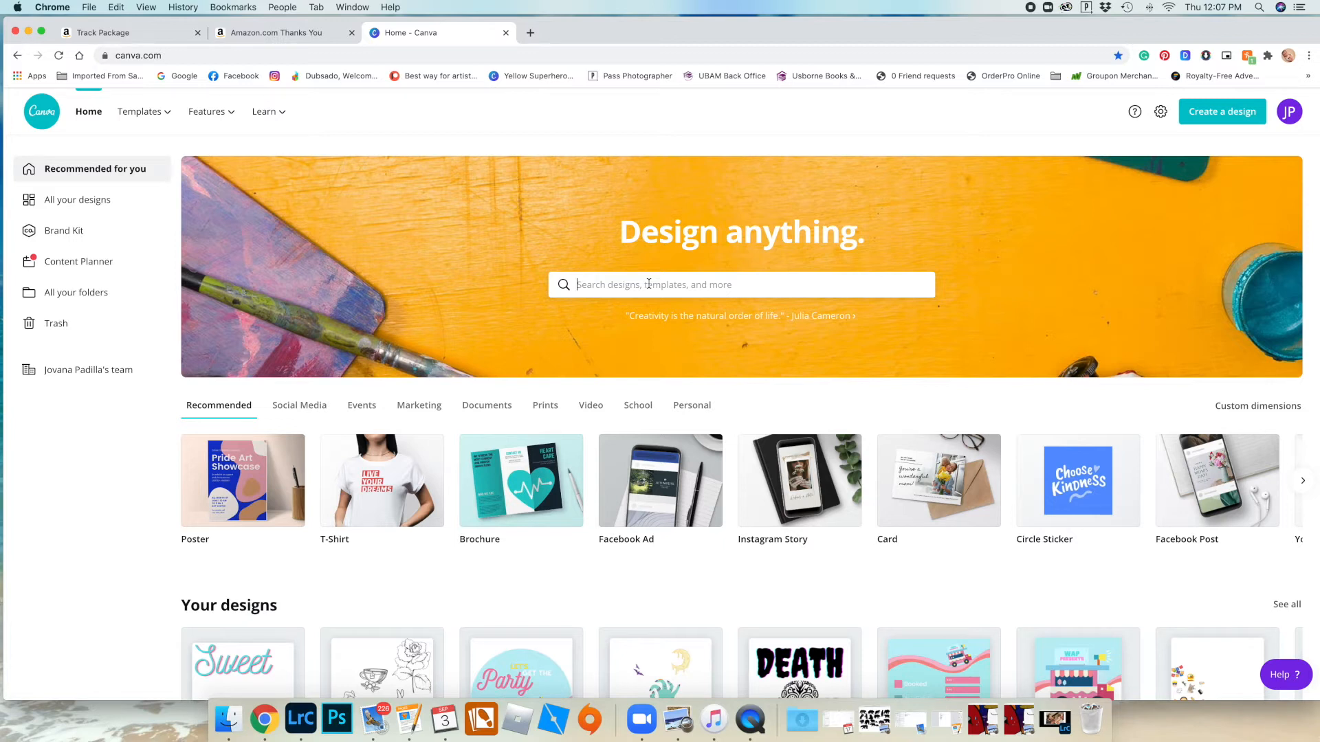
Search the design types for "logo" and show the templates for the general Logo type.
left_click(648, 284)
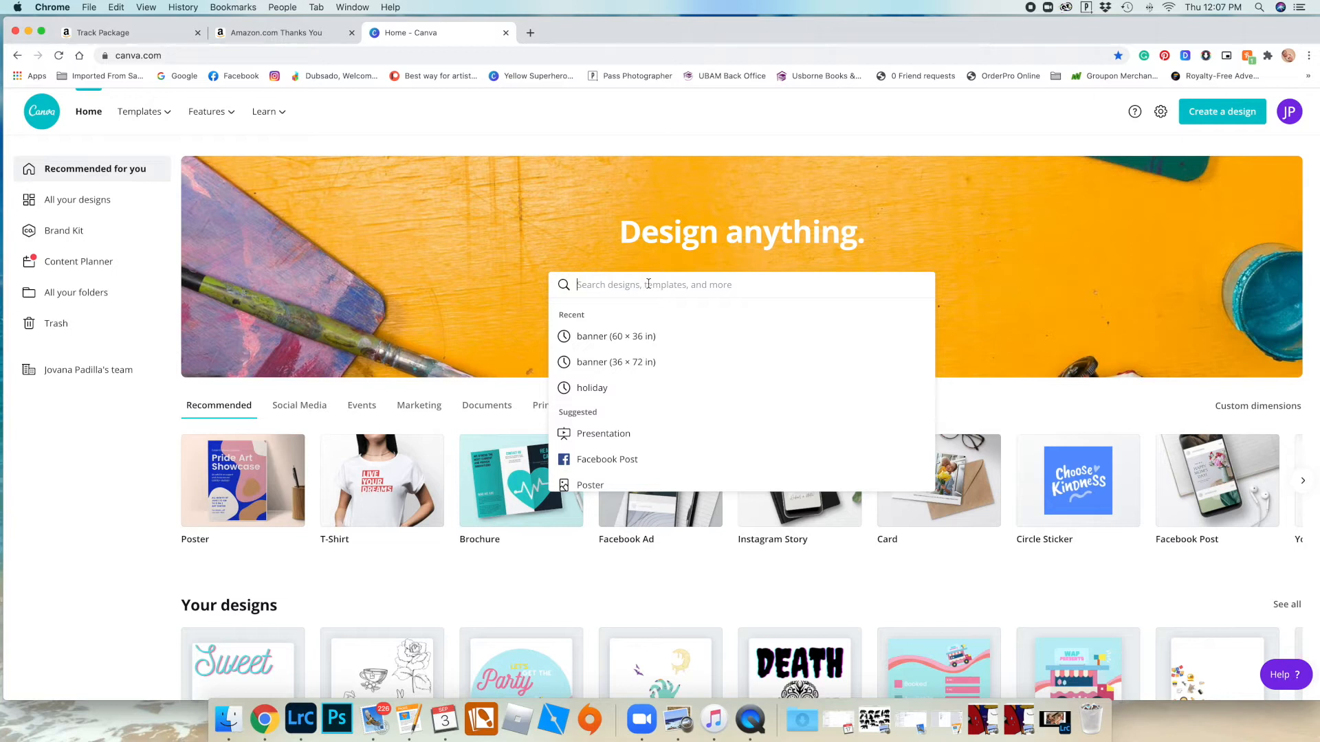
type("logo")
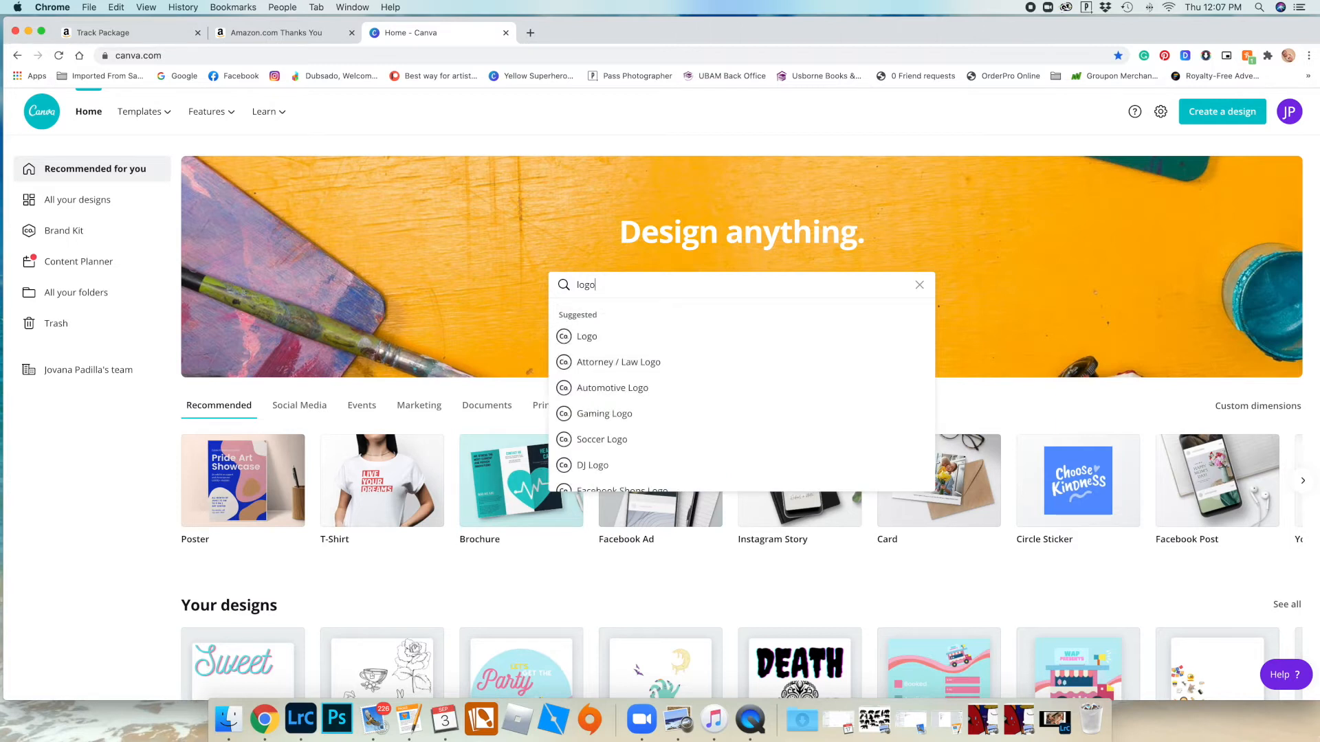
key("BackSpace")
key("BackSpace")
key("BackSpace")
key("BackSpace")
type("logo")
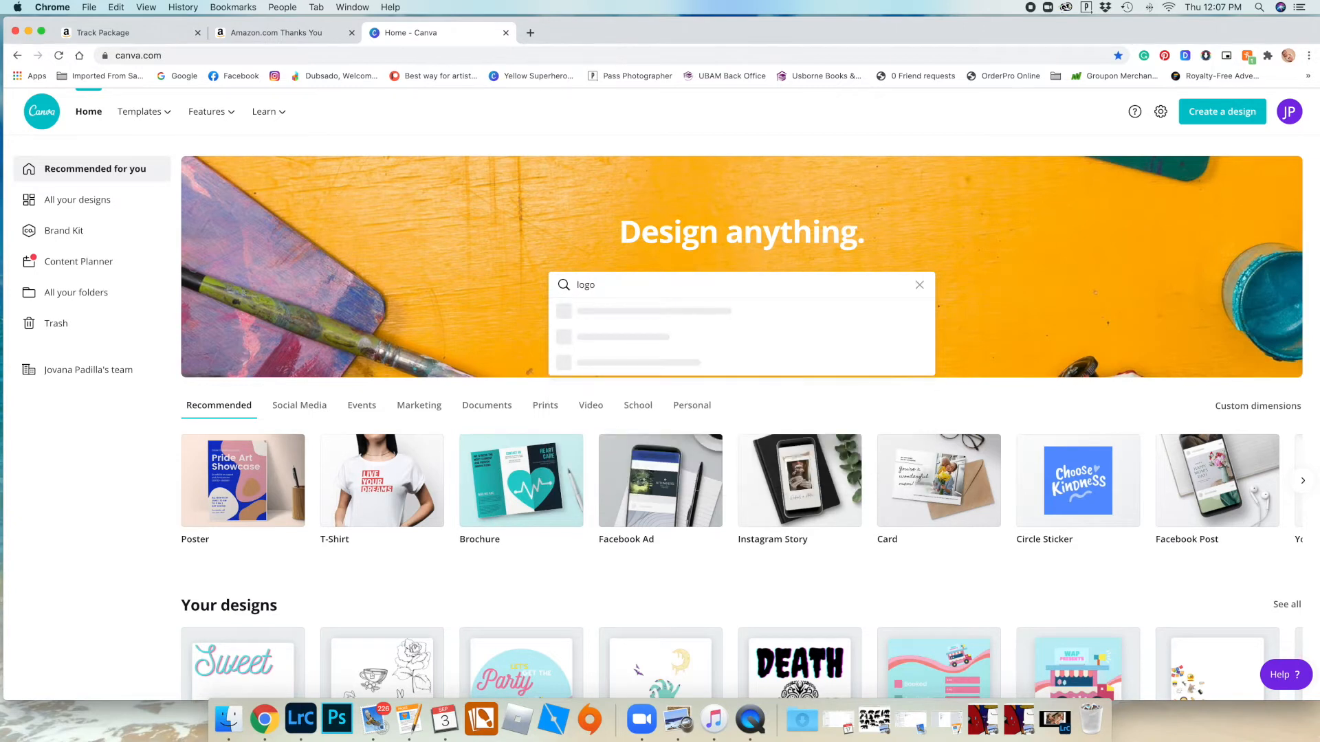
scroll(646, 442, "down", 3)
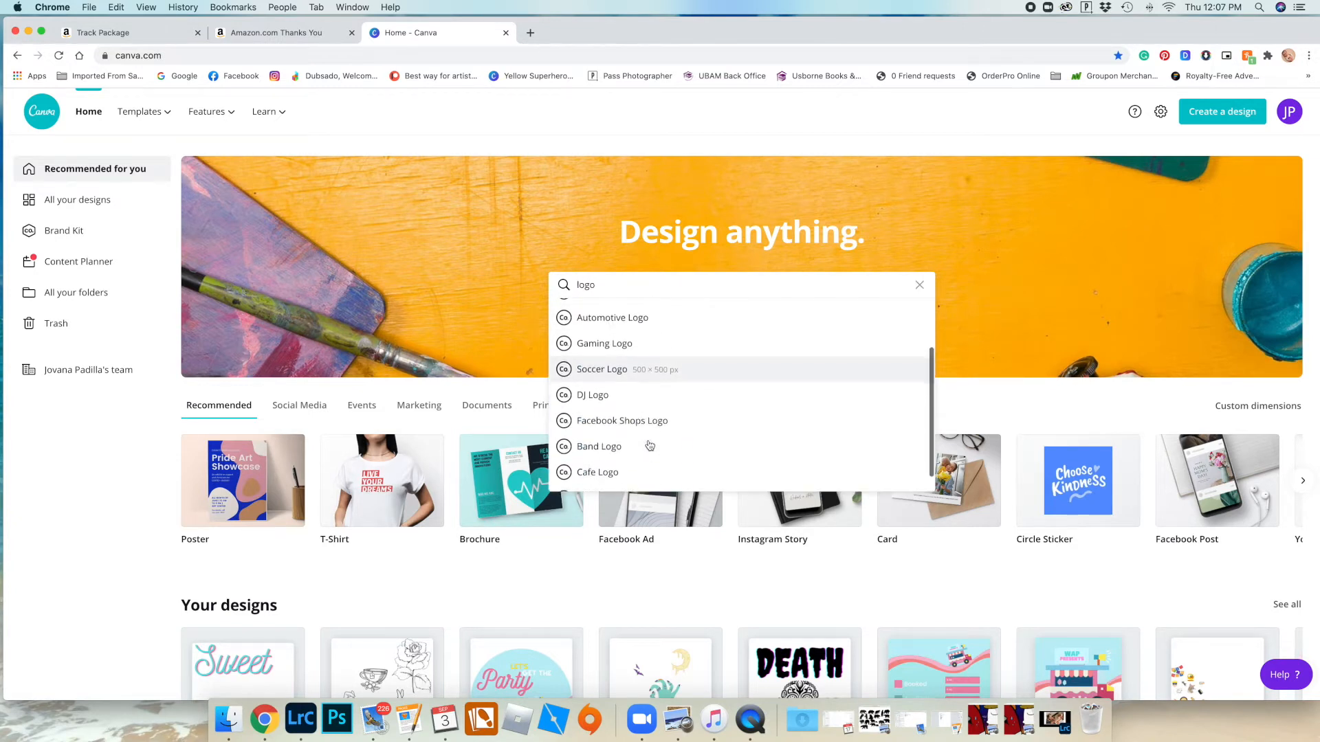
scroll(649, 444, "up", 3)
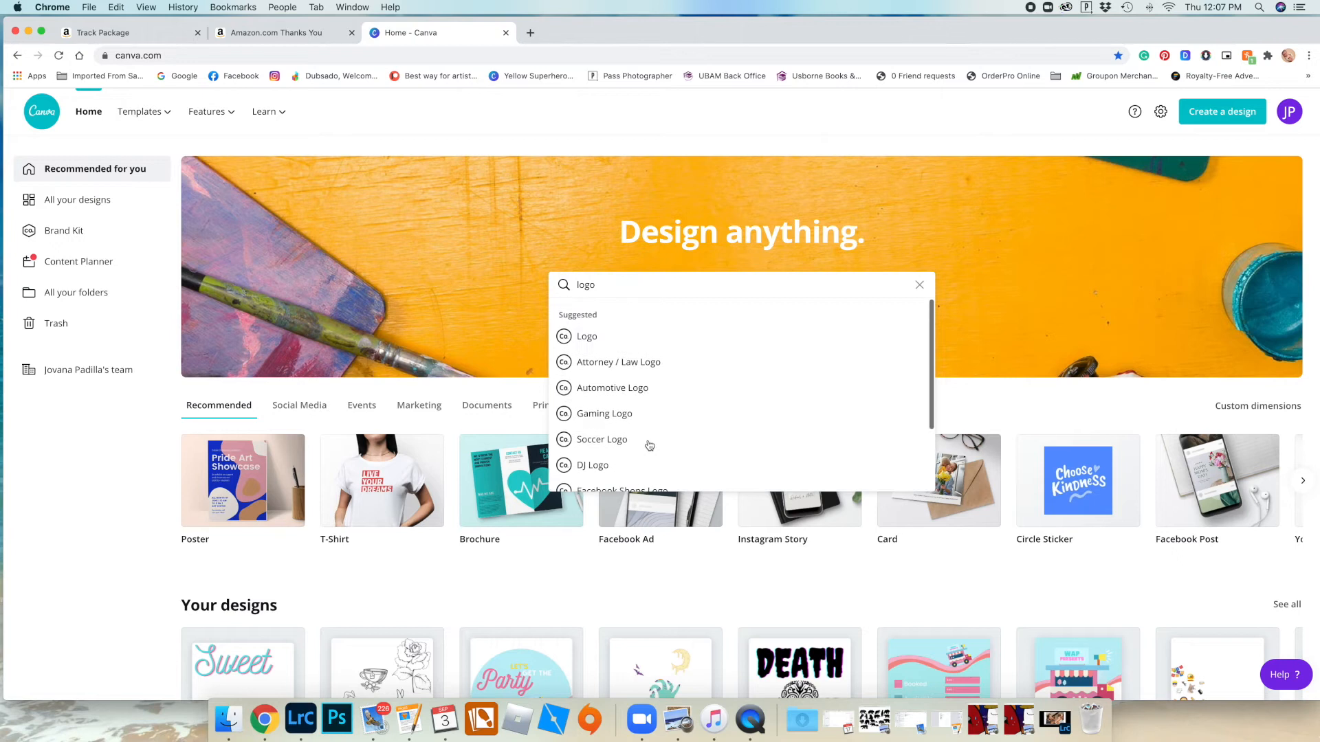
left_click(591, 334)
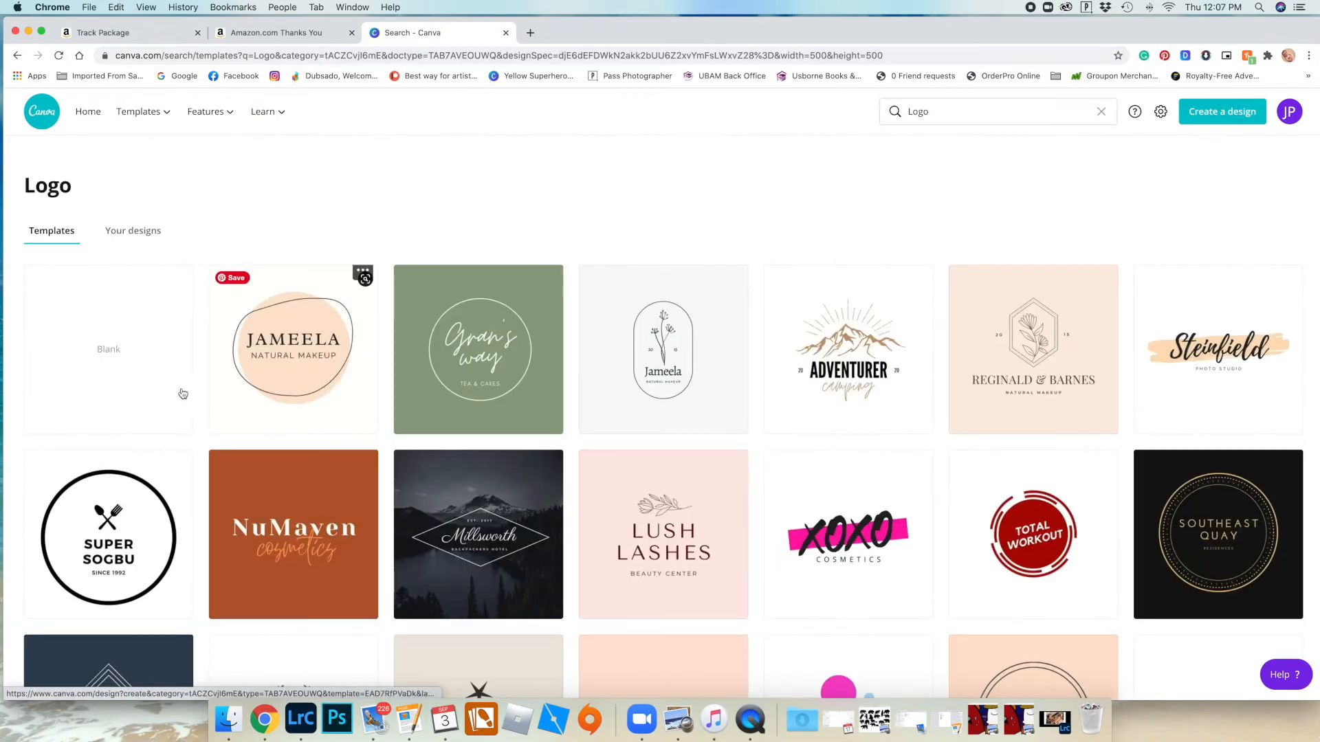
Browse the logo templates, open the Black and White Natural Makeup Logo for editing, and dismiss the extra page and resize tip.
scroll(856, 474, "down", 7)
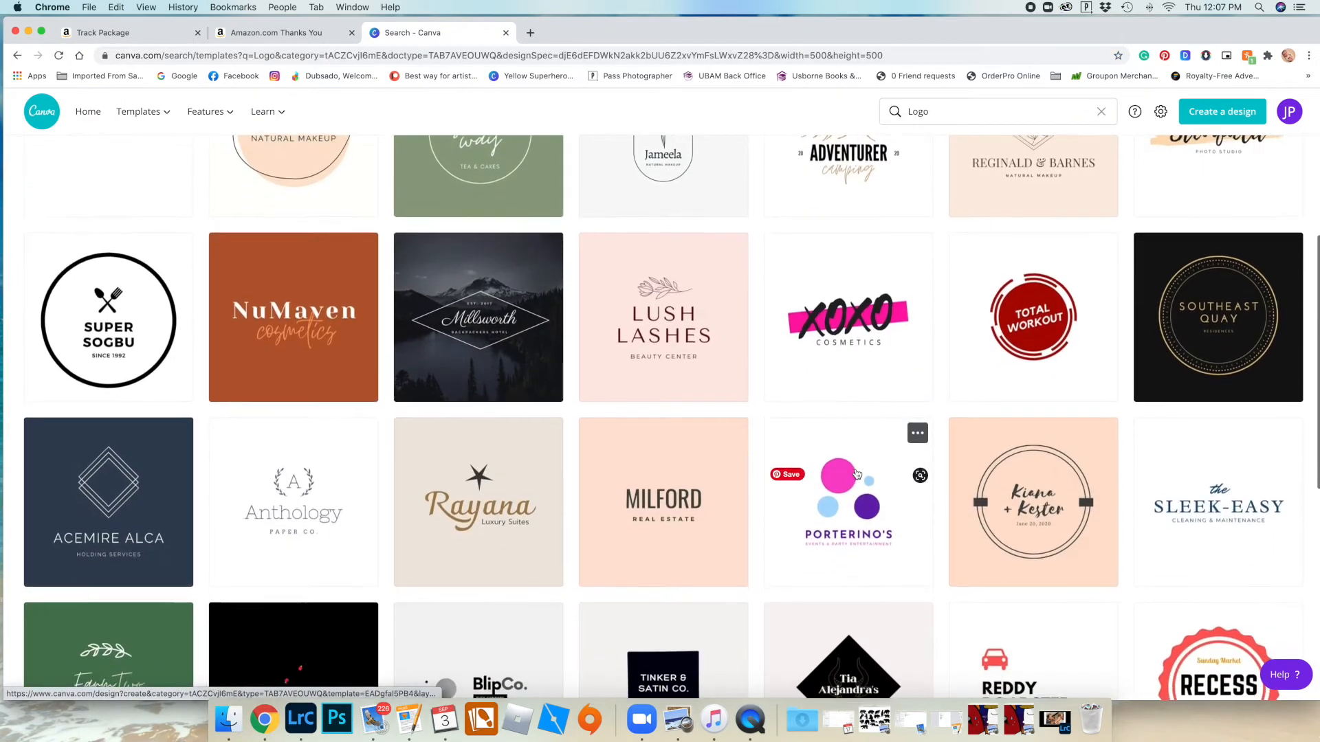
scroll(857, 475, "down", 7)
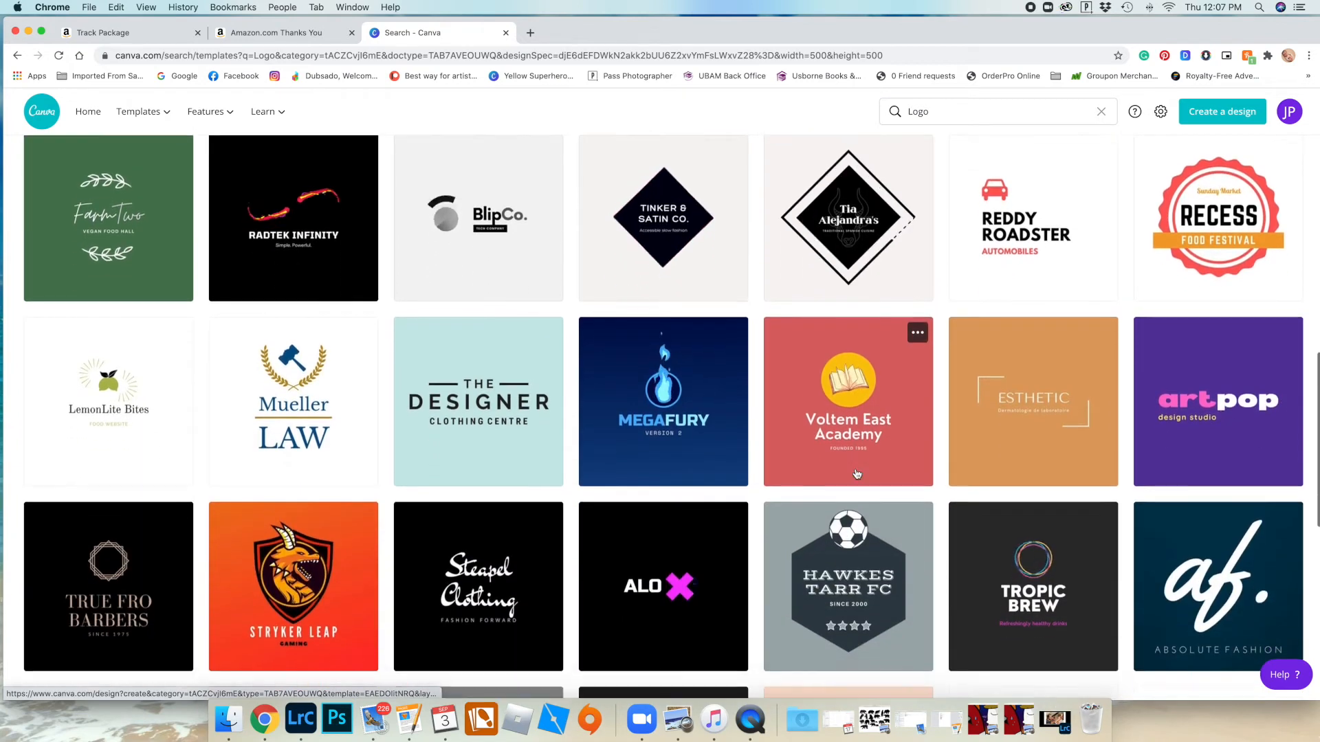
scroll(857, 474, "down", 3)
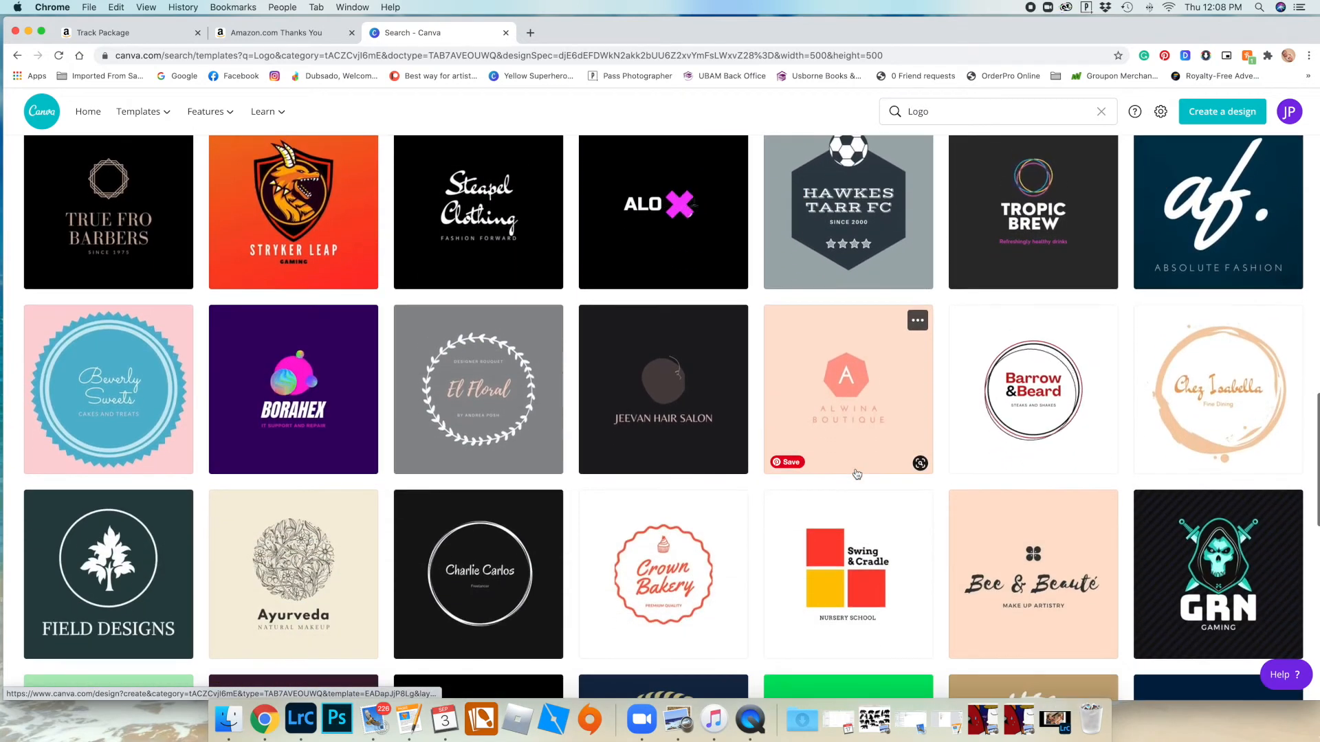
scroll(856, 474, "up", 9)
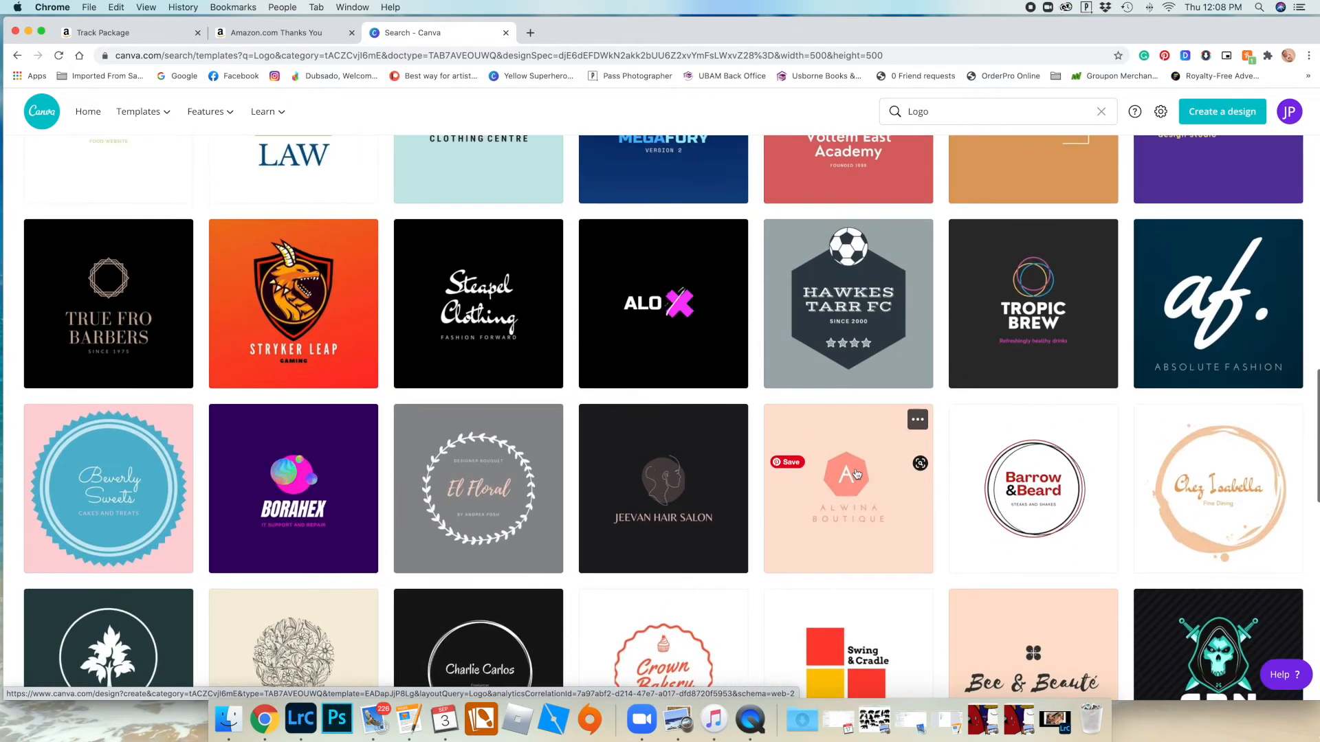
scroll(856, 474, "up", 8)
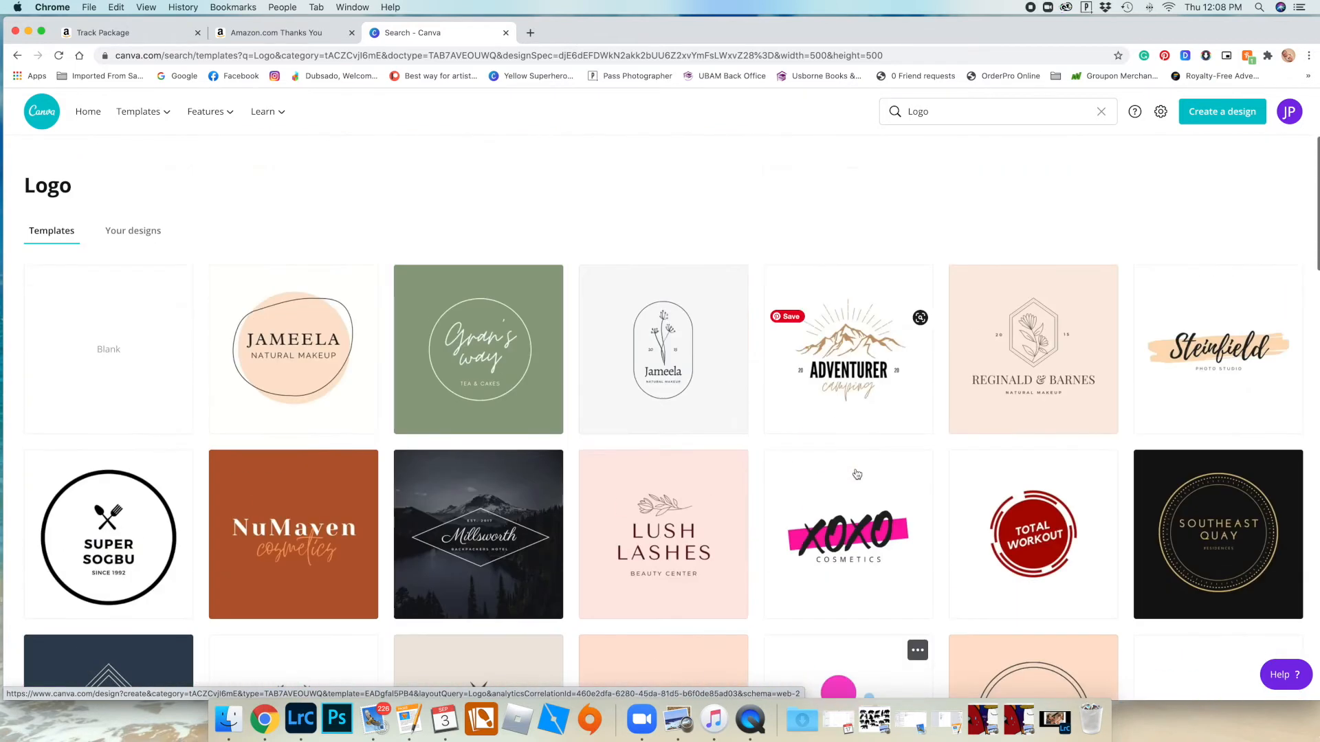
left_click(697, 341)
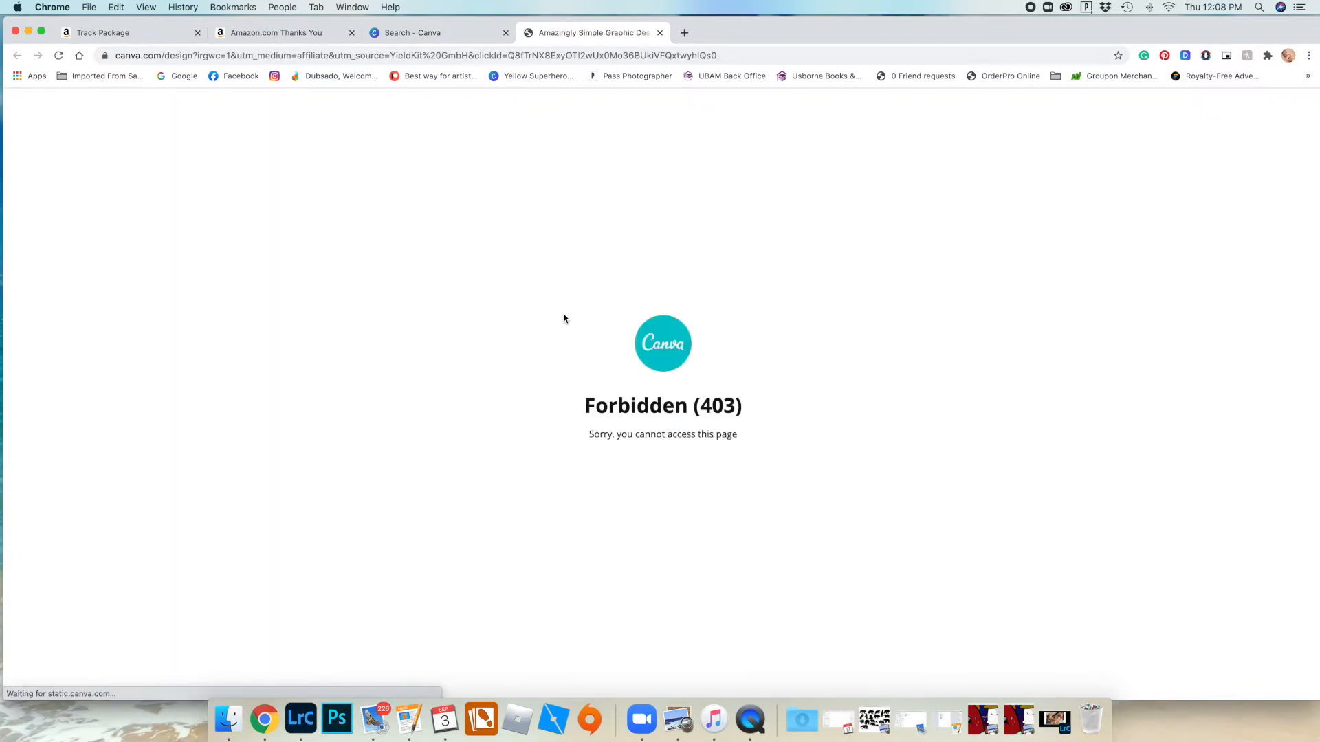
left_click(435, 35)
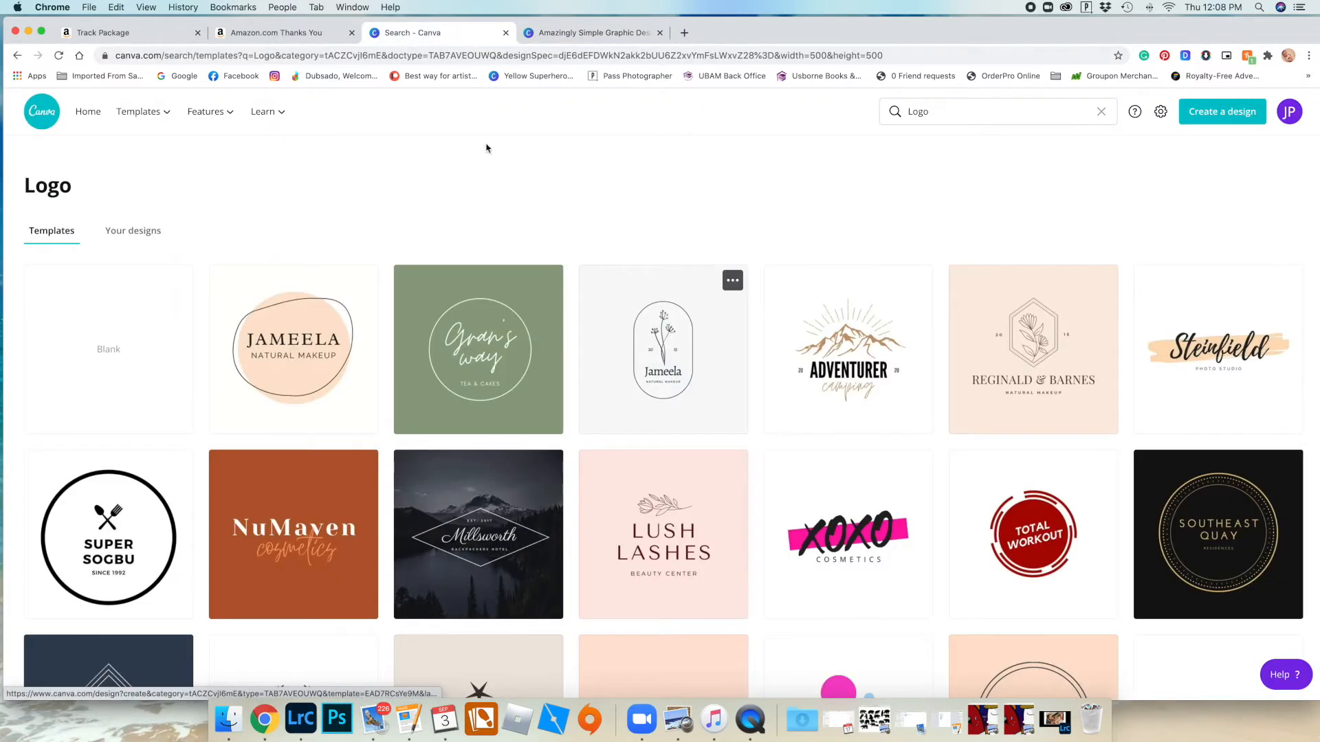
left_click(656, 372)
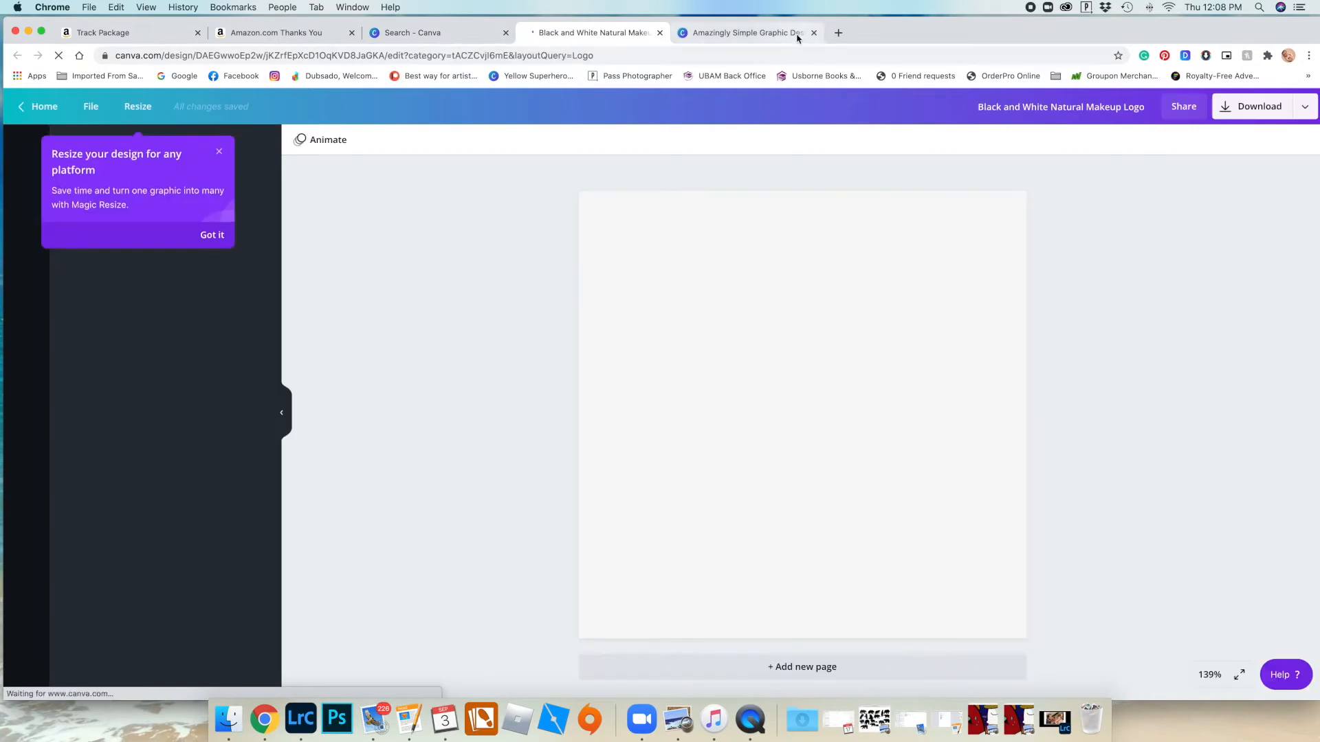
left_click(814, 32)
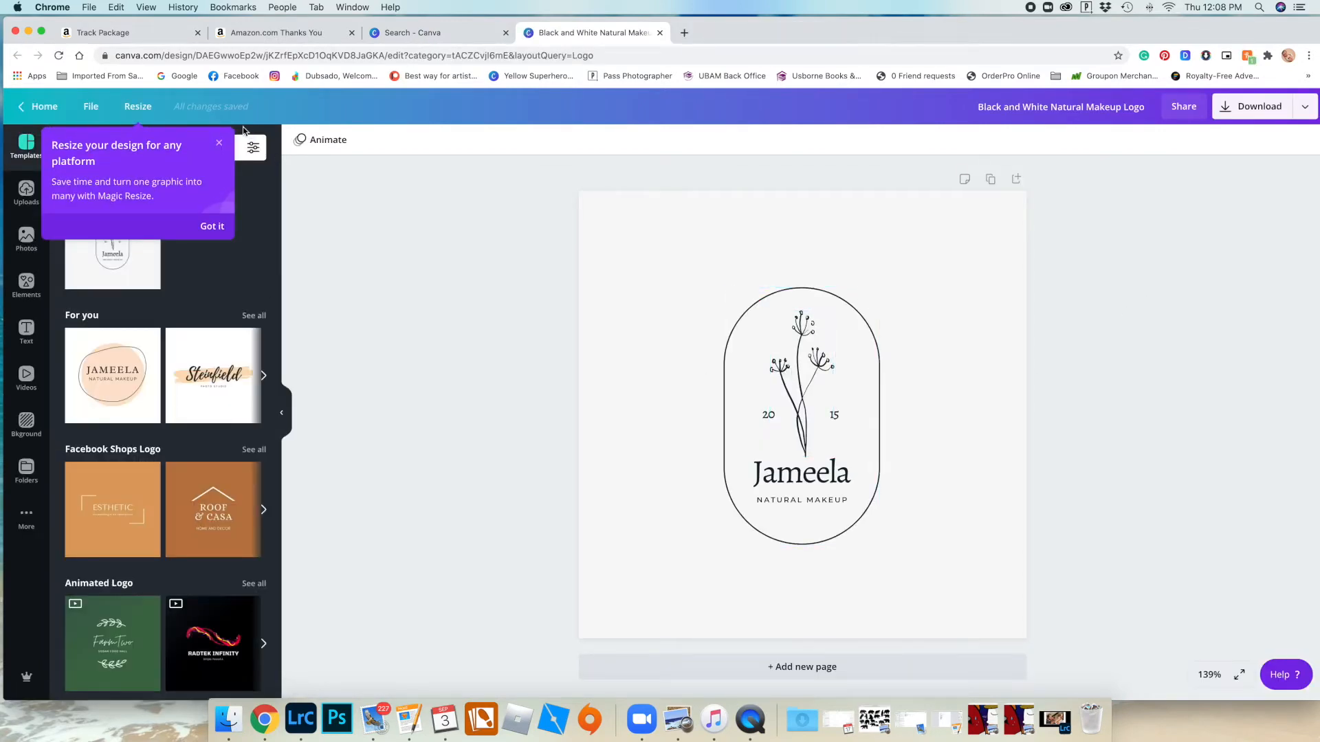
left_click(215, 231)
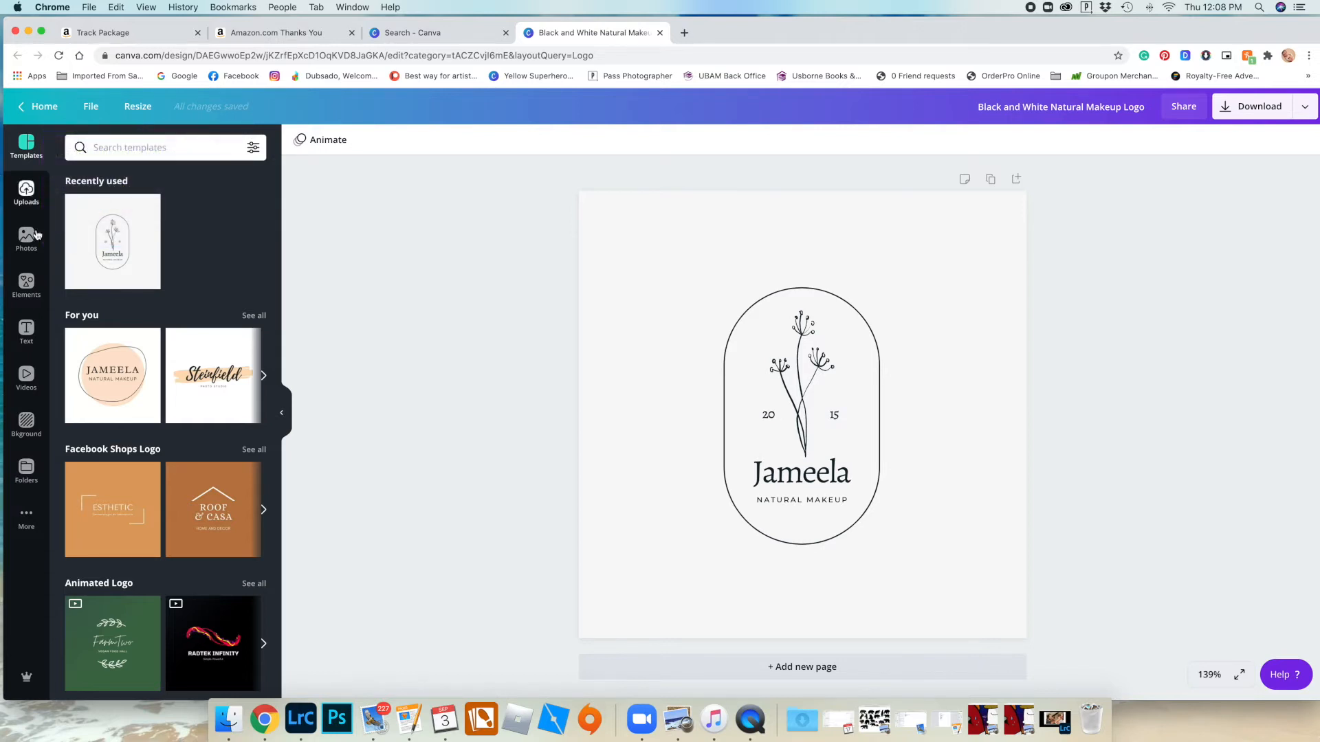
Search the design elements for "hands" and look through the graphics.
left_click(25, 286)
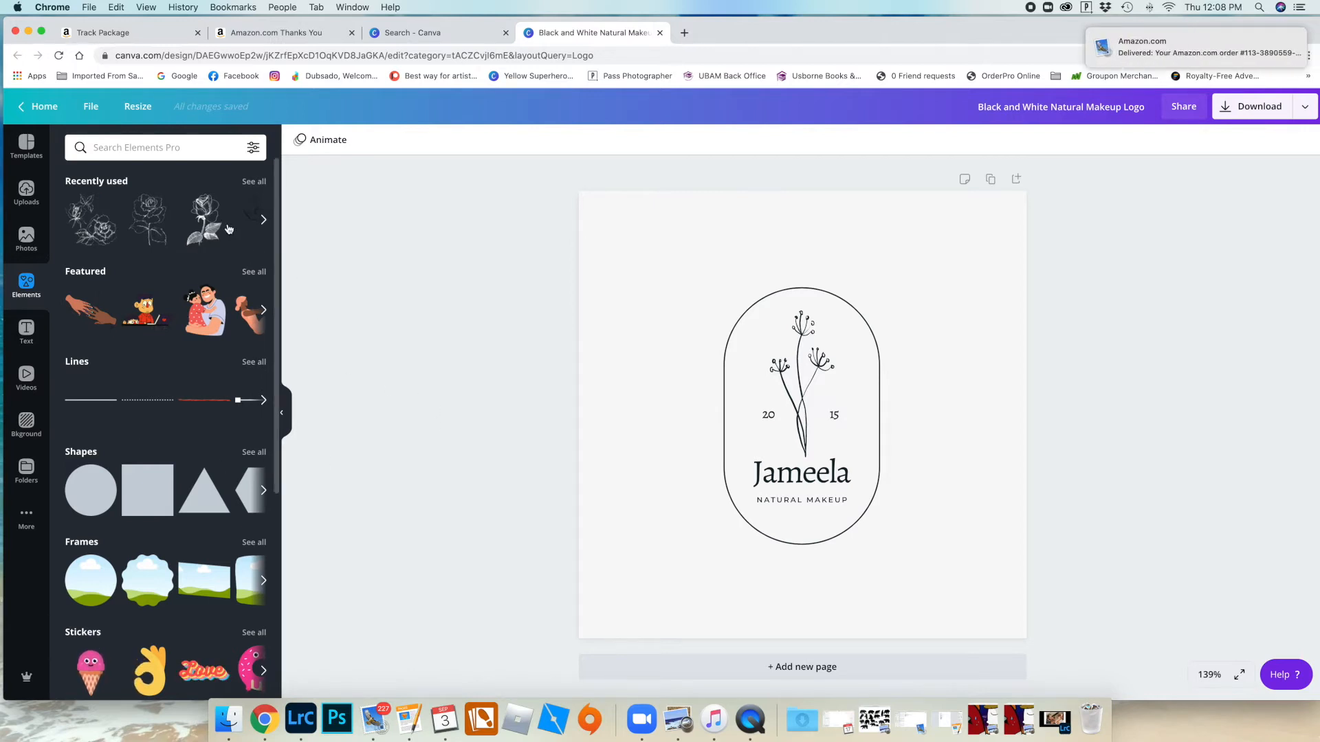
left_click(168, 147)
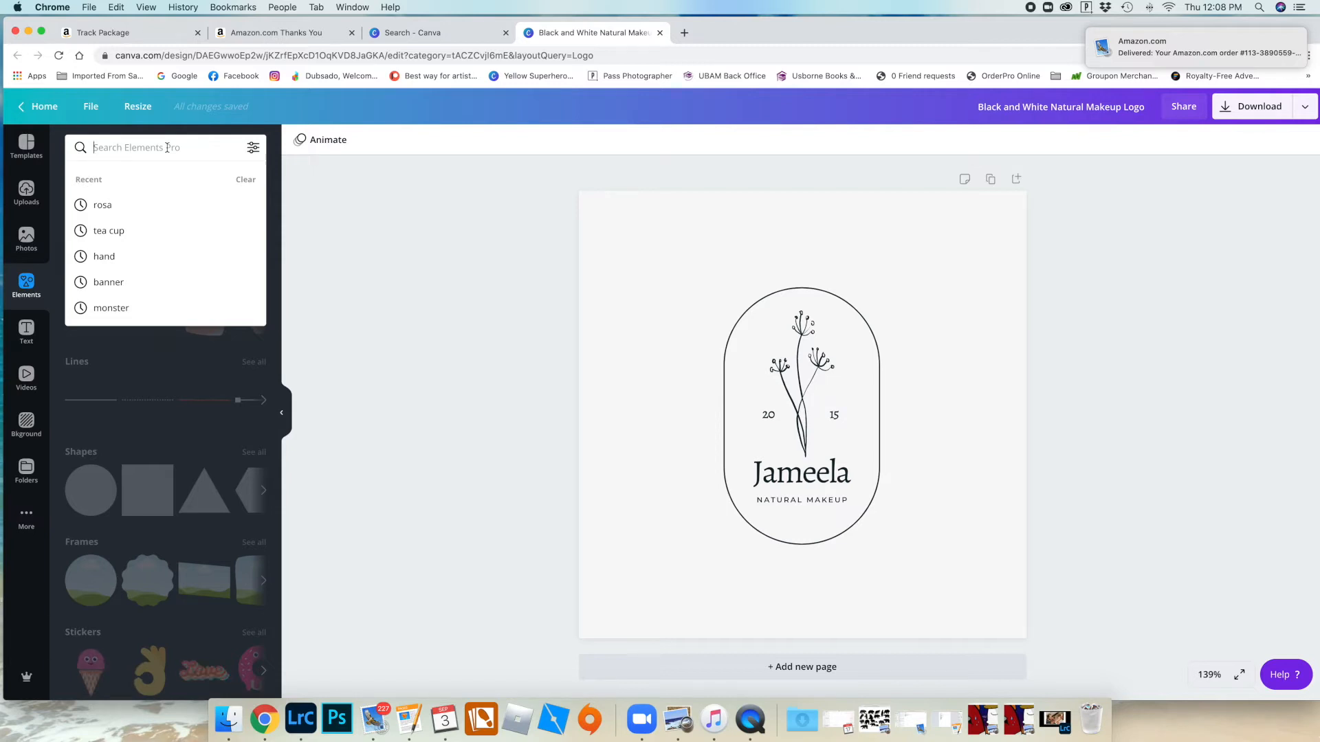
type("hands")
key("Return")
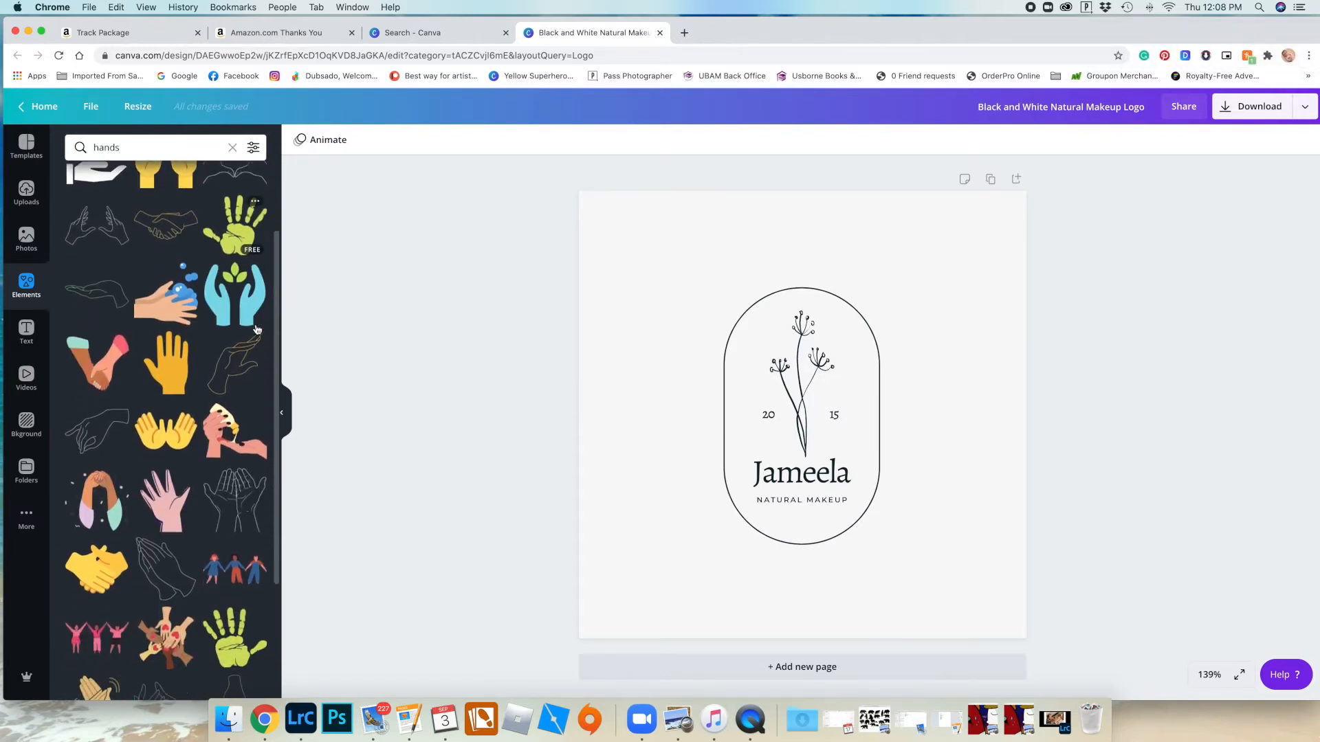
scroll(256, 328, "down", 5)
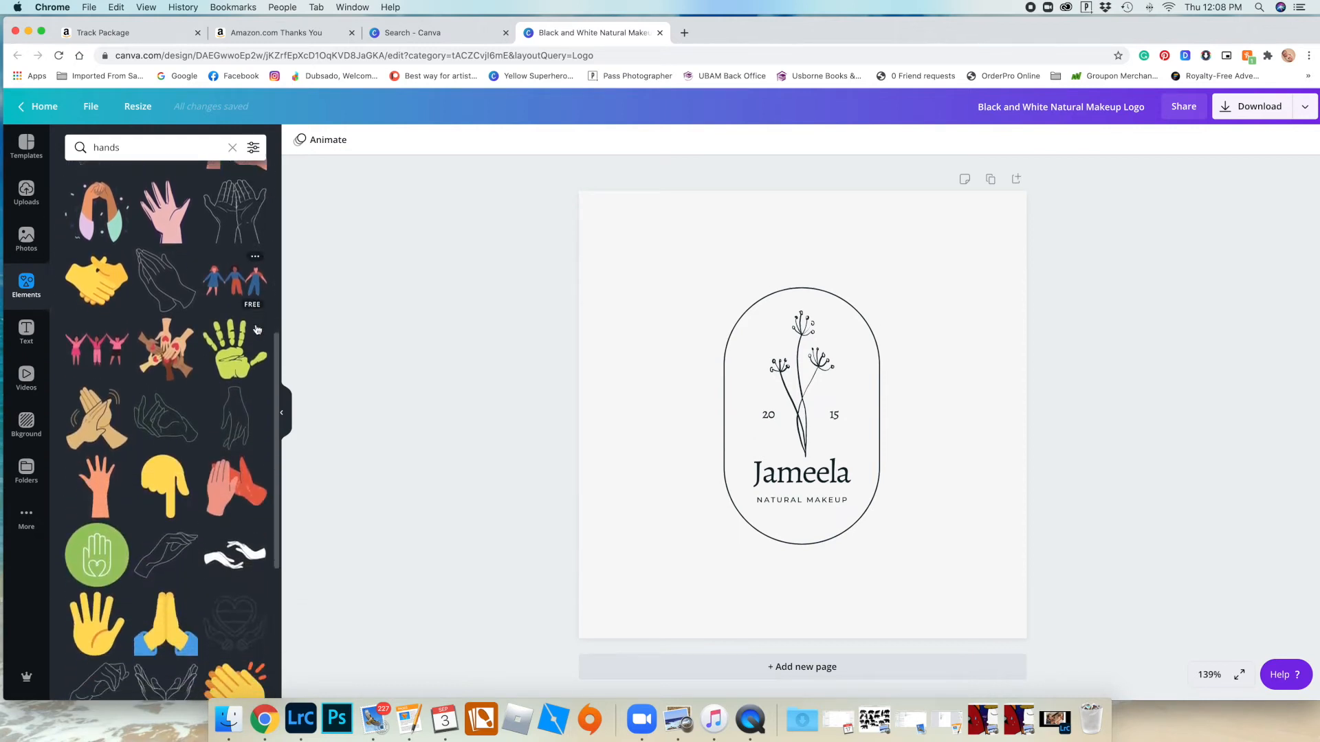
scroll(257, 328, "down", 5)
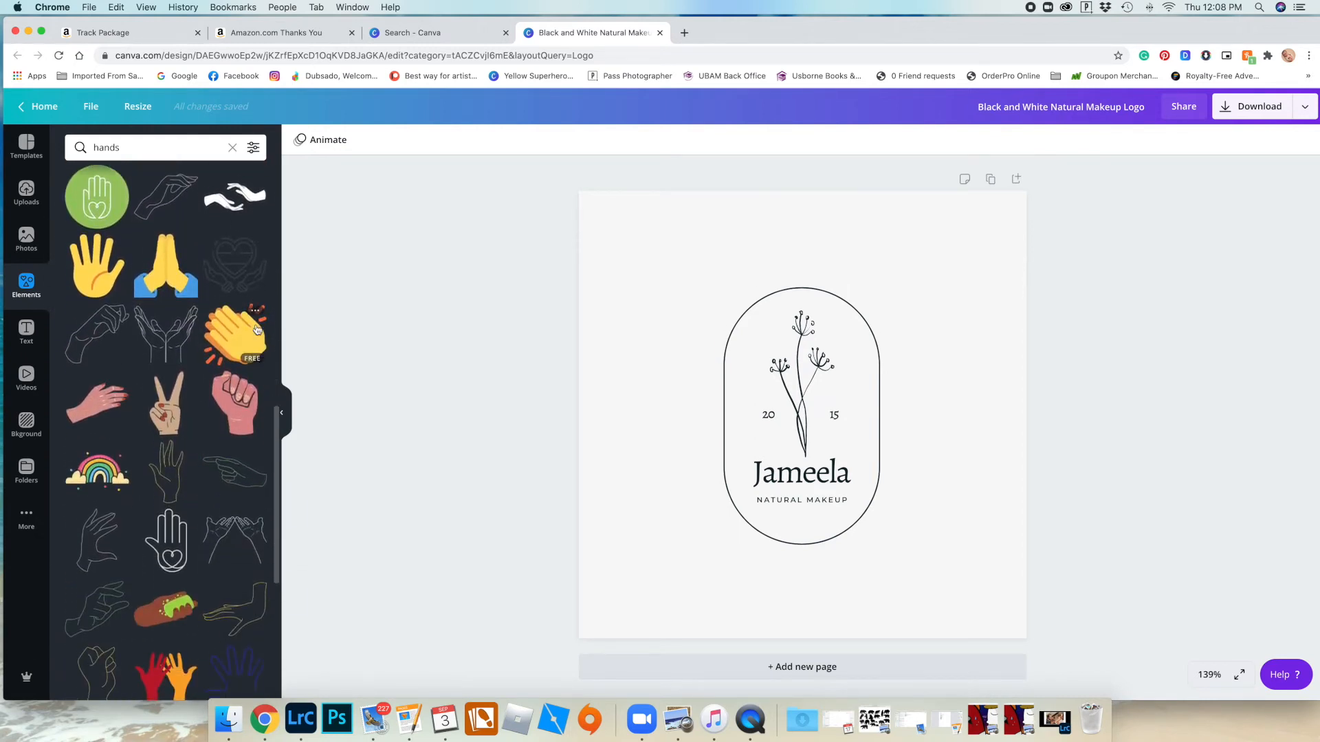
scroll(257, 329, "down", 5)
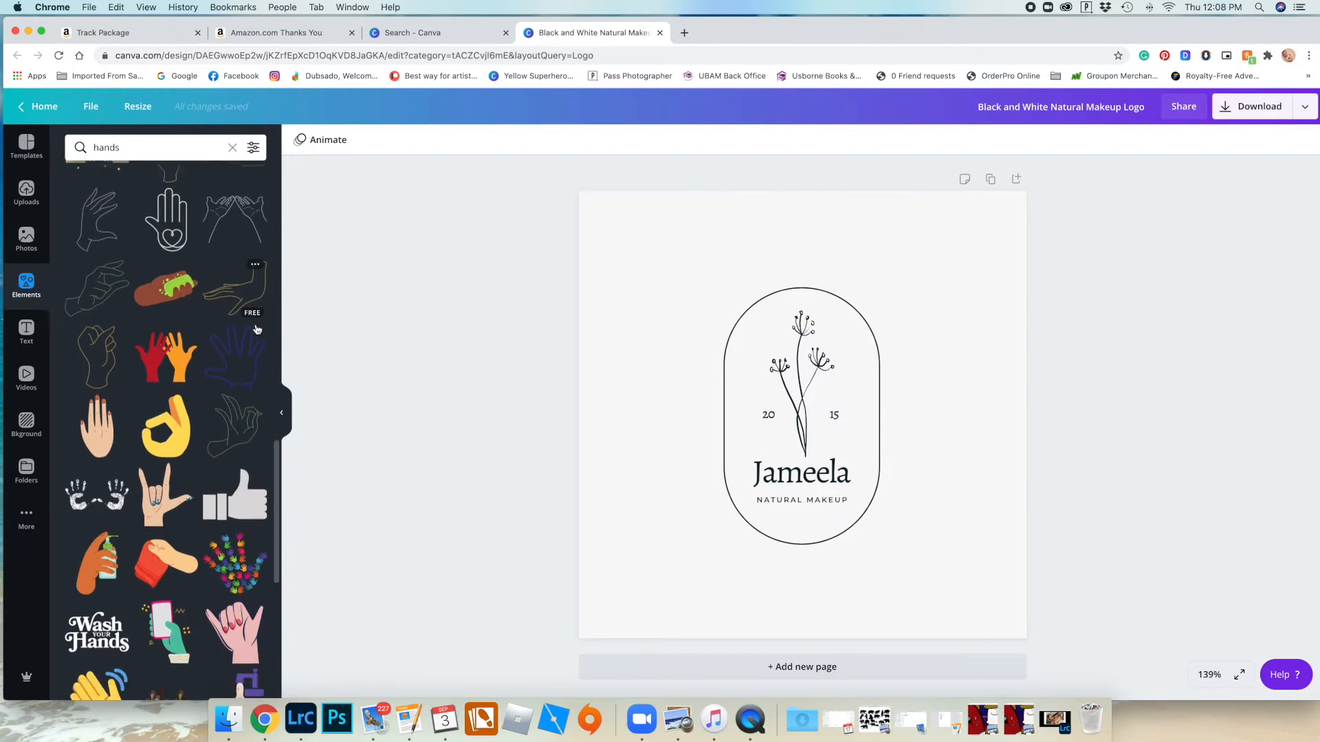
scroll(256, 328, "down", 5)
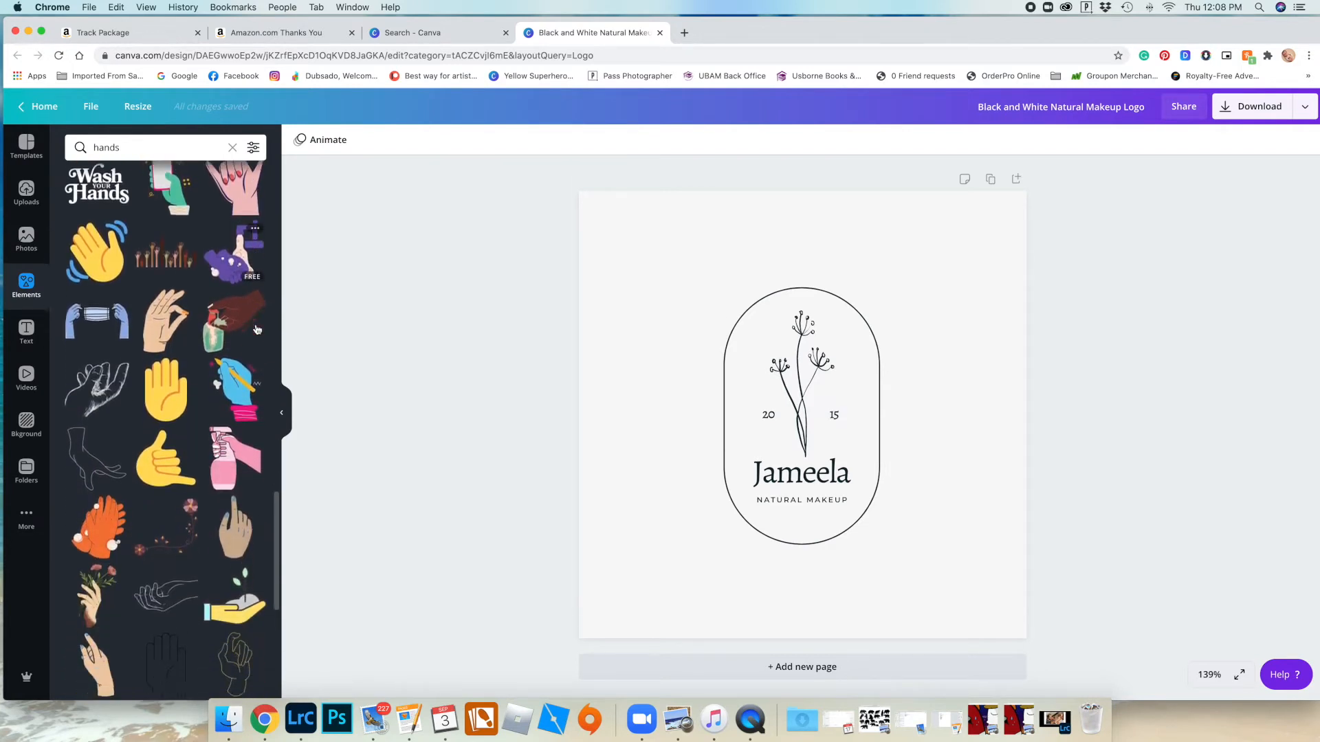
scroll(256, 329, "down", 5)
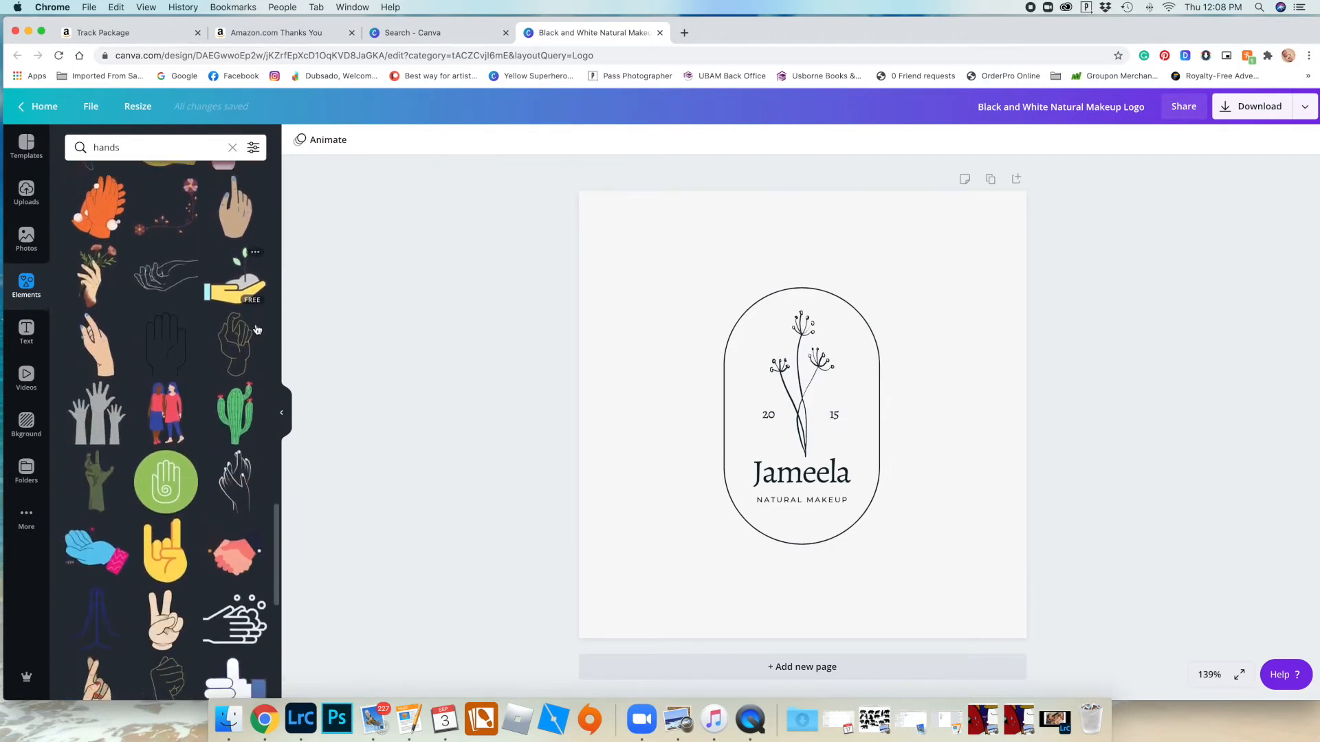
scroll(257, 328, "down", 5)
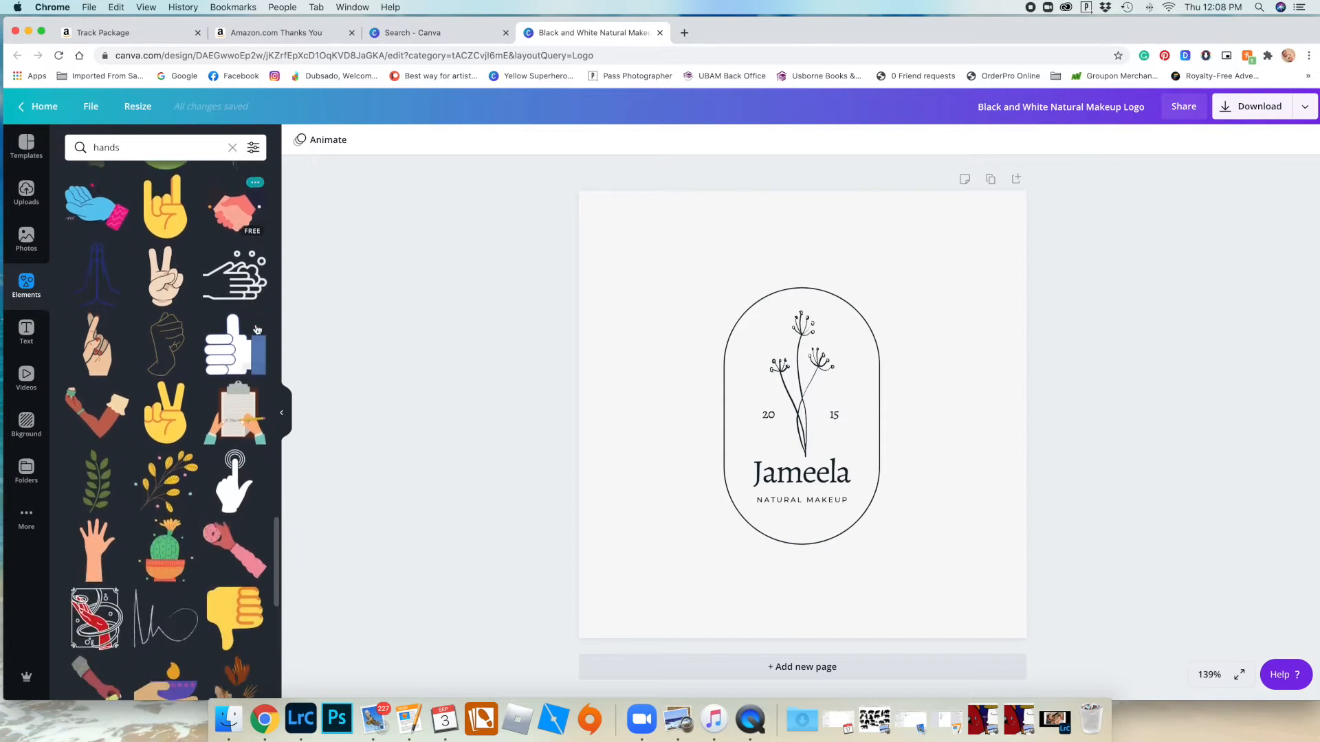
scroll(256, 328, "down", 5)
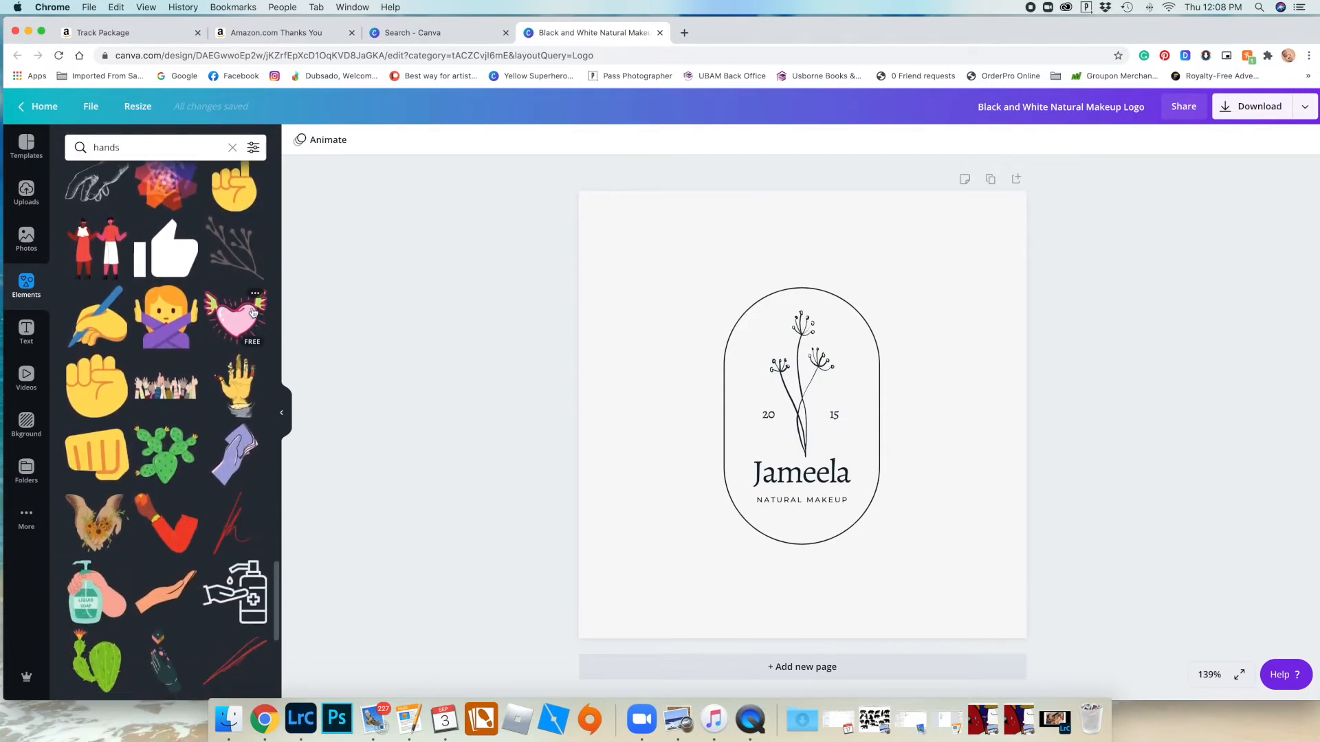
scroll(256, 329, "up", 15)
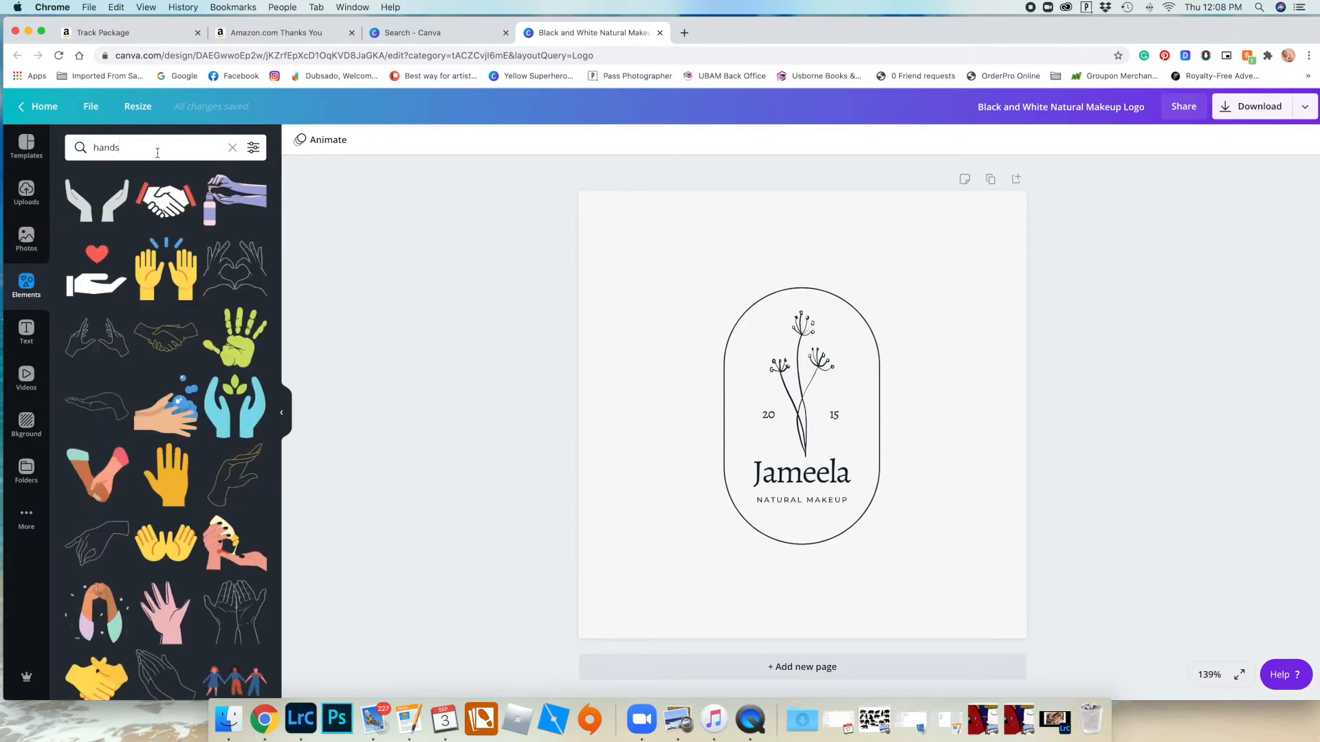
Search the elements for "simple" and add the outlined flower, veined leaf, branch with large leaves and leafy sprig to the logo.
type("simple")
key("Return")
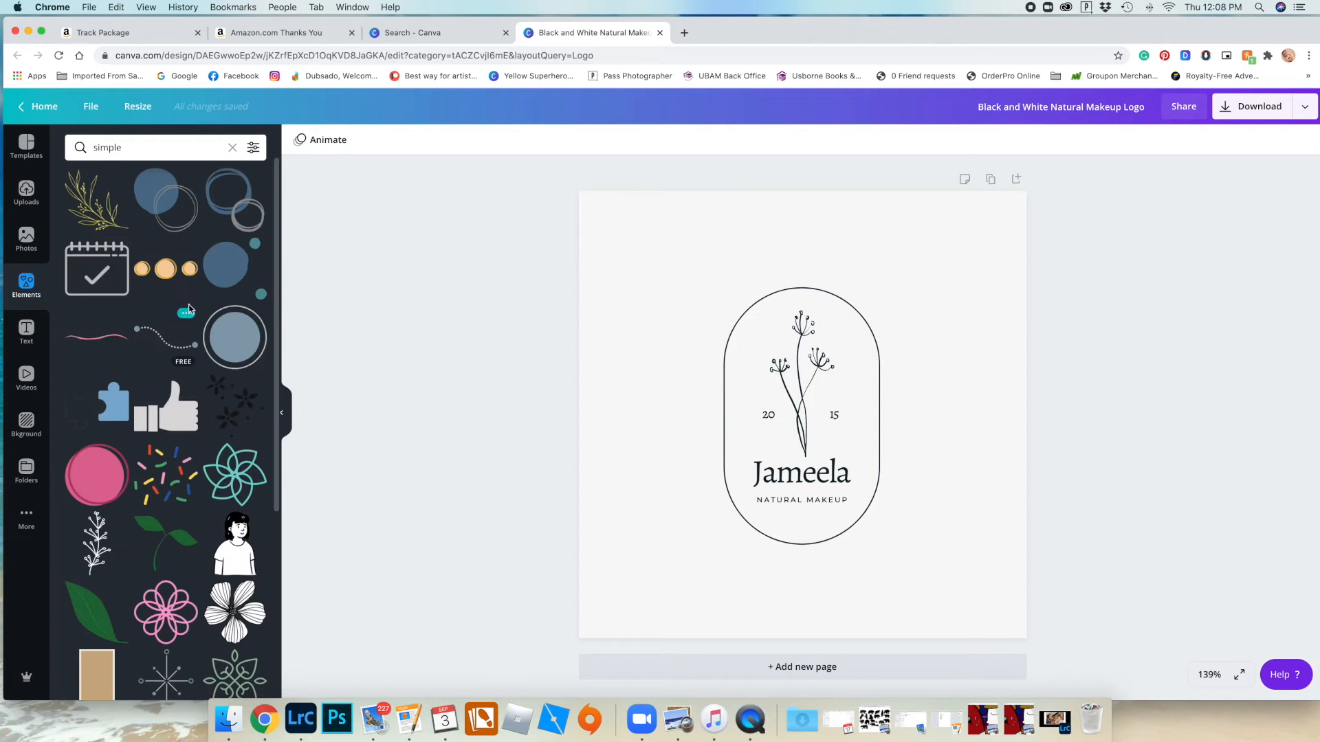
scroll(189, 309, "down", 5)
scroll(197, 303, "down", 6)
scroll(198, 304, "down", 7)
scroll(197, 303, "down", 4)
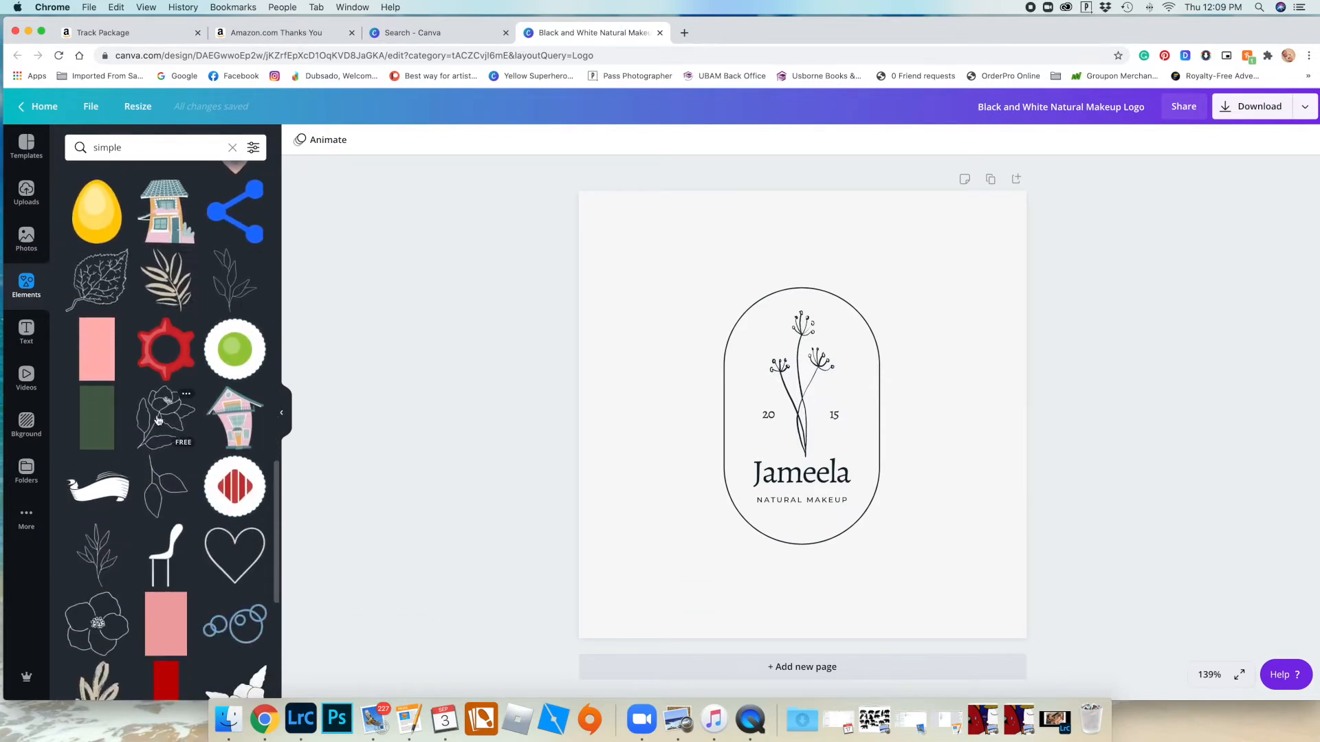
left_click(158, 420)
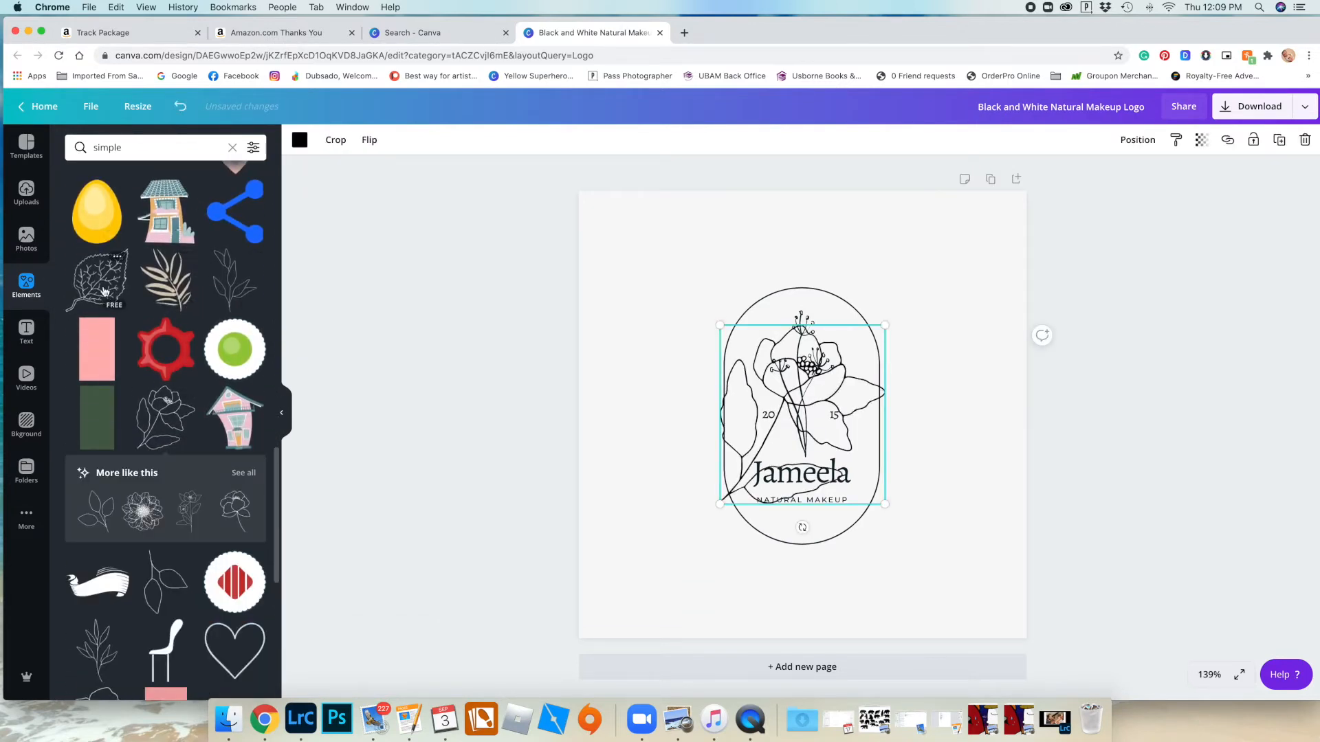
left_click(105, 293)
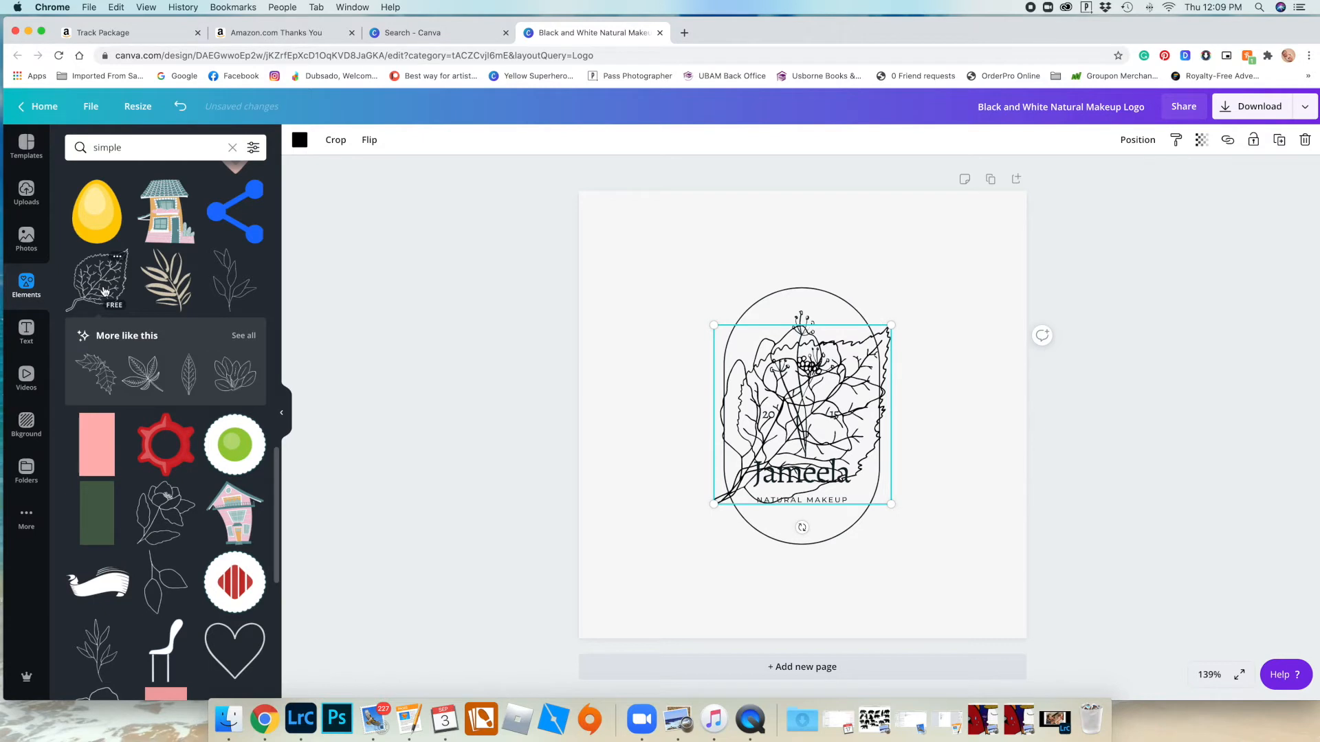
left_click(165, 593)
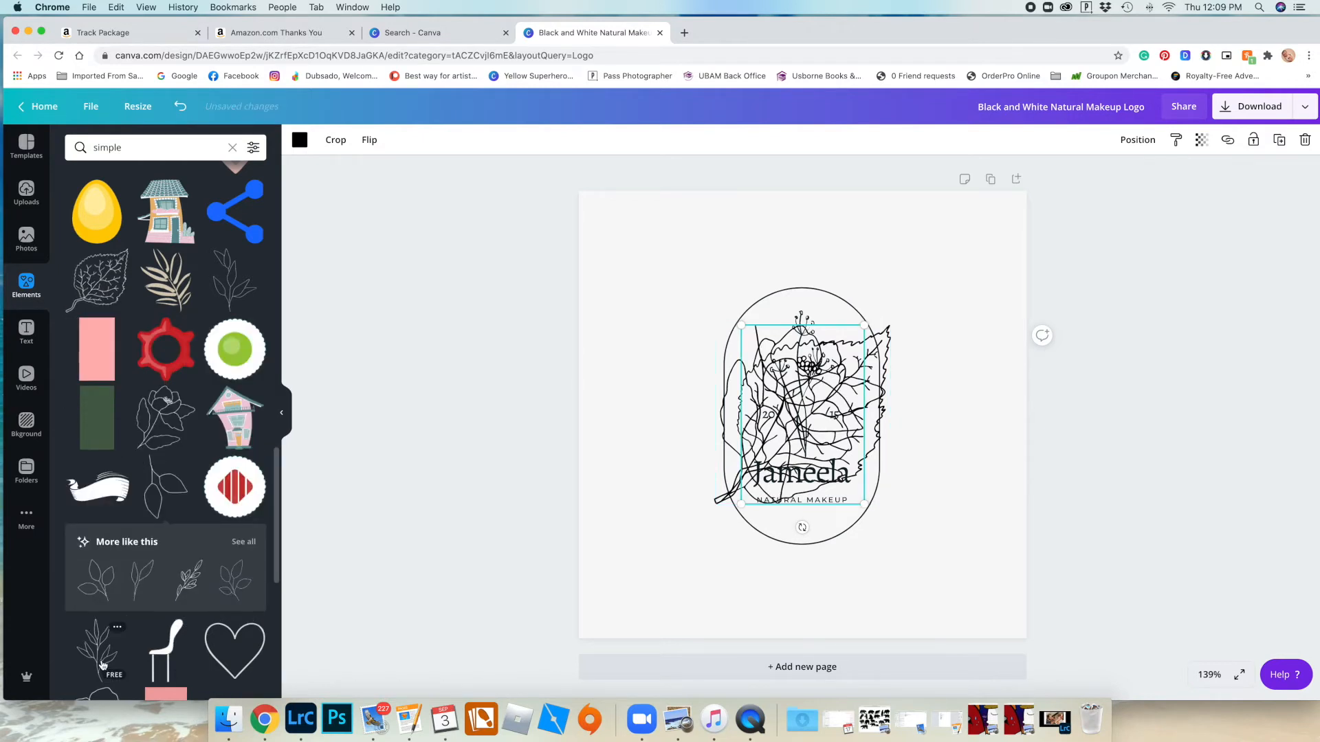
left_click(102, 664)
Spread the added drawings around the oval: branch upper right, veined leaf lower left, flower lower right, sprig upper left.
left_click_drag(804, 420, 995, 315)
left_click_drag(871, 393, 699, 473)
left_click_drag(832, 400, 973, 526)
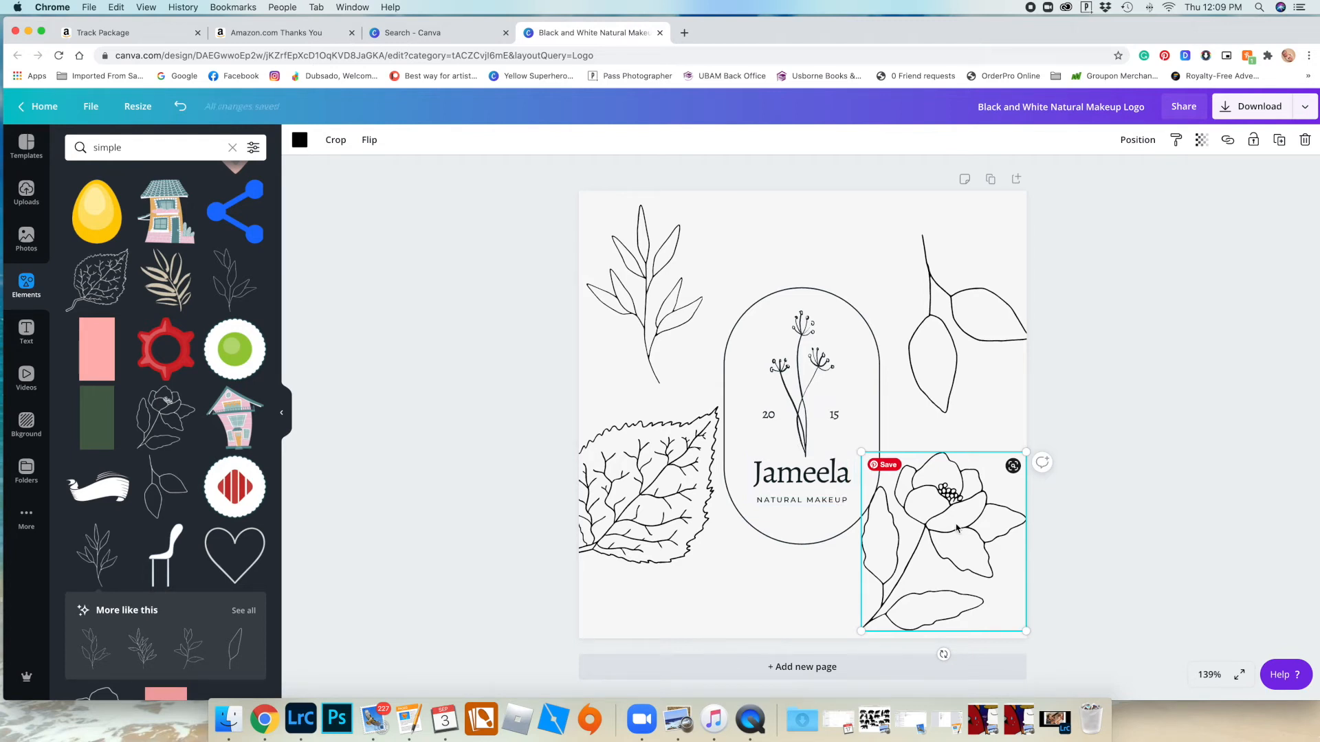
Delete the veined leaf and the template's original flower stem inside the oval.
left_click(651, 485)
key("Delete")
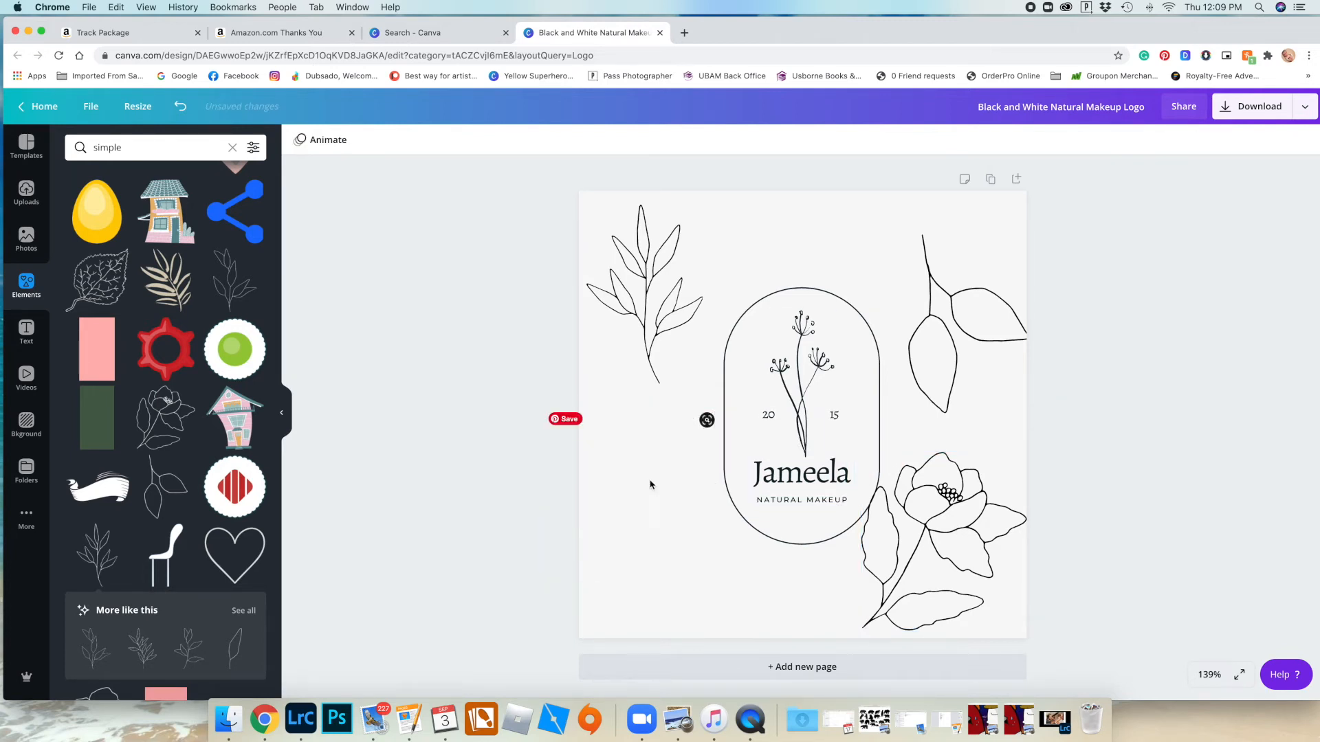
left_click(820, 409)
key("Delete")
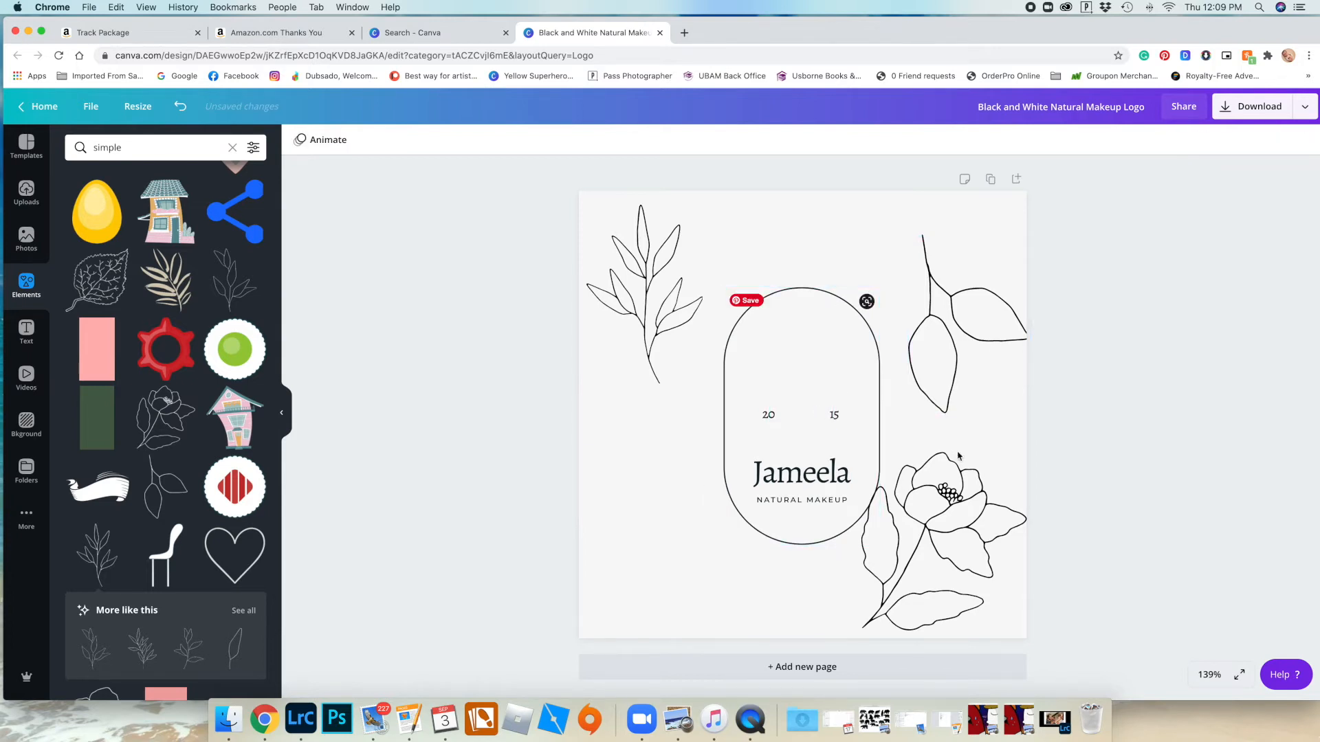
Move the outlined flower into the oval, rotate it upright and shrink it to sit above the main name between 20 and 15.
left_click(949, 495)
left_click_drag(949, 495, 811, 332)
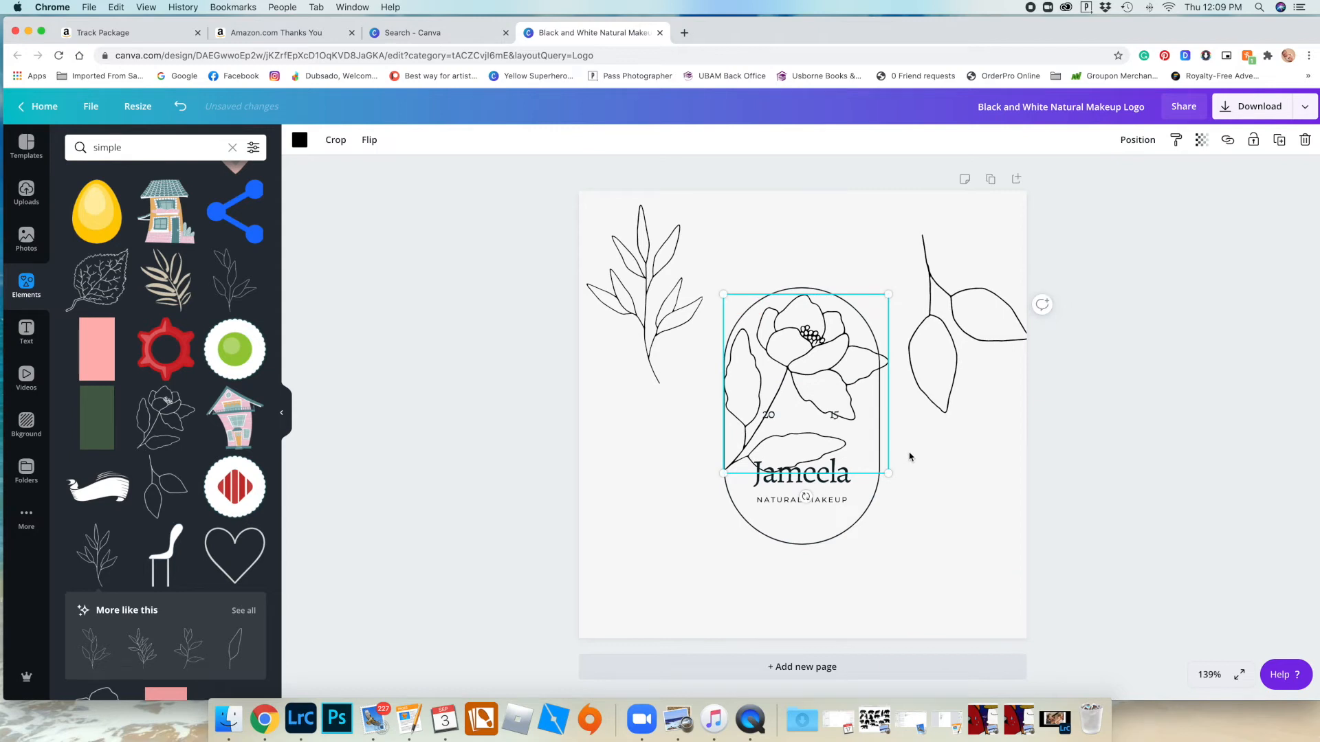
left_click_drag(781, 404, 793, 410)
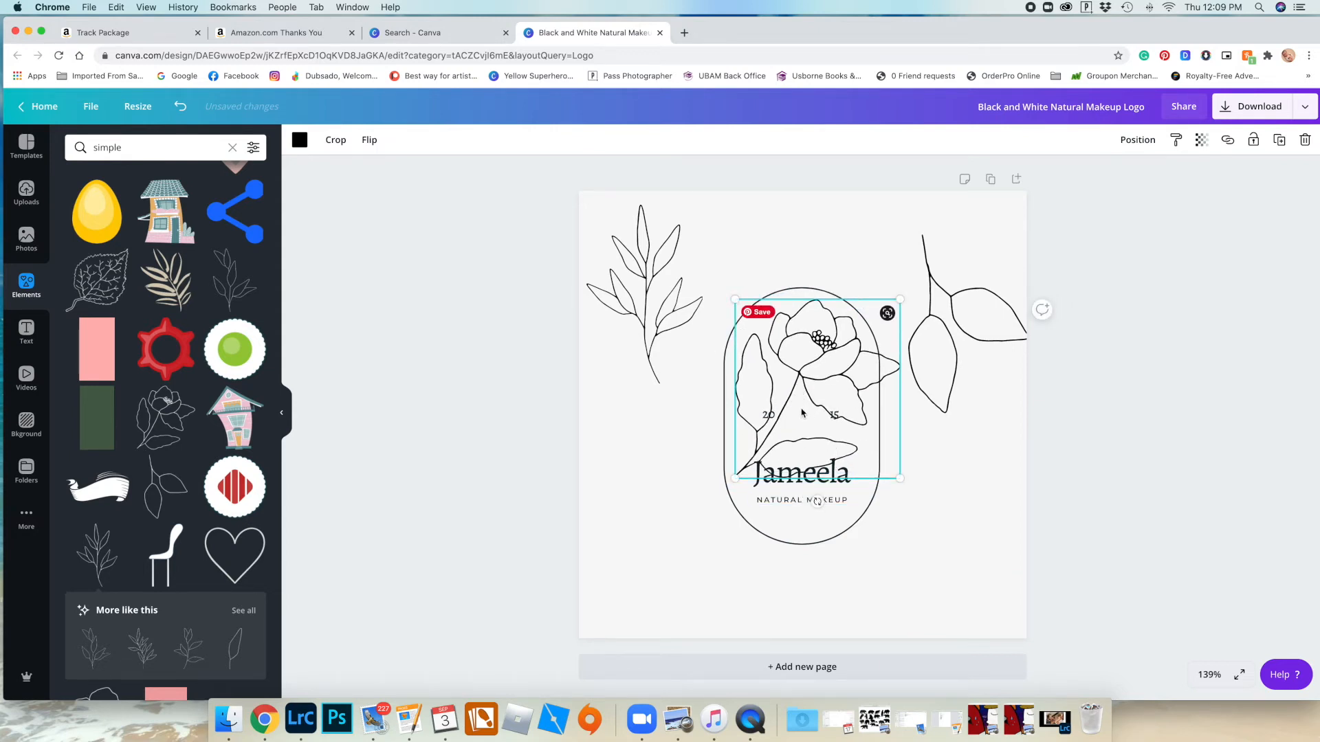
left_click_drag(801, 412, 816, 417)
left_click_drag(831, 505, 894, 475)
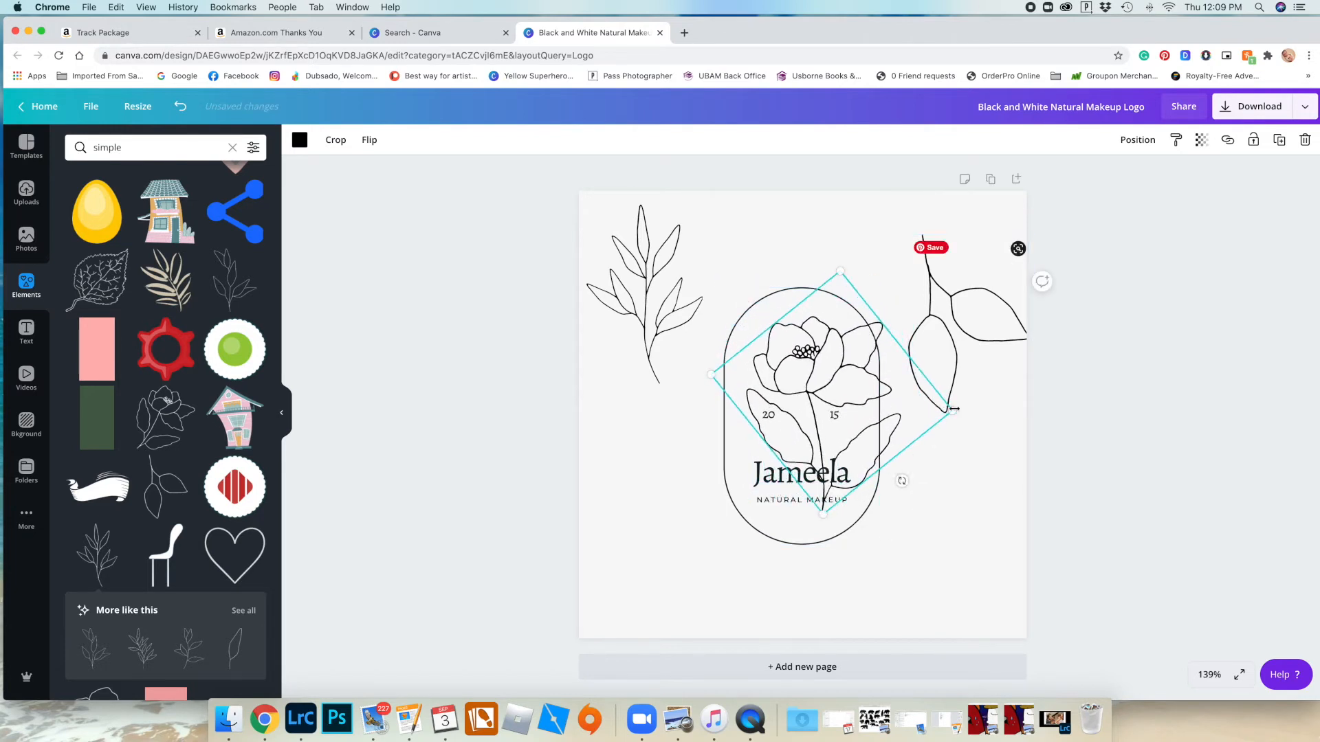
left_click_drag(951, 410, 840, 411)
left_click_drag(766, 385, 800, 373)
Turn the large-leaf branch upward, shrink it into the oval beside the flower, and reduce the flower further.
left_click(925, 411)
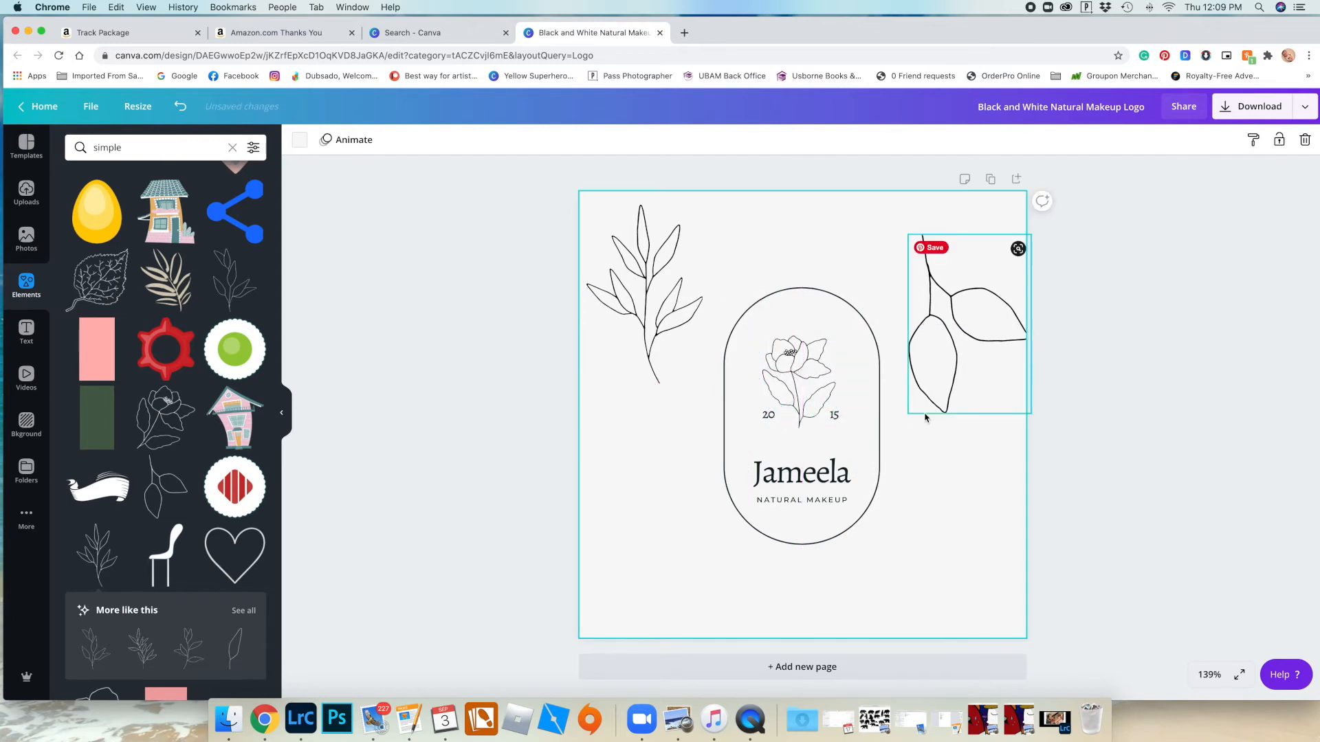
left_click_drag(969, 436, 1082, 187)
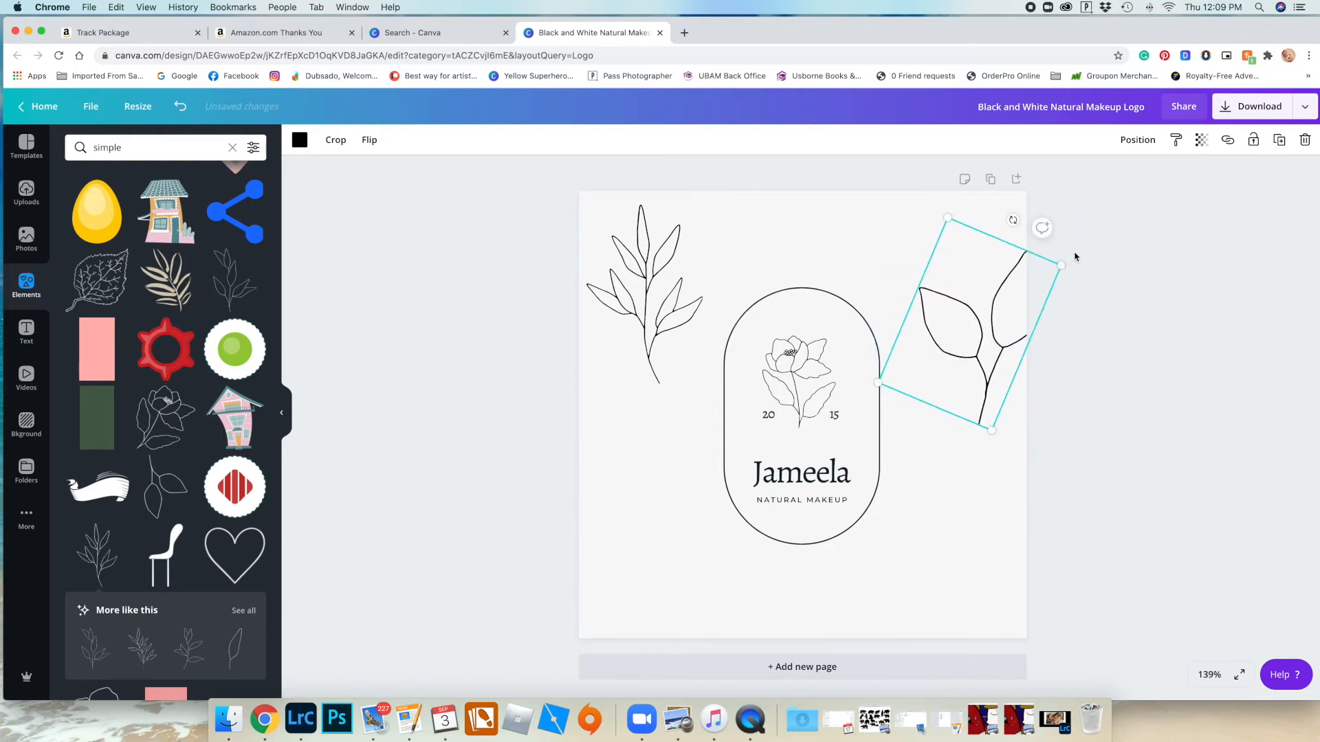
left_click_drag(1058, 264, 848, 356)
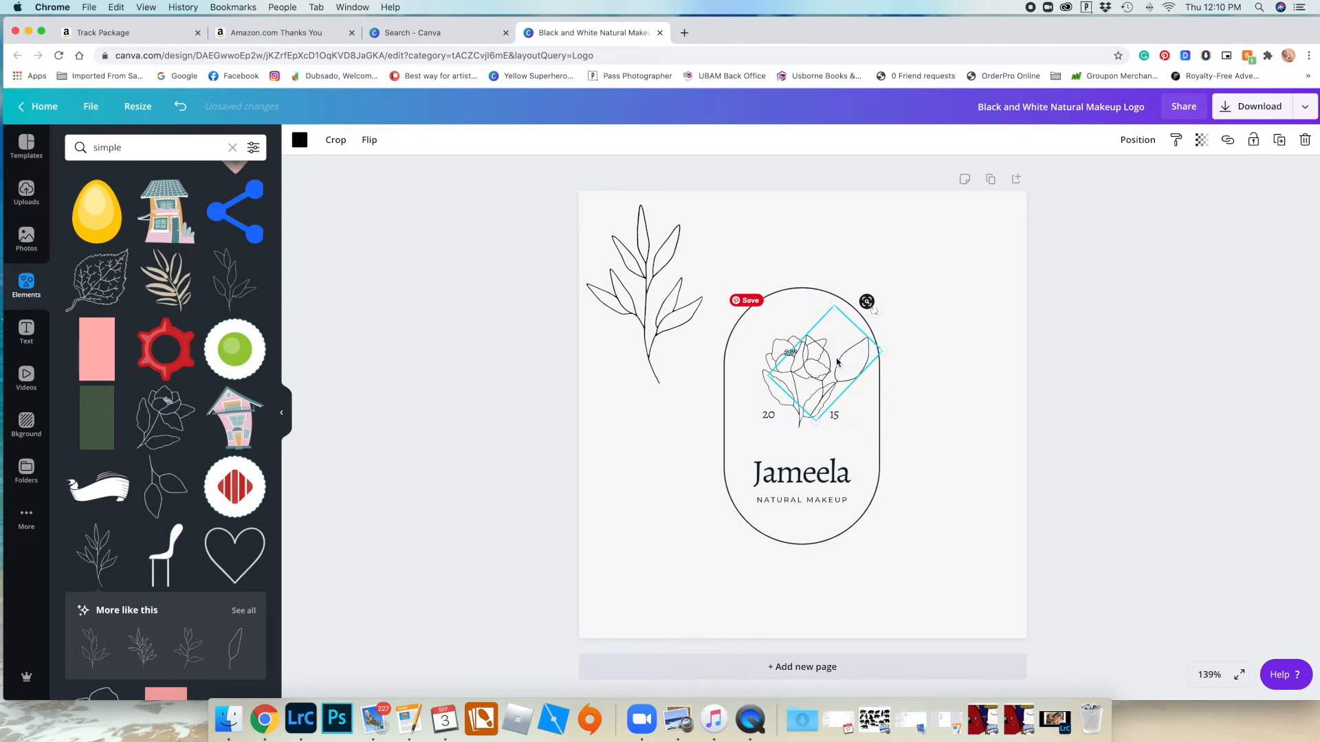
left_click(801, 365)
left_click_drag(807, 315, 800, 363)
Delete the large-leaf branch and the small flower from the oval.
left_click(846, 368)
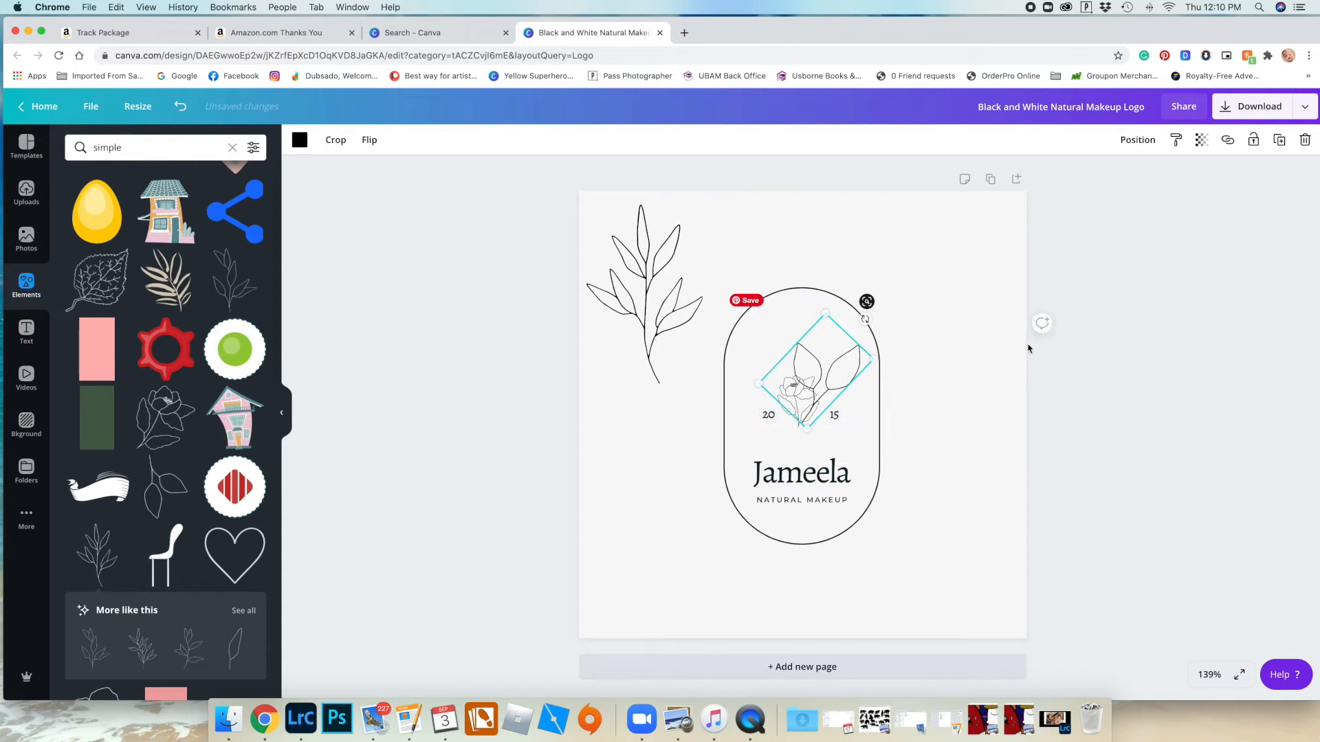
key("BackSpace")
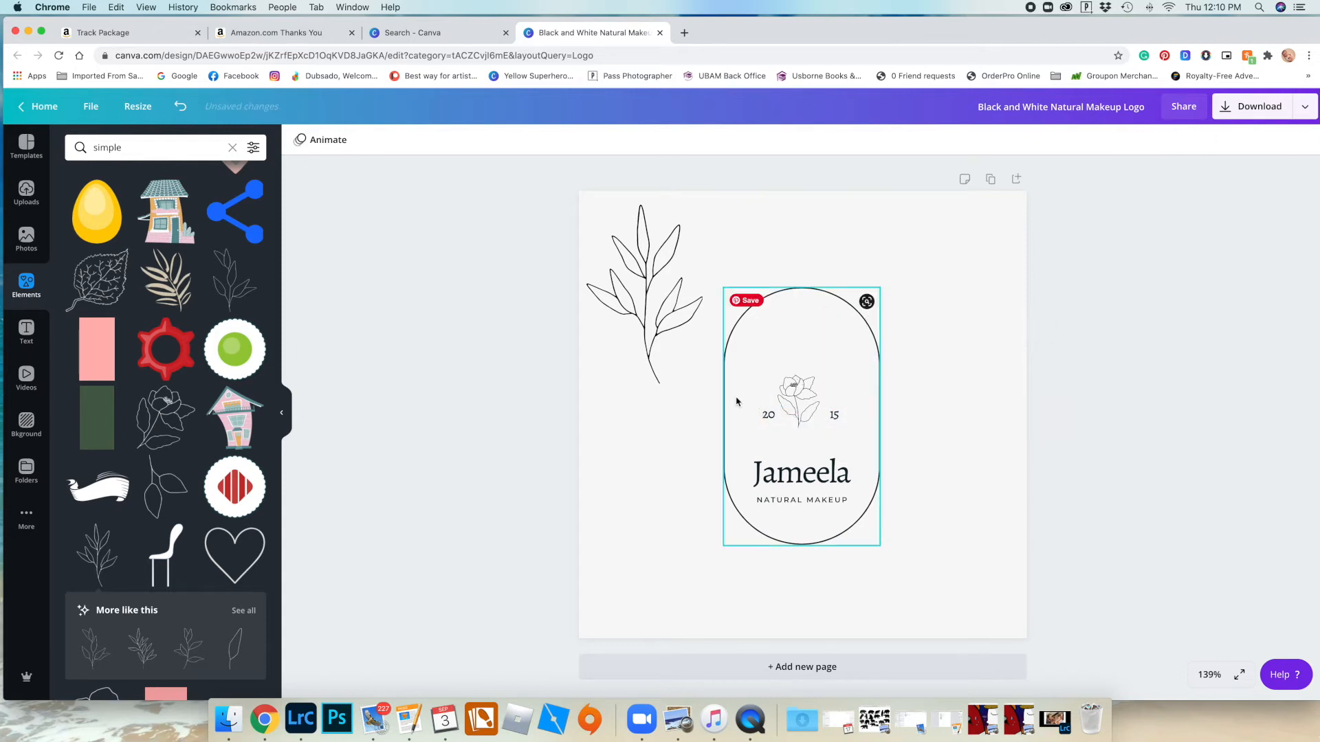
left_click(800, 398)
key("BackSpace")
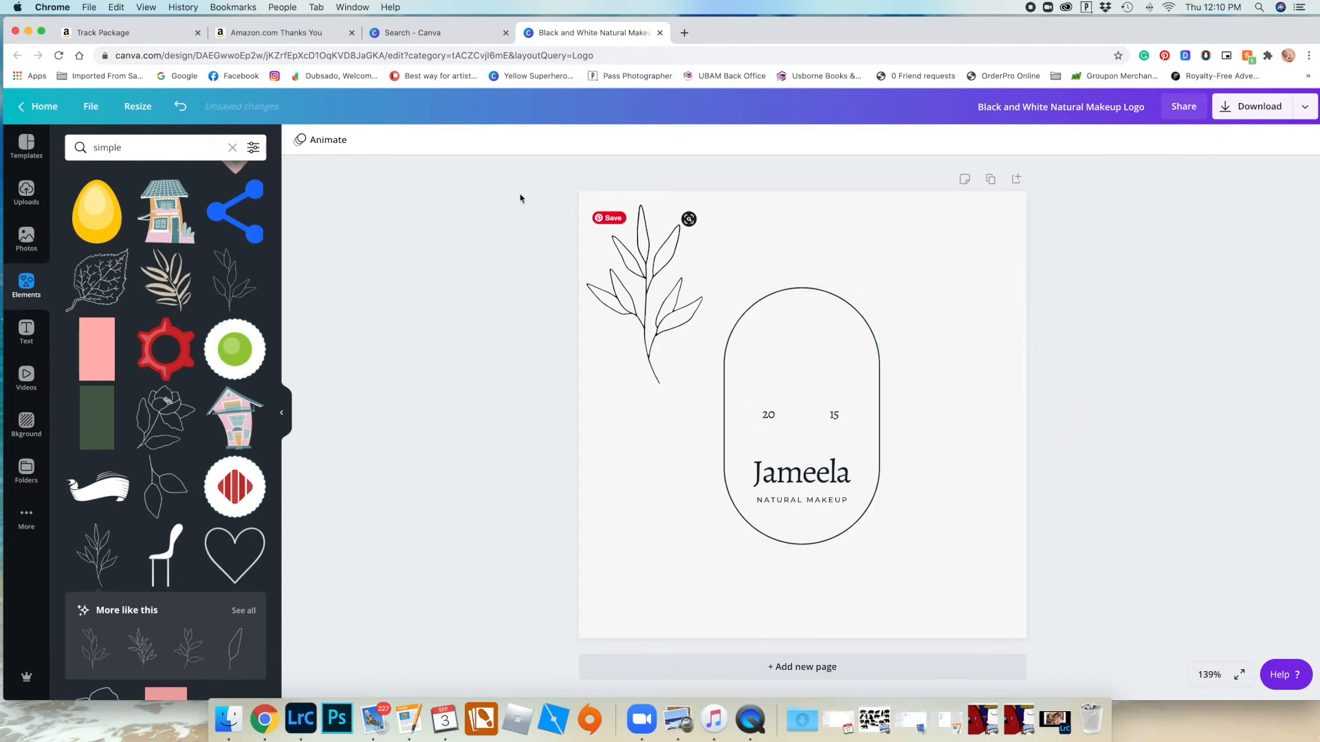
Try the leafy sprig inside the oval at about 111 × 172, and delete it from the logo.
left_click(618, 259)
left_click_drag(618, 259, 777, 341)
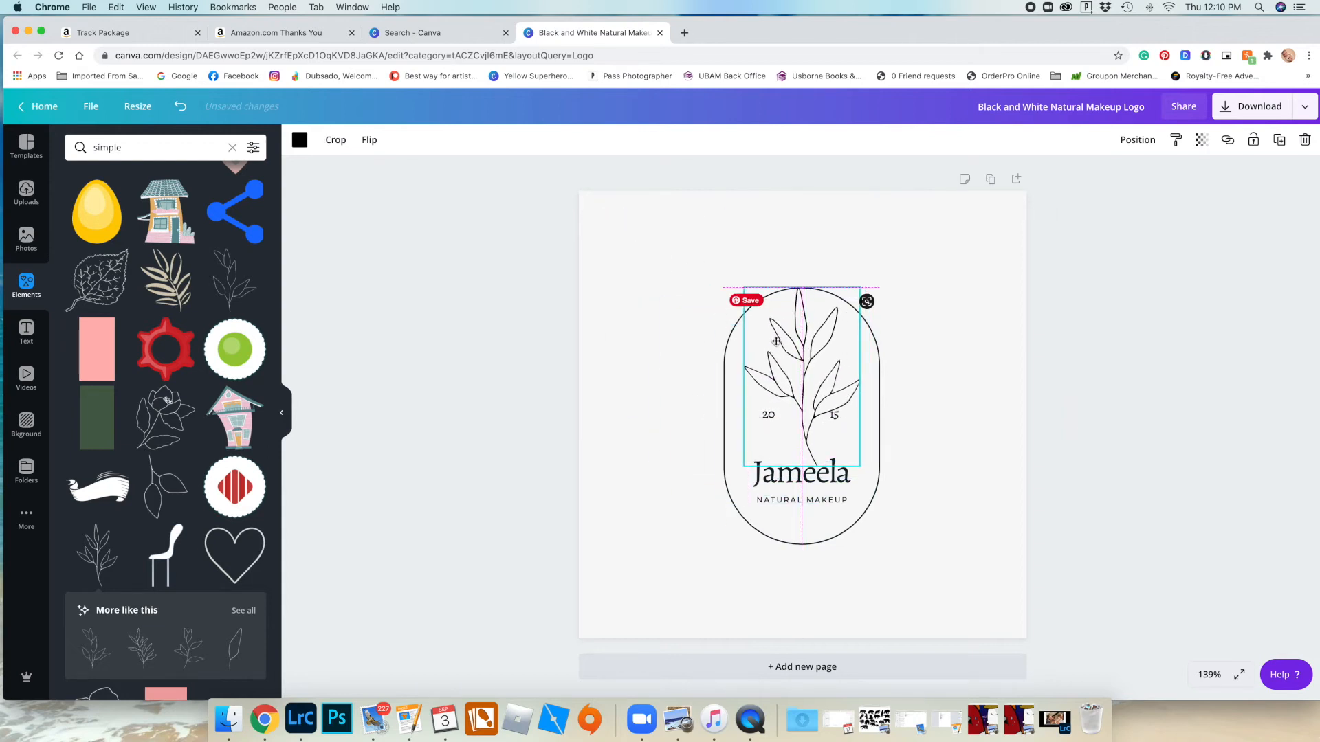
mouse_move(861, 286)
left_mouse_down()
mouse_move(838, 310)
mouse_move(849, 307)
left_mouse_up()
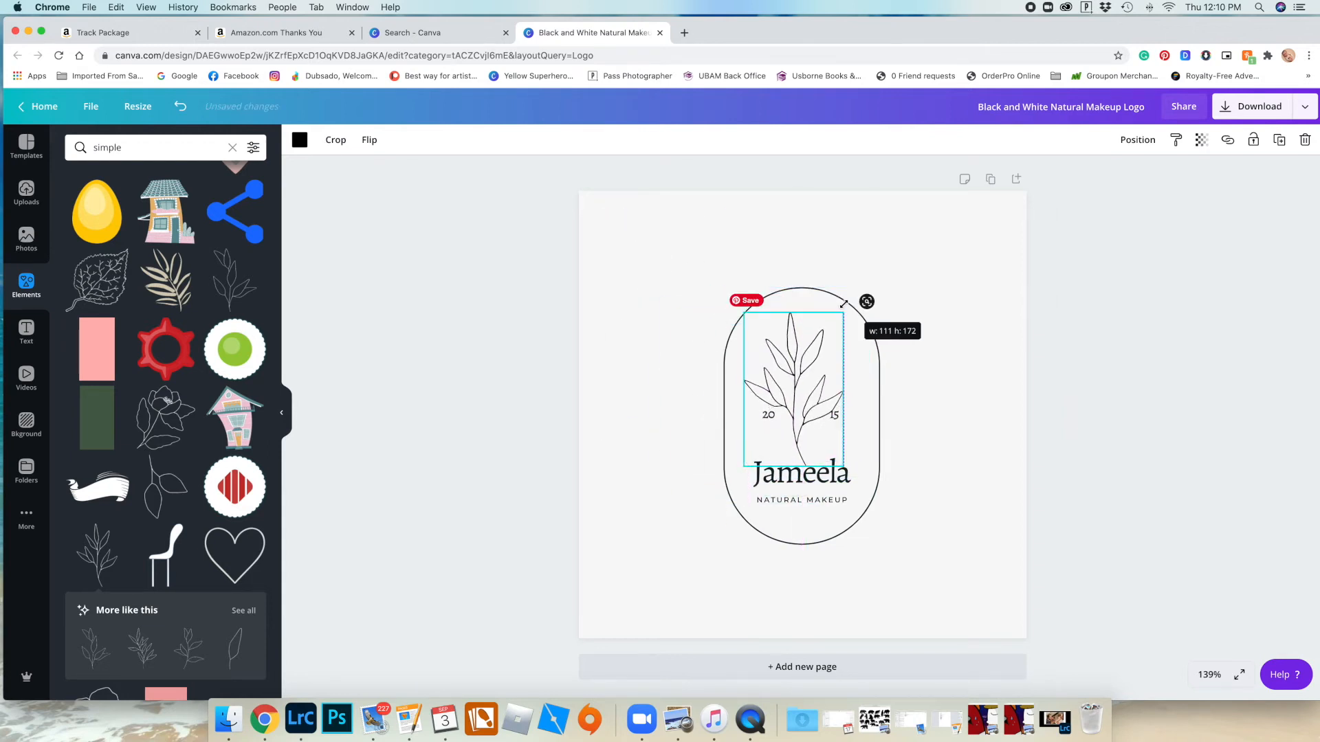
left_click_drag(801, 361, 805, 358)
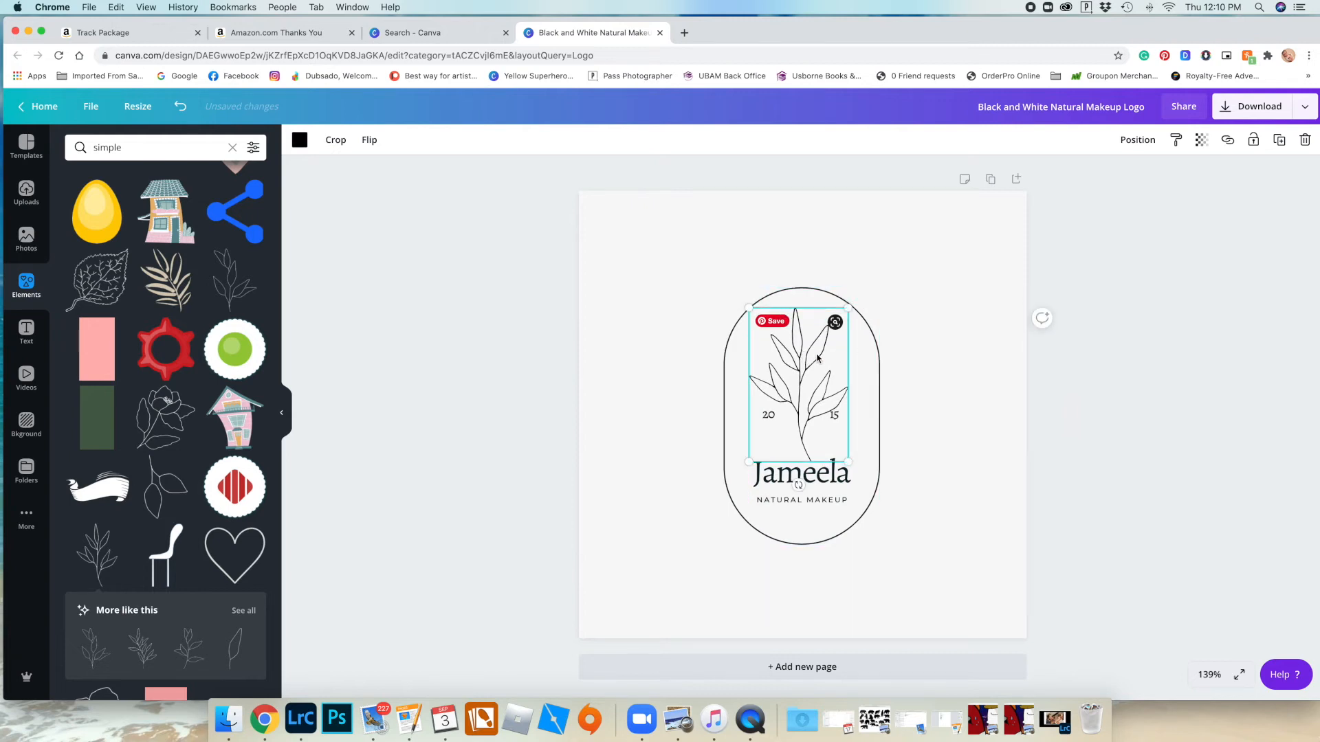
key("Delete")
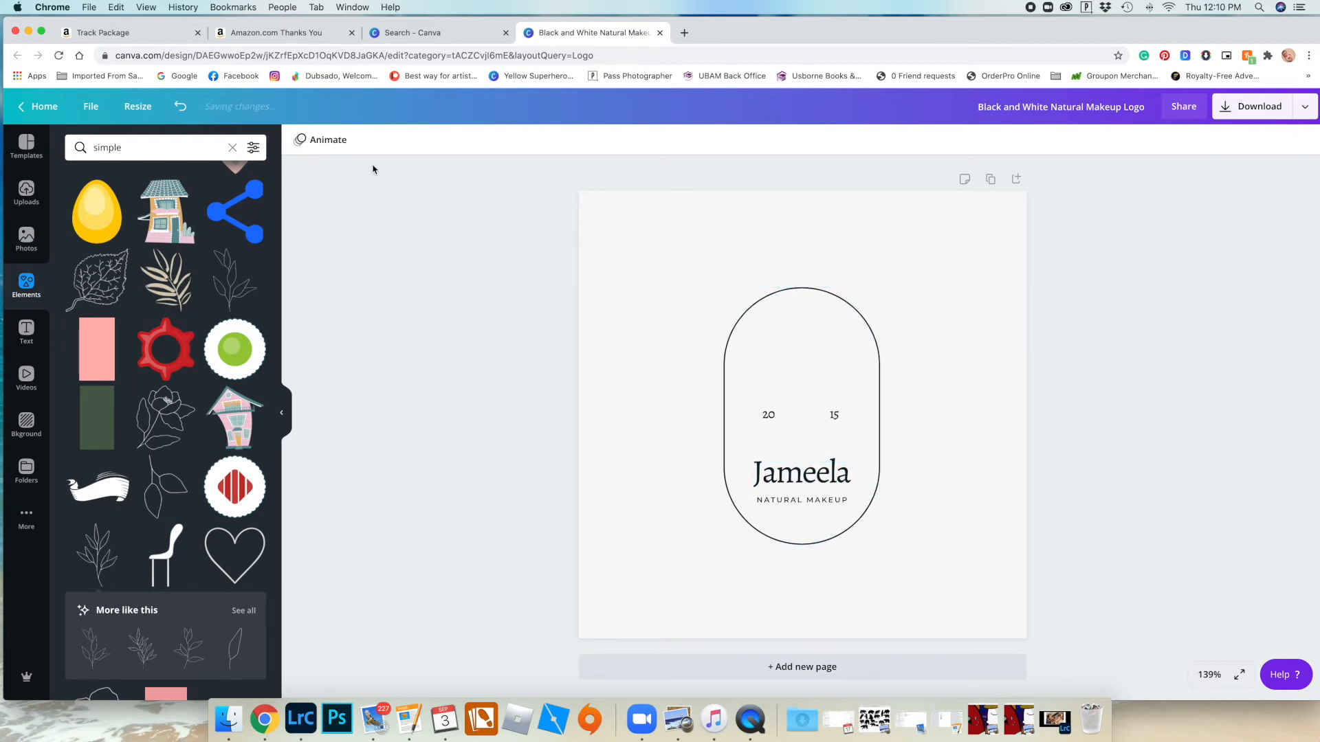
Search the design elements for "doula".
left_click(230, 149)
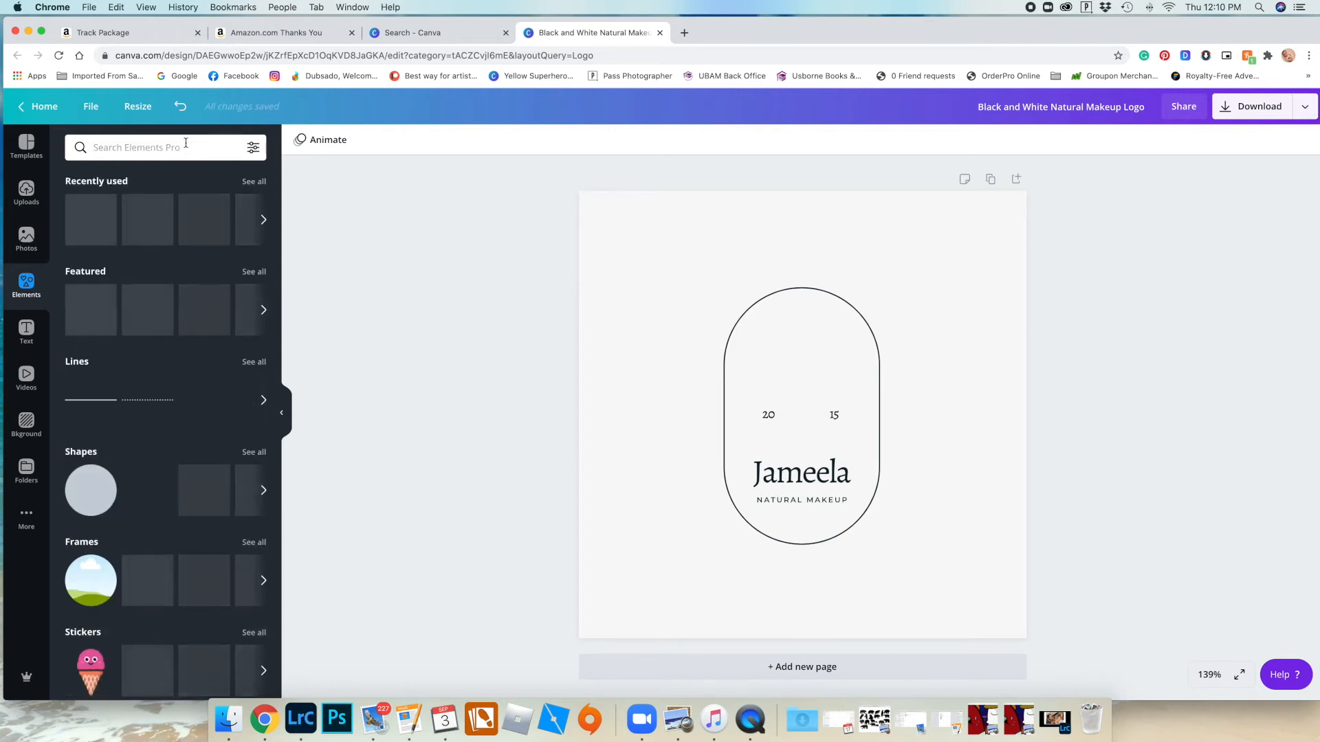
type("dula")
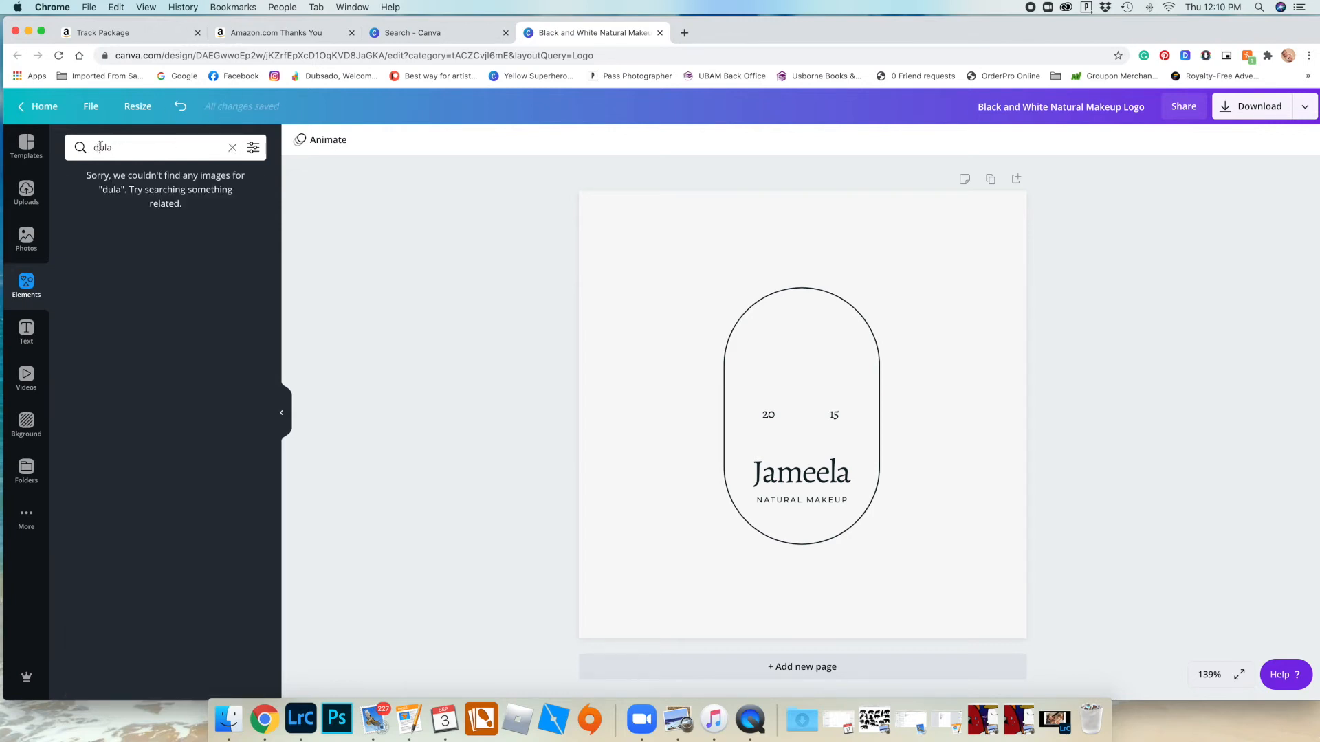
key("Return")
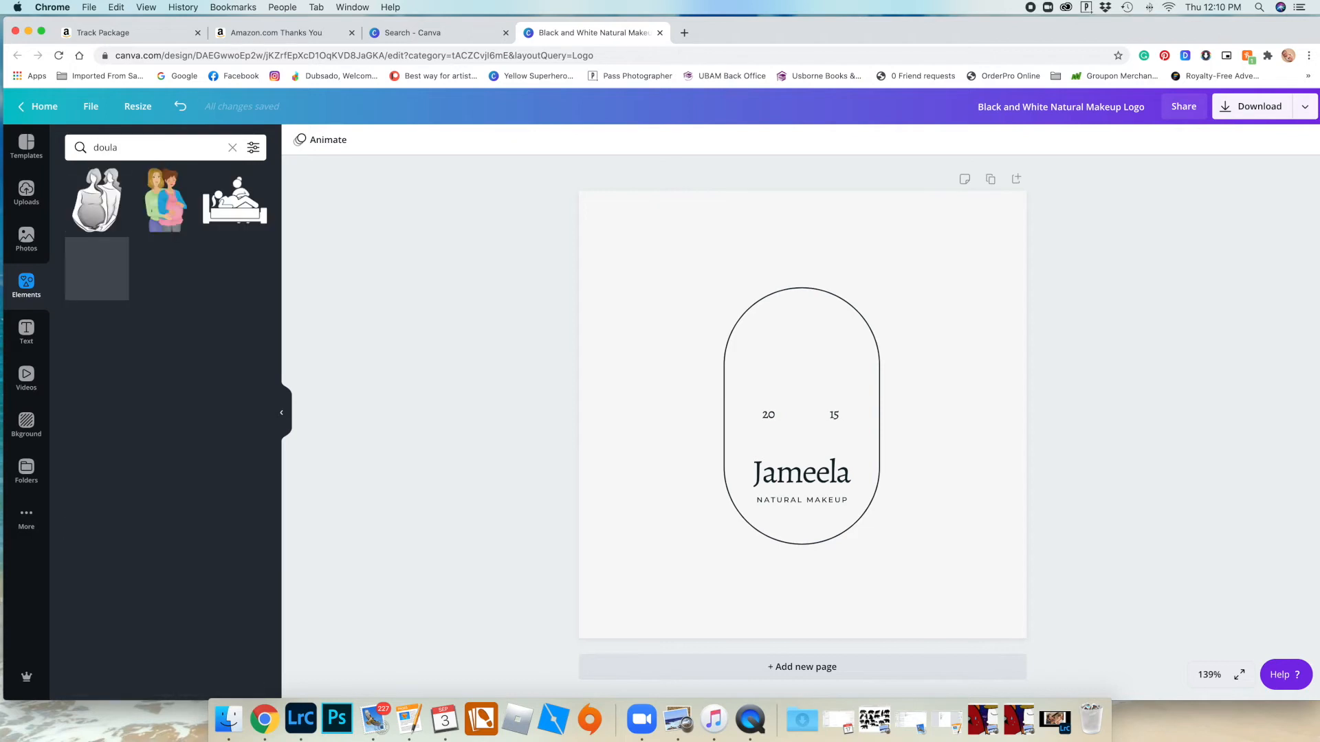
Search the design elements for "baby" and look through the graphics for a simple line drawing.
left_click(232, 150)
type("baby")
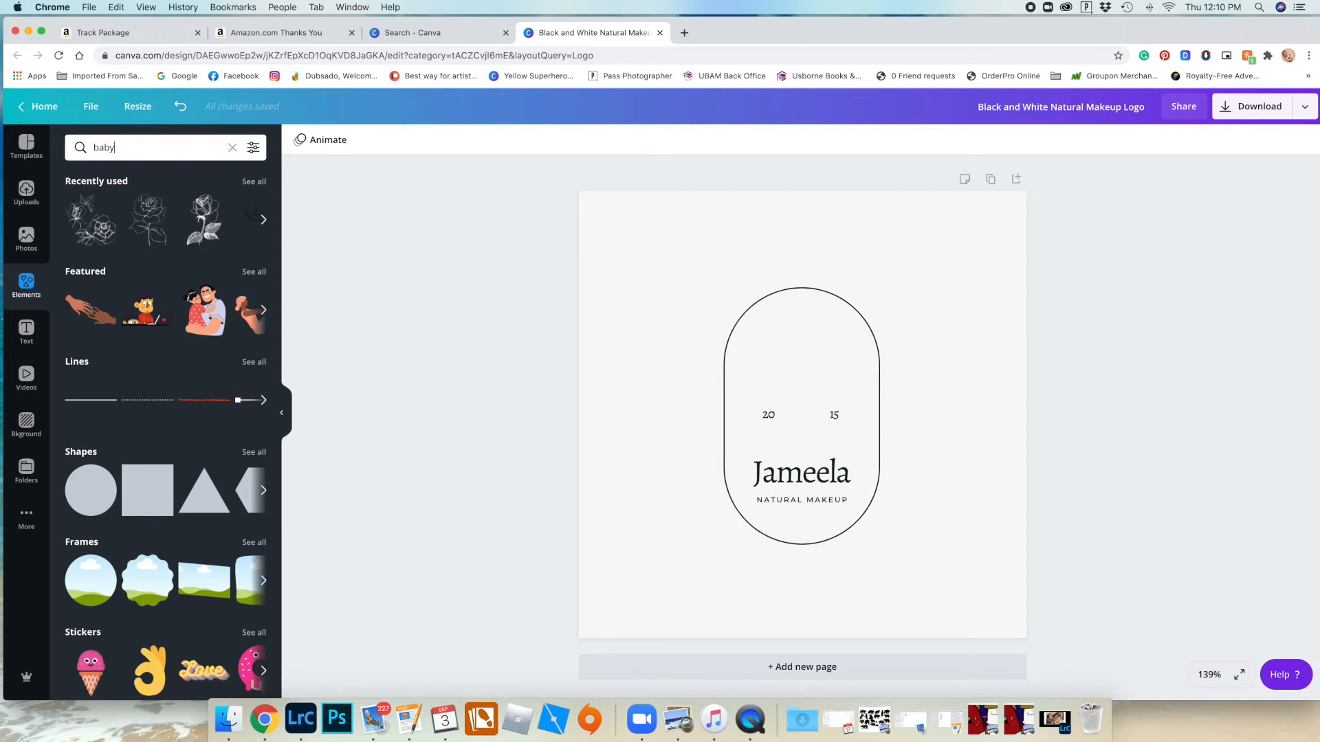
key("Return")
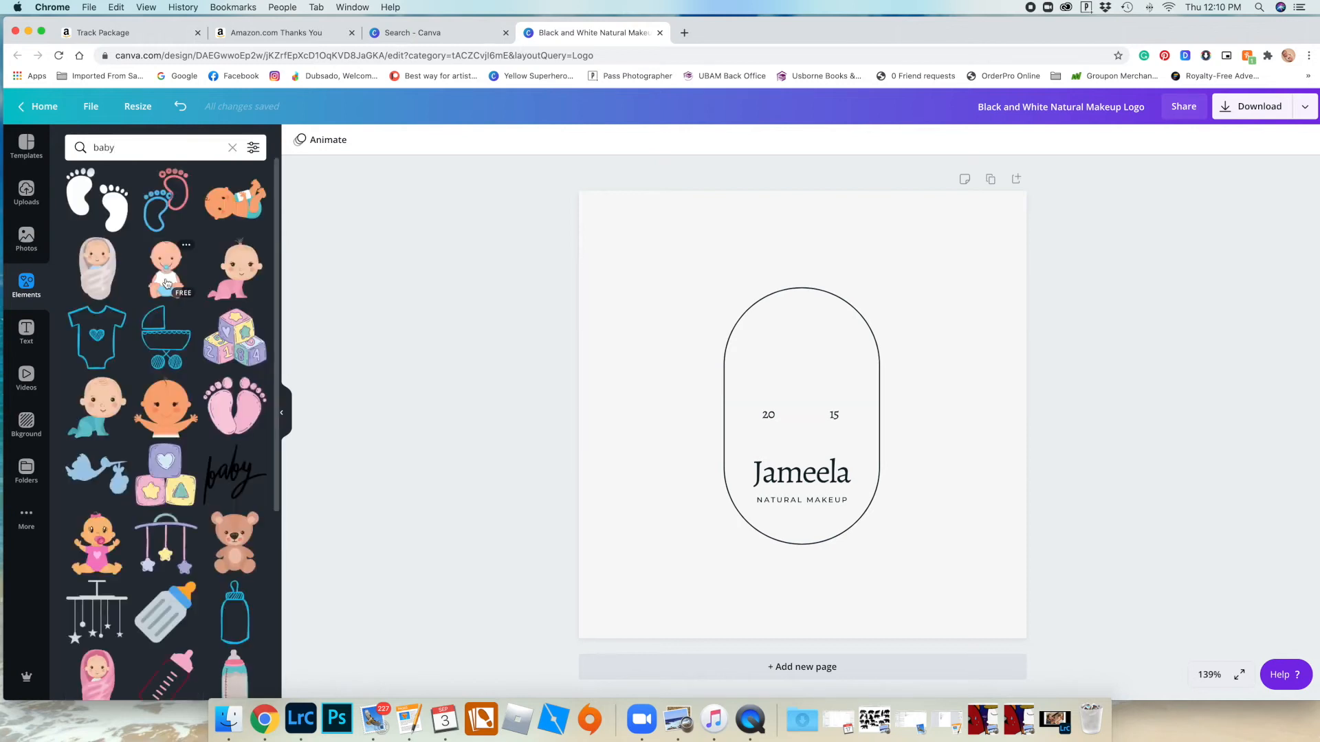
scroll(167, 282, "down", 15)
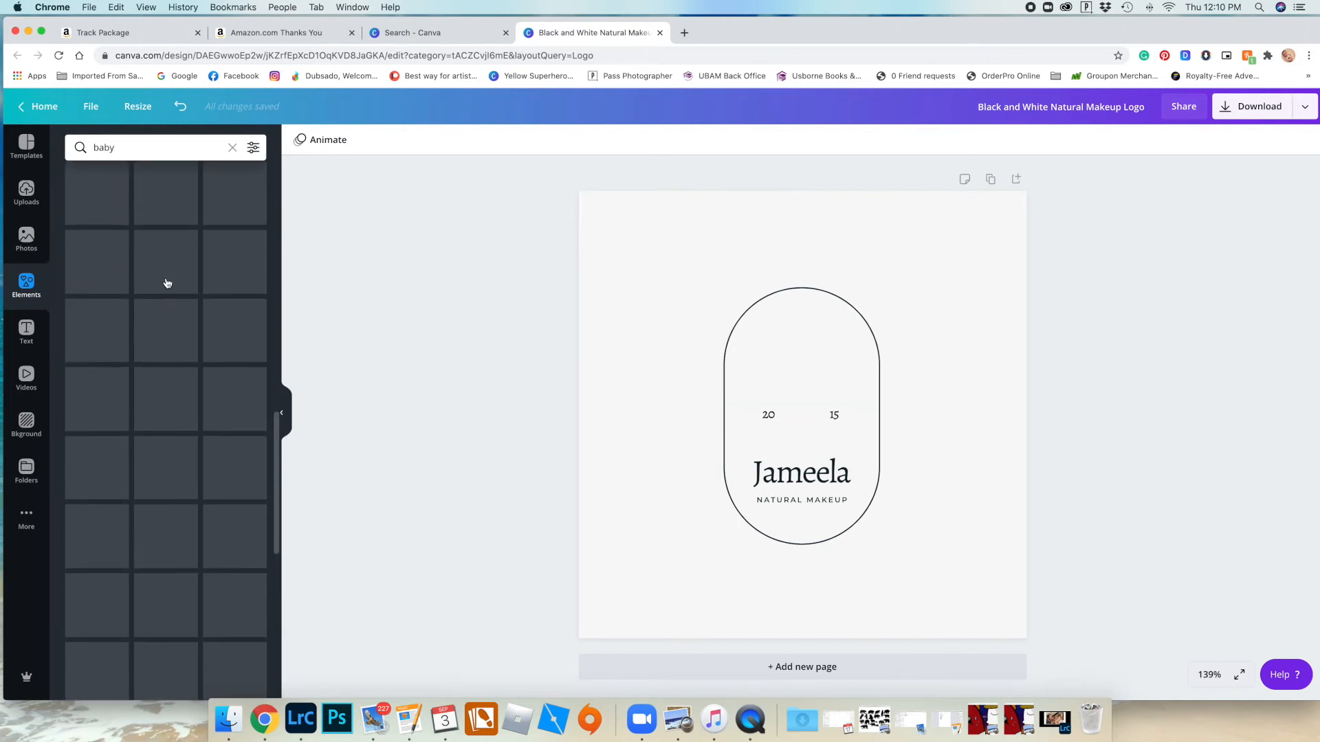
scroll(167, 283, "down", 8)
scroll(167, 283, "down", 6)
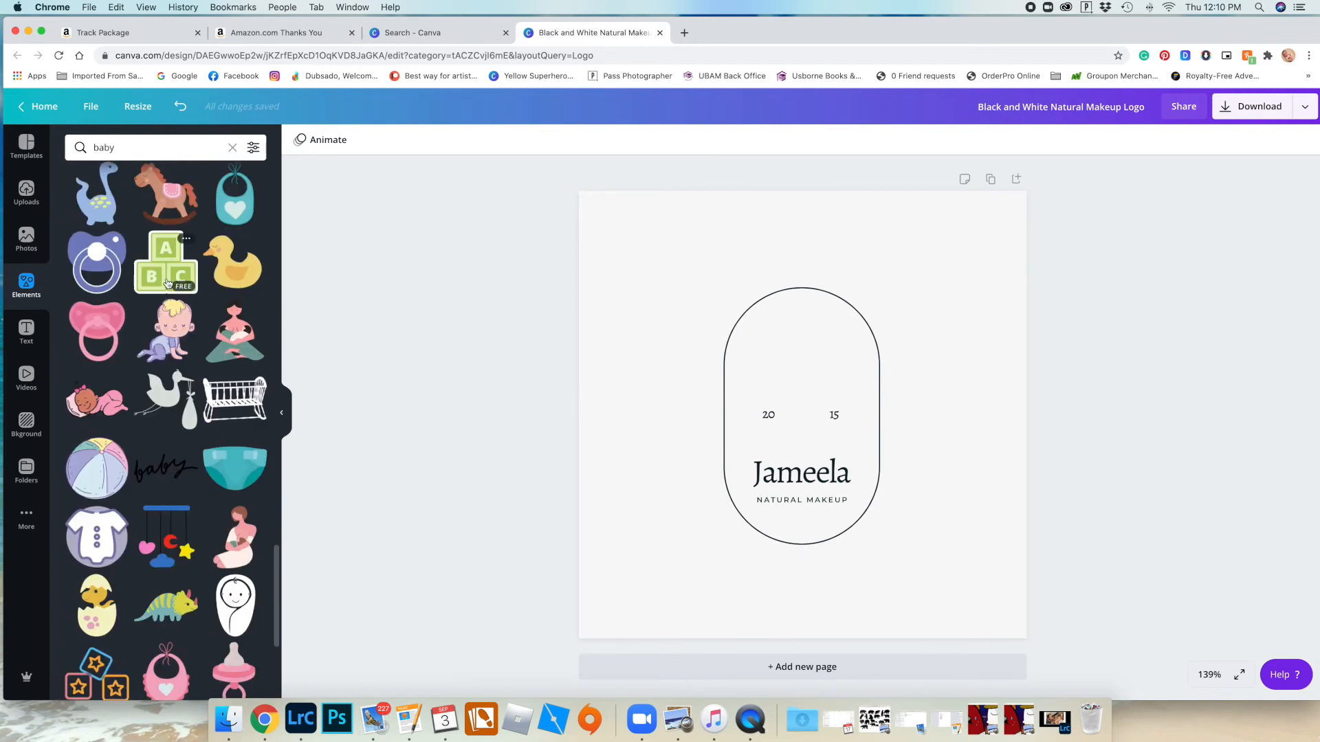
scroll(167, 283, "down", 5)
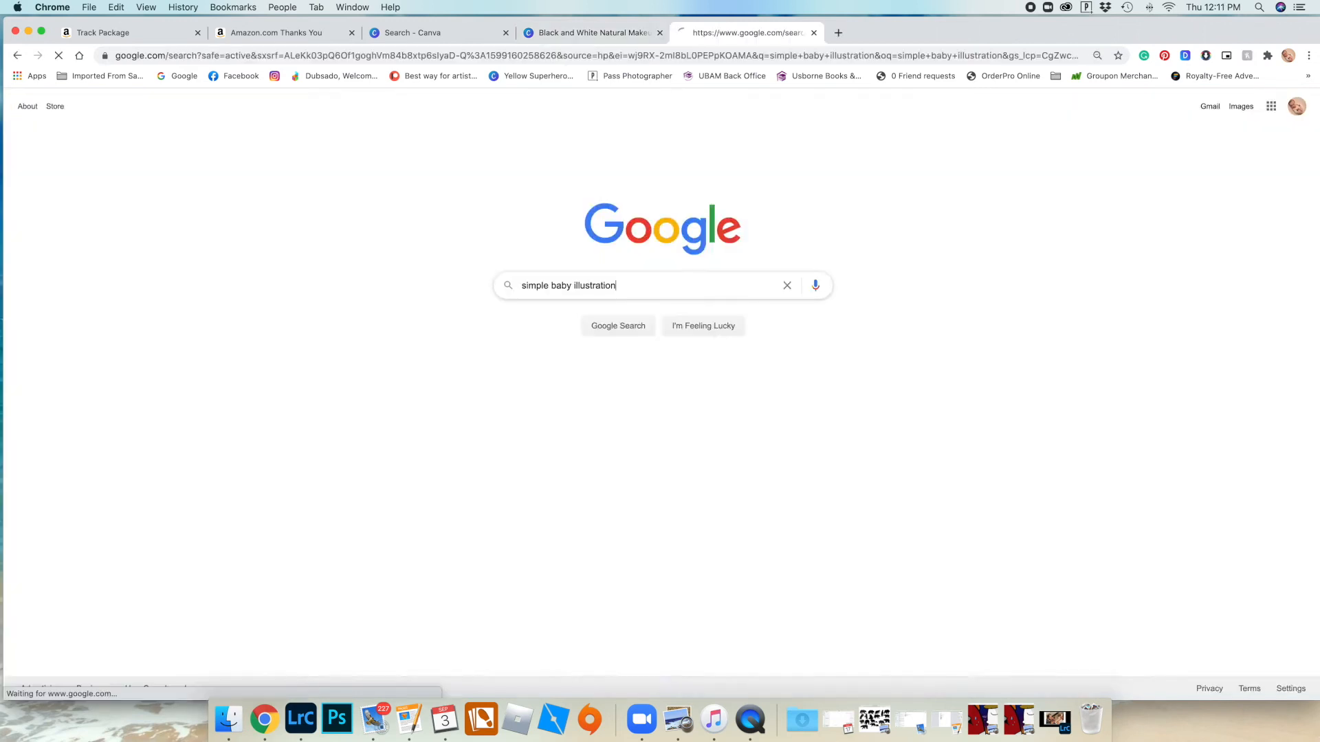
Search Google for "simple baby illustration", preview the seated baby outline and look through the image results.
key("Return")
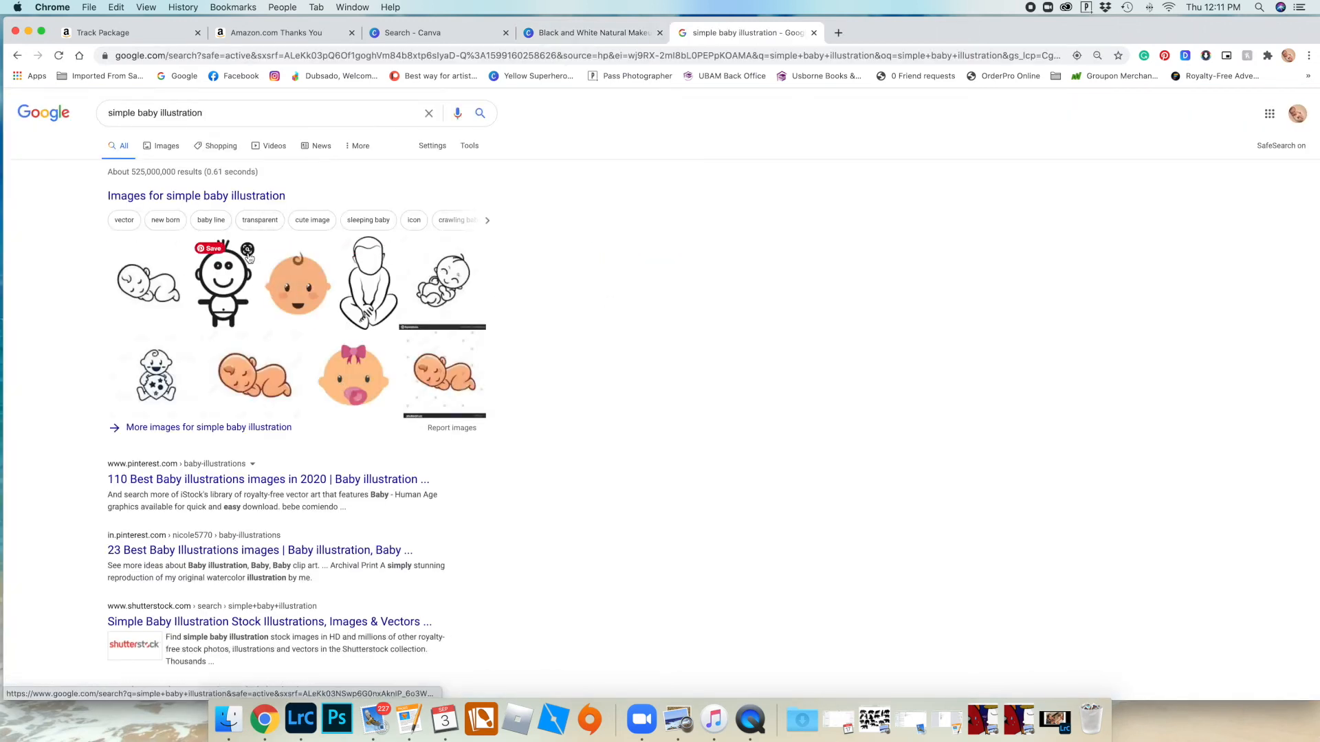
left_click(363, 279)
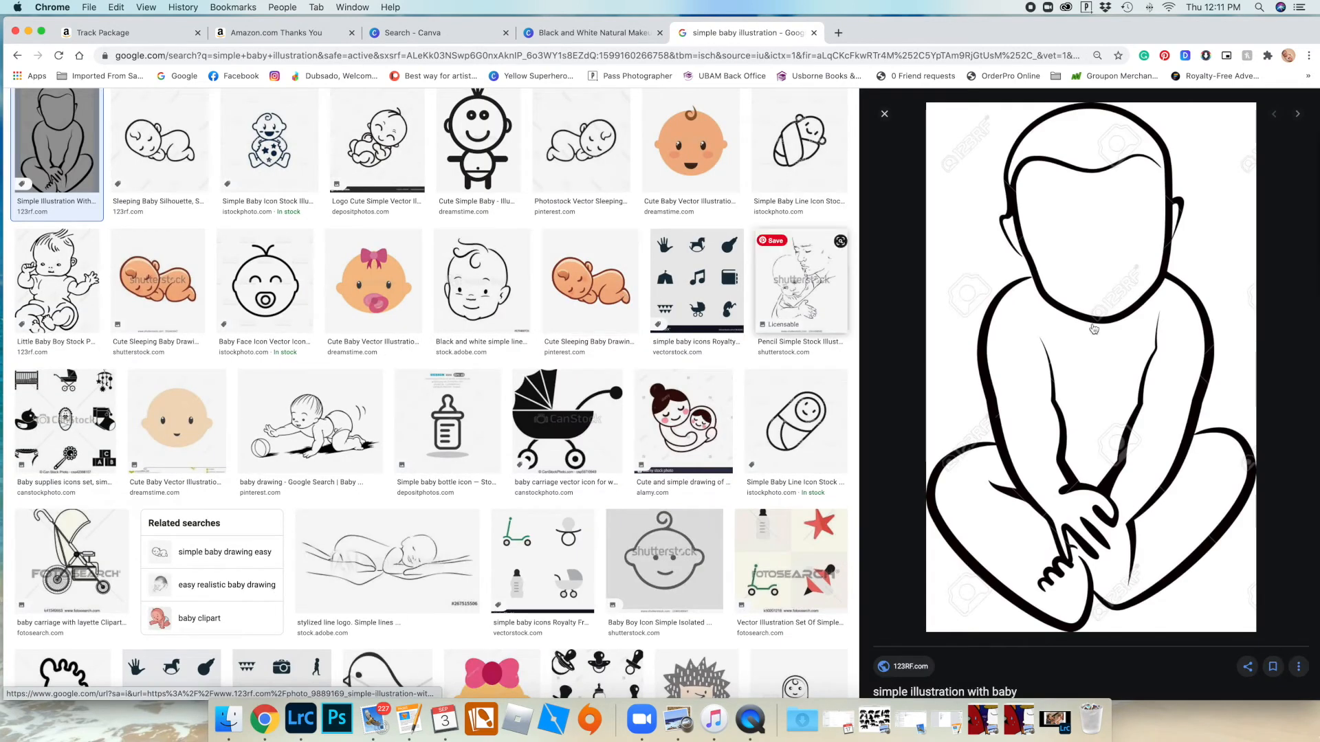
scroll(592, 289, "down", 3)
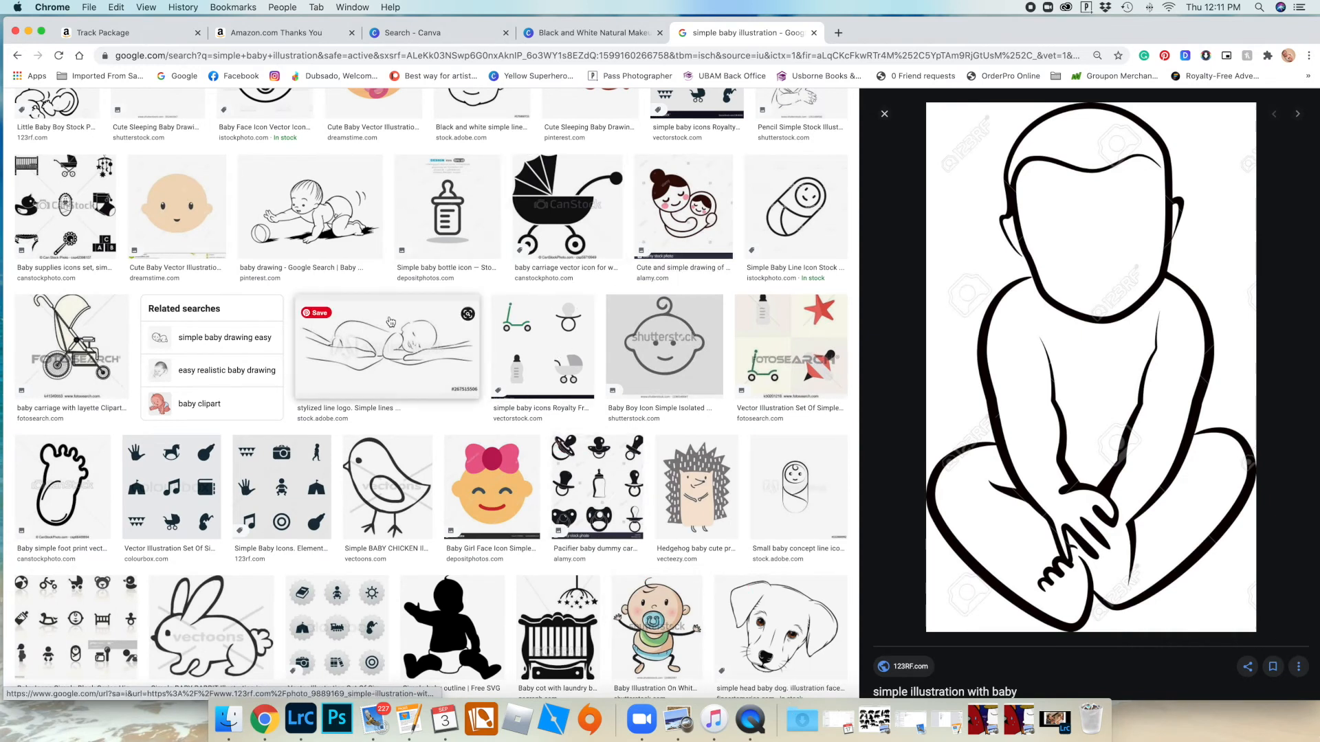
scroll(385, 344, "down", 2)
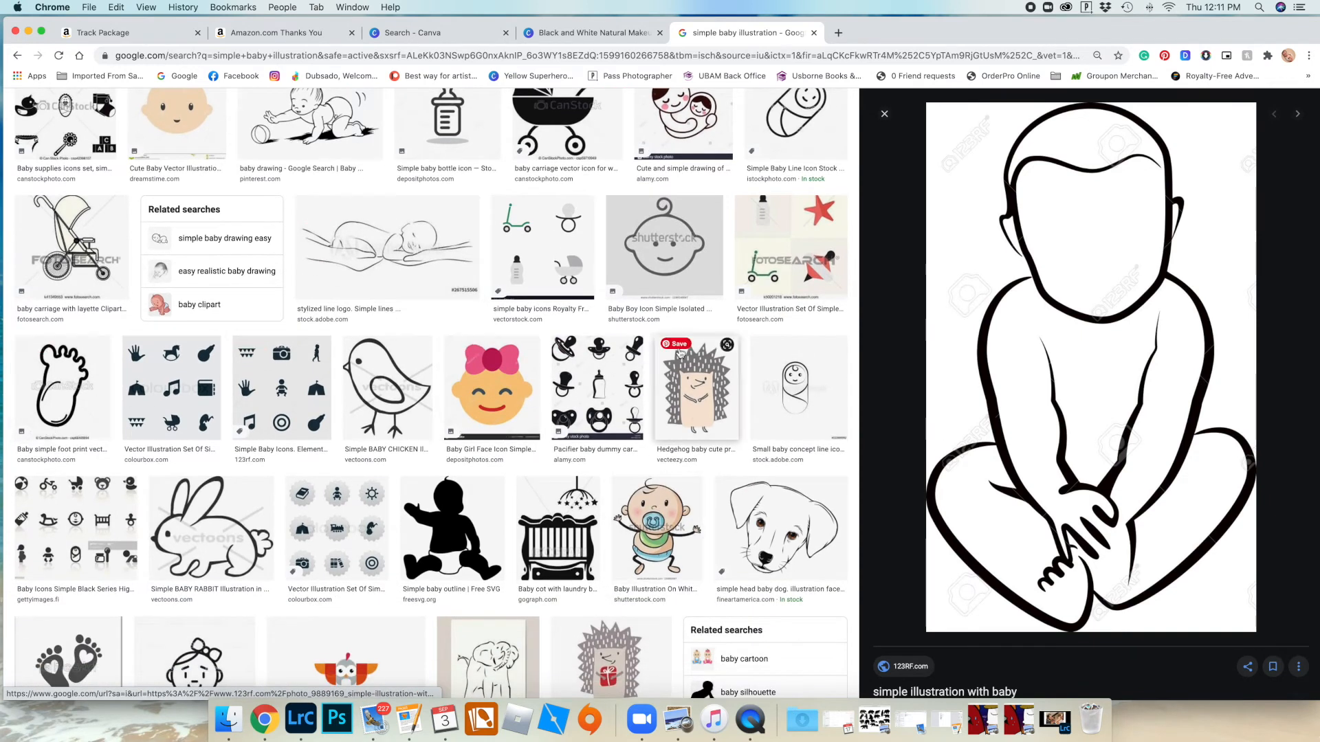
scroll(531, 328, "down", 5)
scroll(531, 328, "down", 3)
scroll(531, 328, "up", 15)
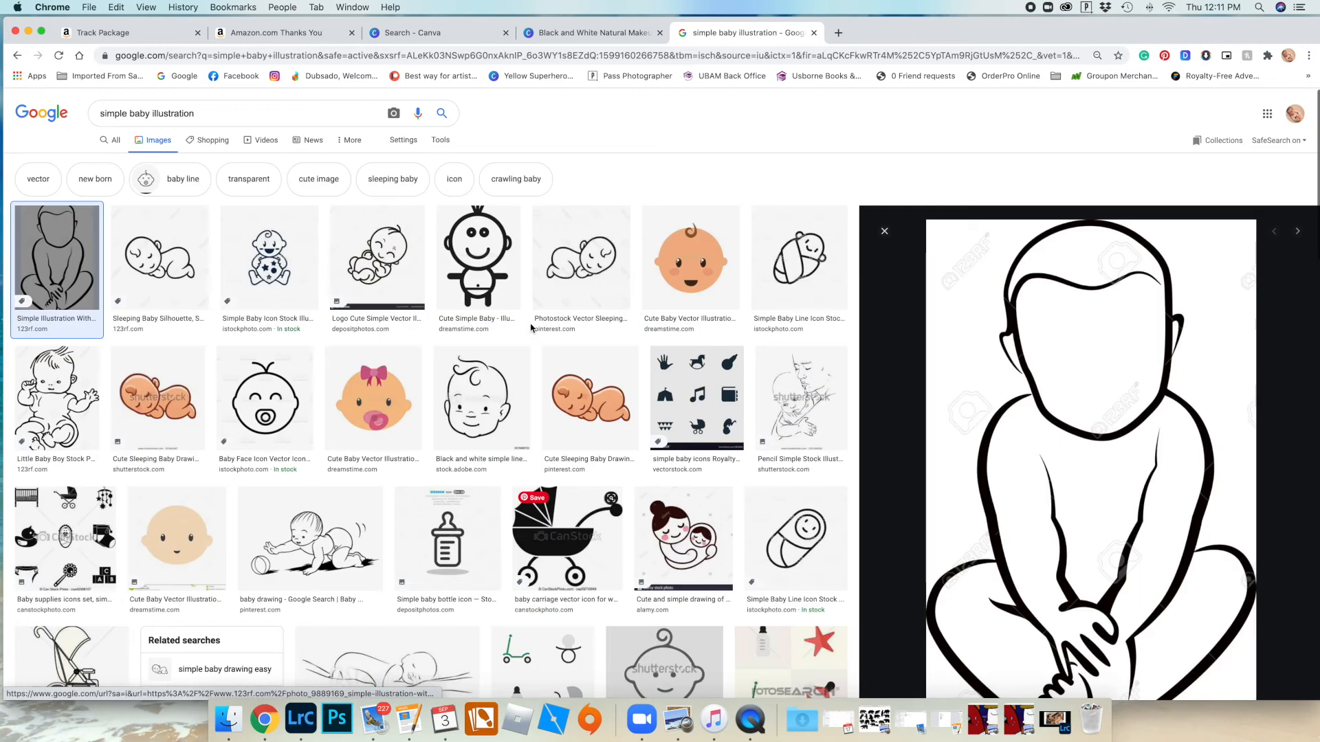
Switch back to the Canva logo design and look through the uploaded images for a usable graphic.
left_click(625, 36)
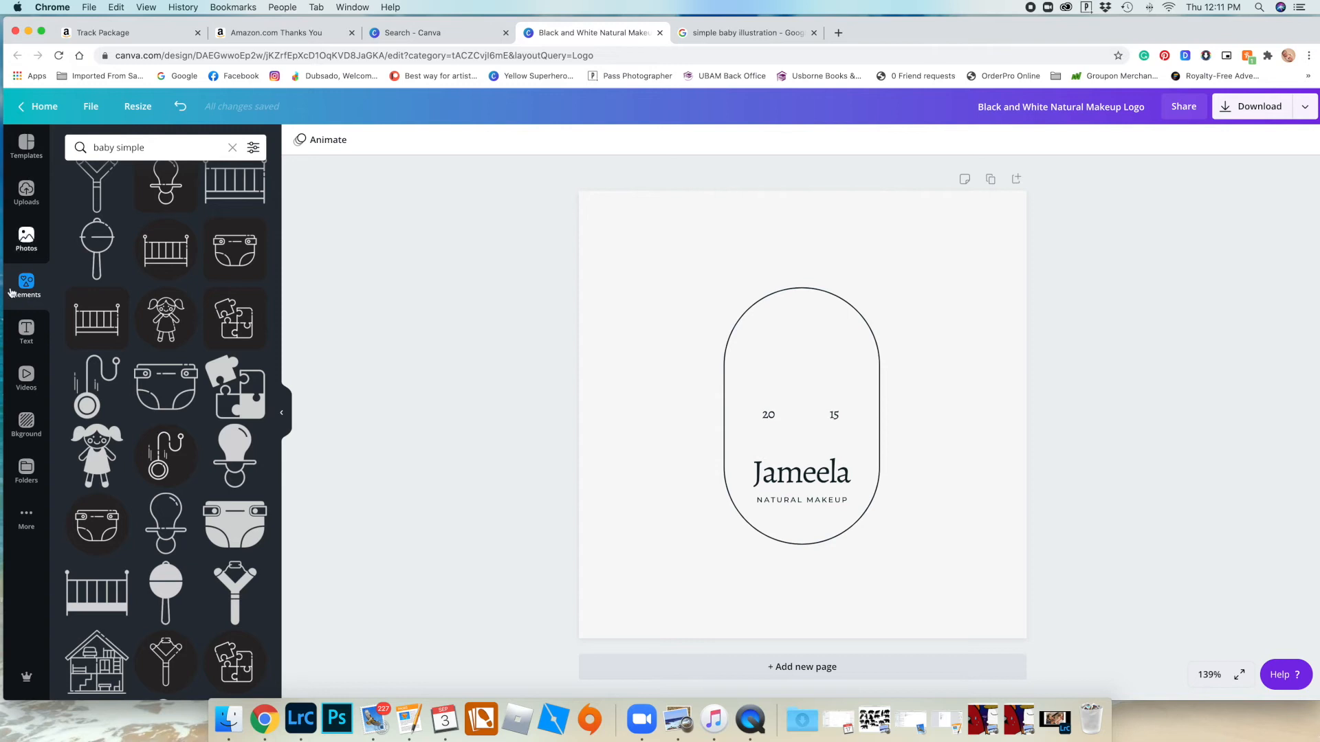
left_click(26, 197)
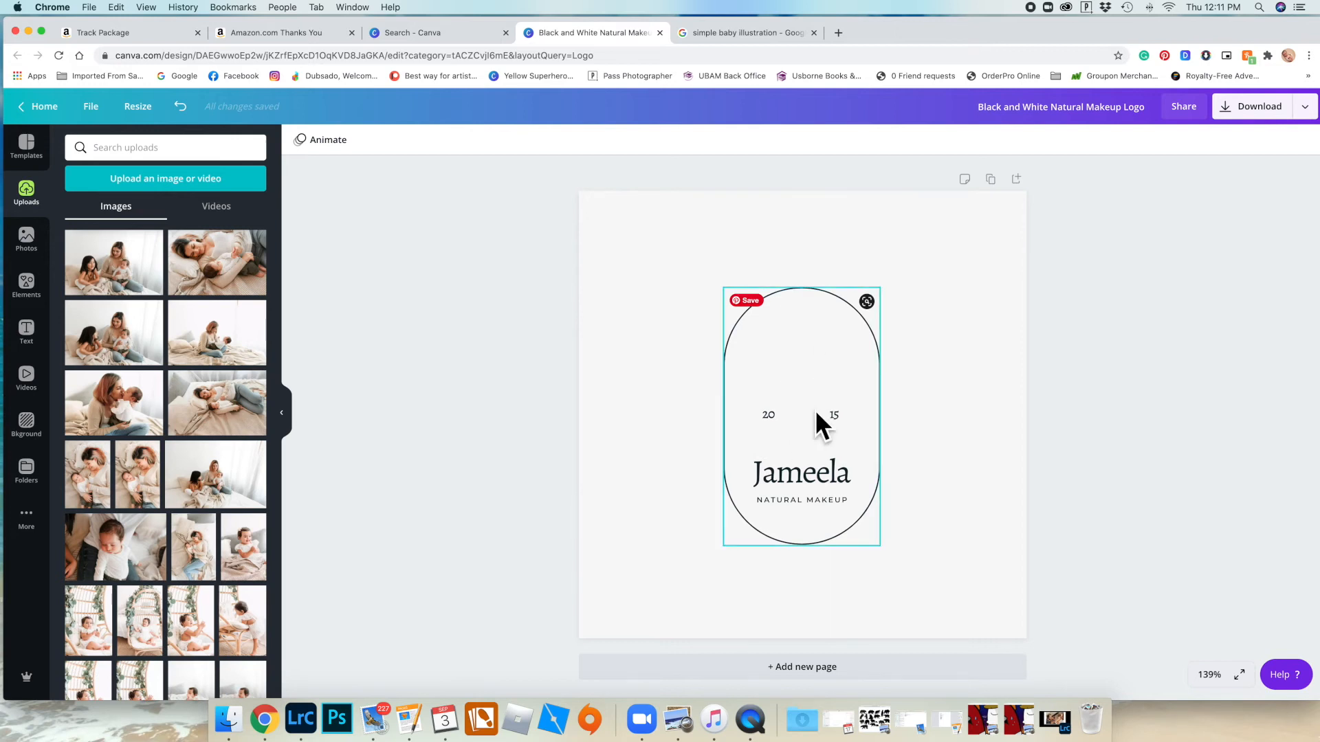
scroll(206, 394, "down", 15)
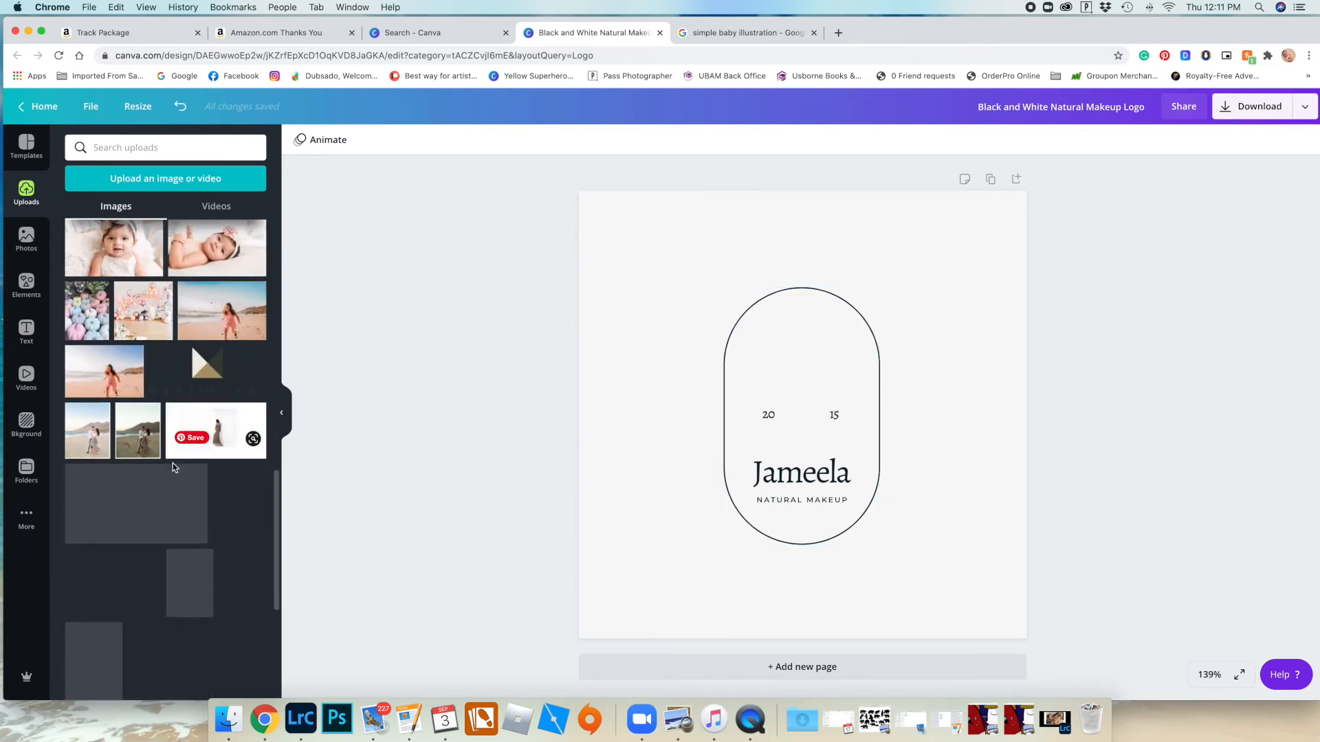
scroll(206, 394, "down", 10)
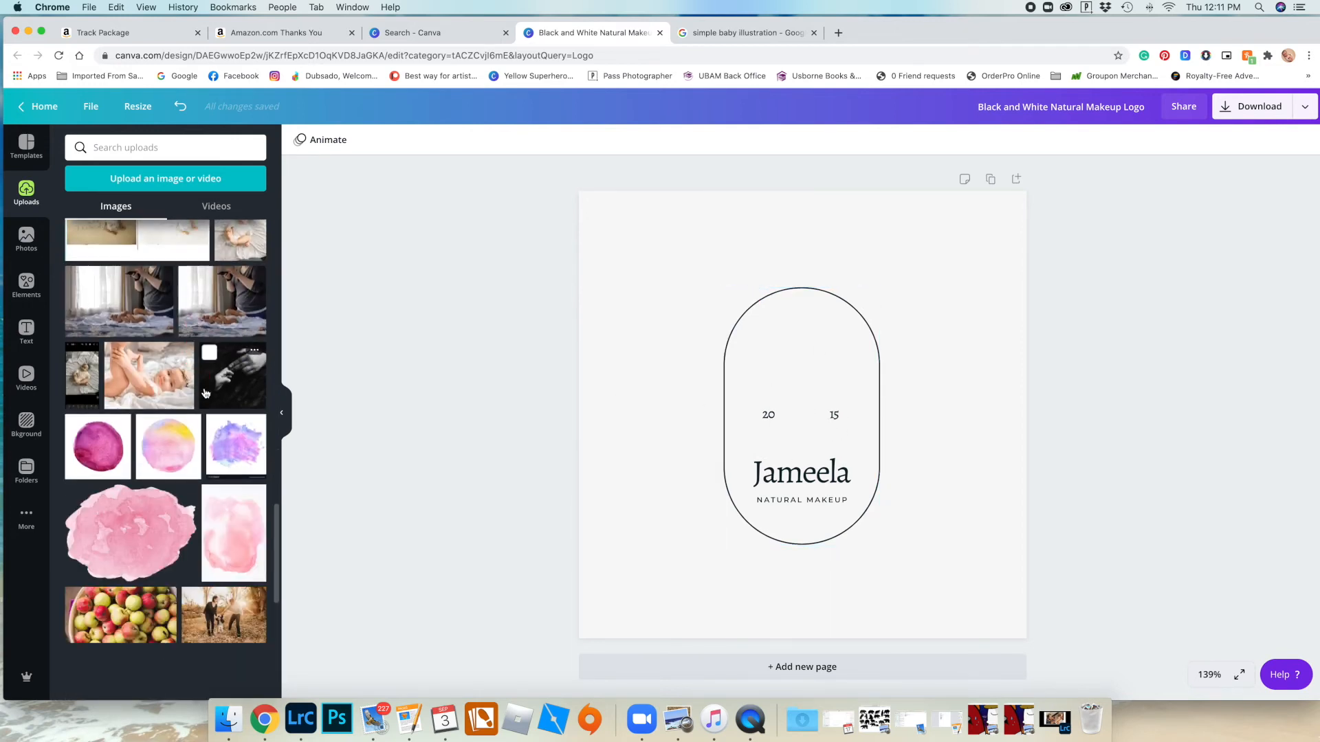
scroll(204, 394, "down", 3)
Try the uploaded pink watercolor splash, scaled down, over the upper half of the oval.
left_click(131, 420)
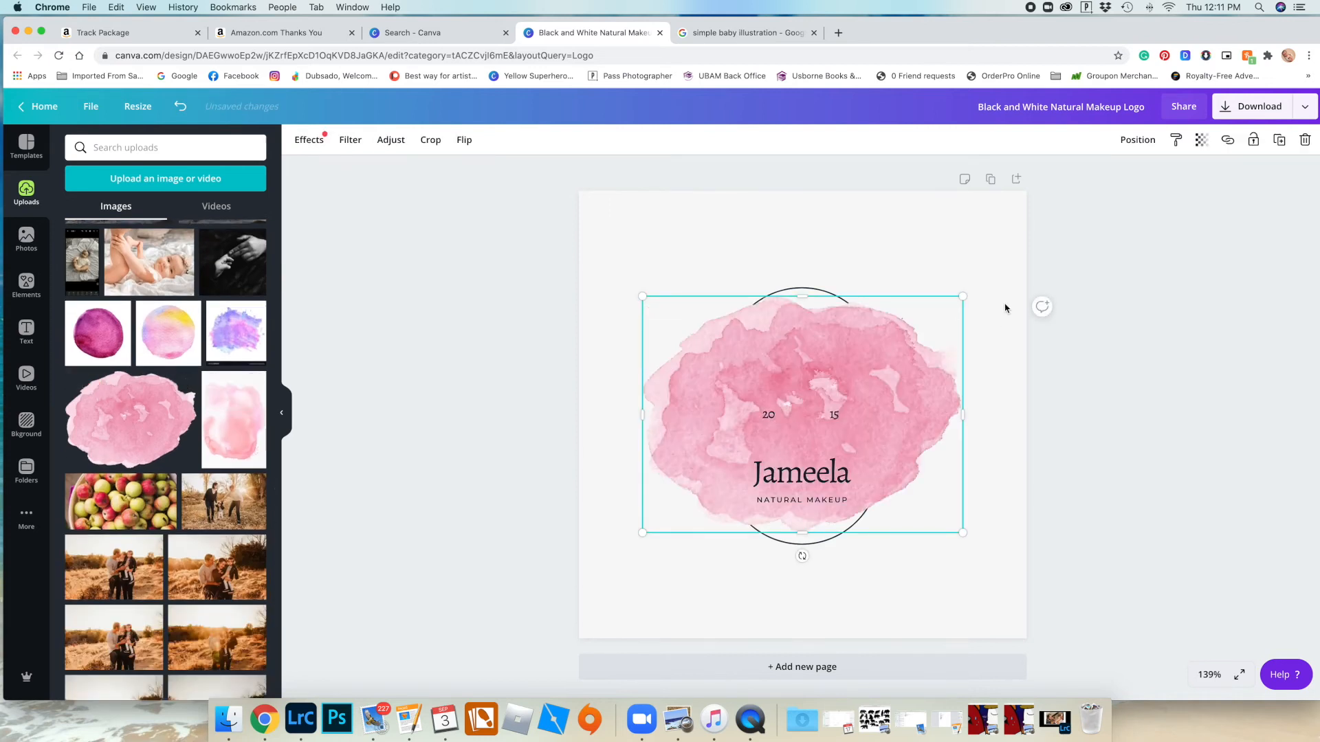
left_click_drag(963, 293, 790, 421)
left_click_drag(719, 471, 792, 360)
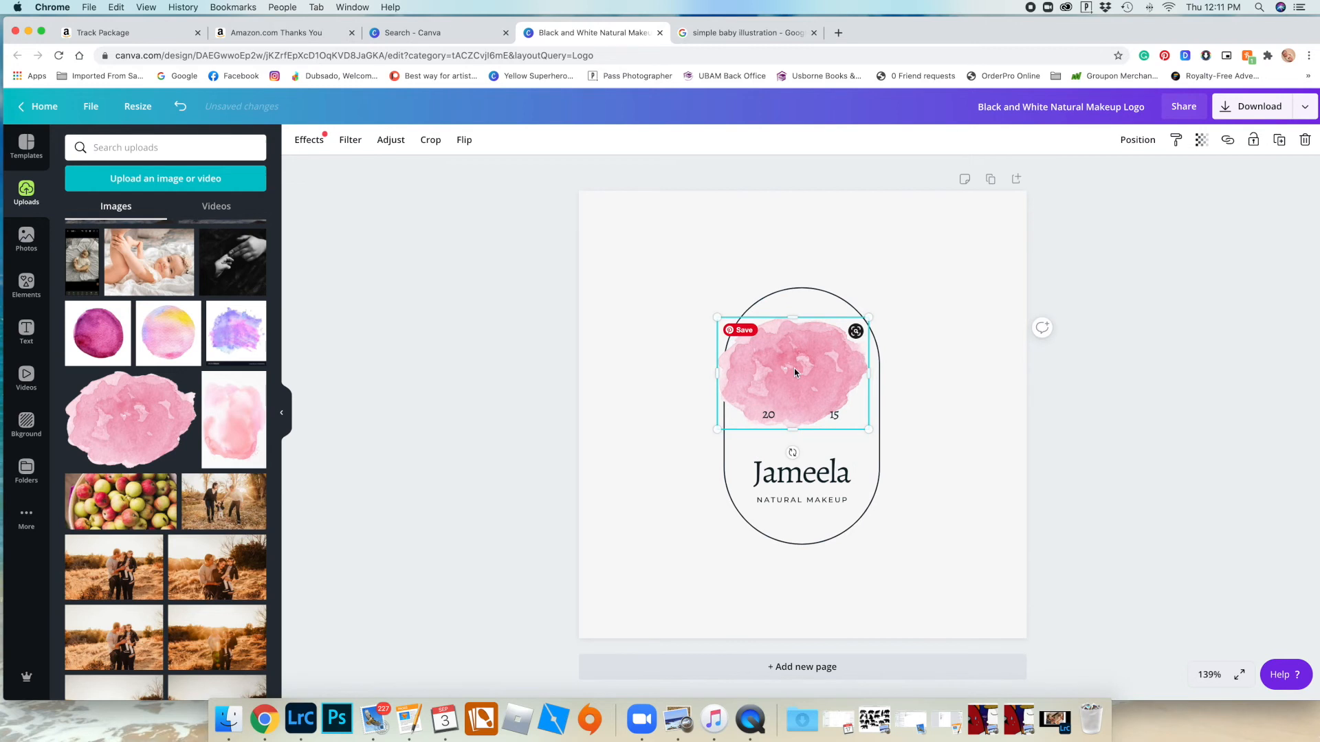
key("Delete")
Replace the large name above the "NATURAL MAKEUP" tagline with a different first name.
left_click(803, 473)
double_click(804, 473)
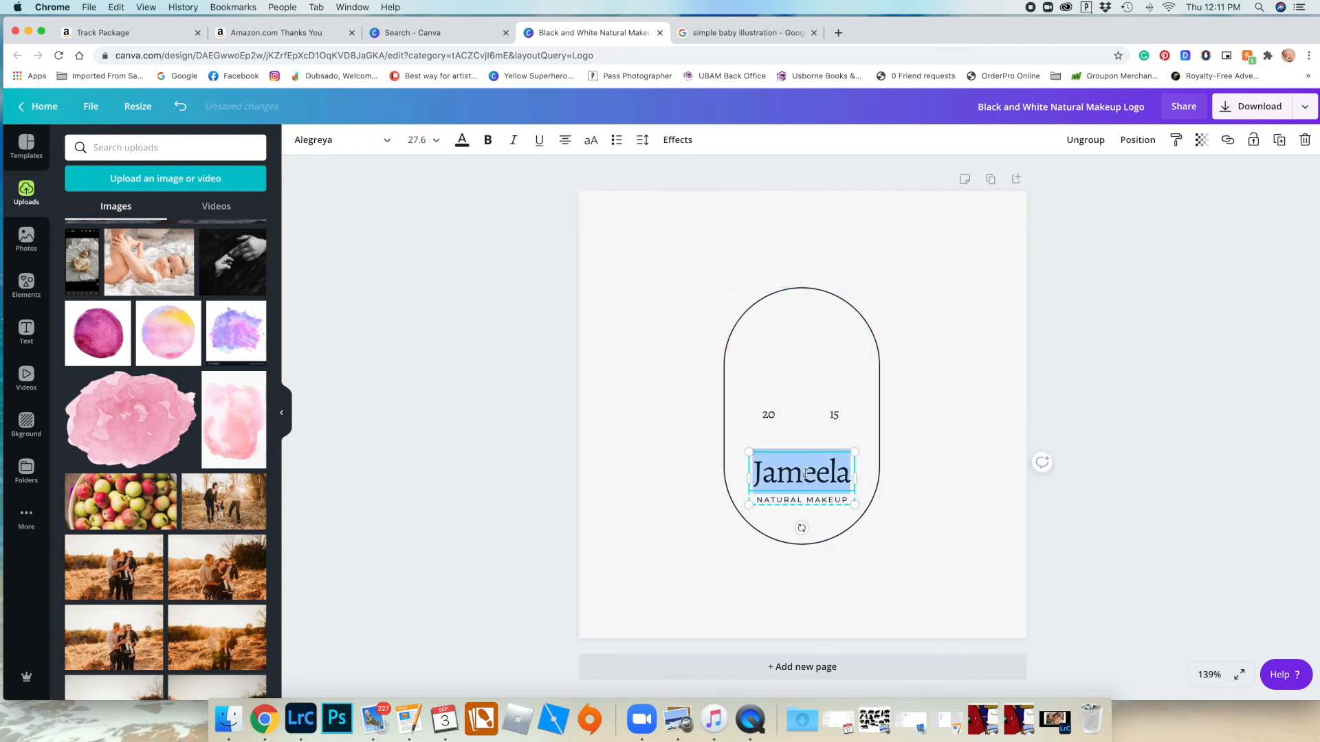
type("Dul")
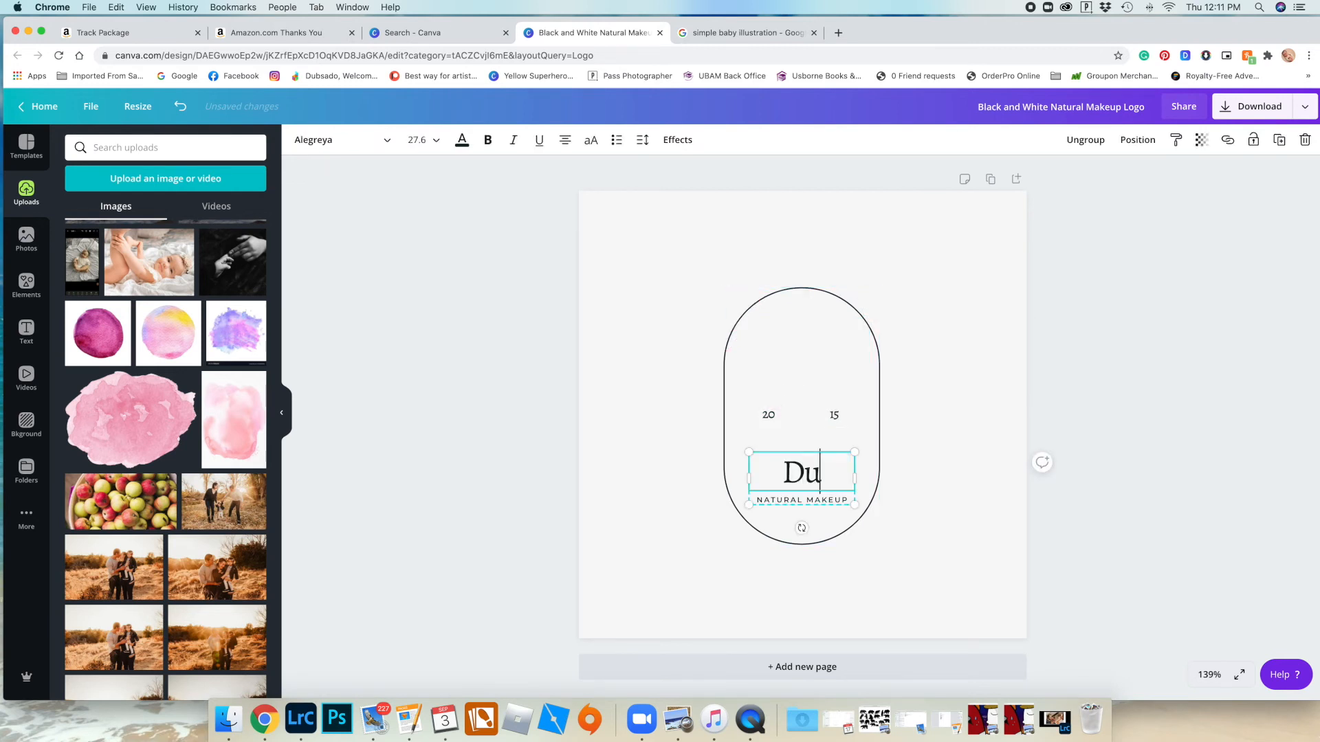
key("BackSpace")
key("BackSpace")
type("arla")
Replace the "NATURAL MAKEUP" tagline with "DOULA SERVICES".
double_click(818, 500)
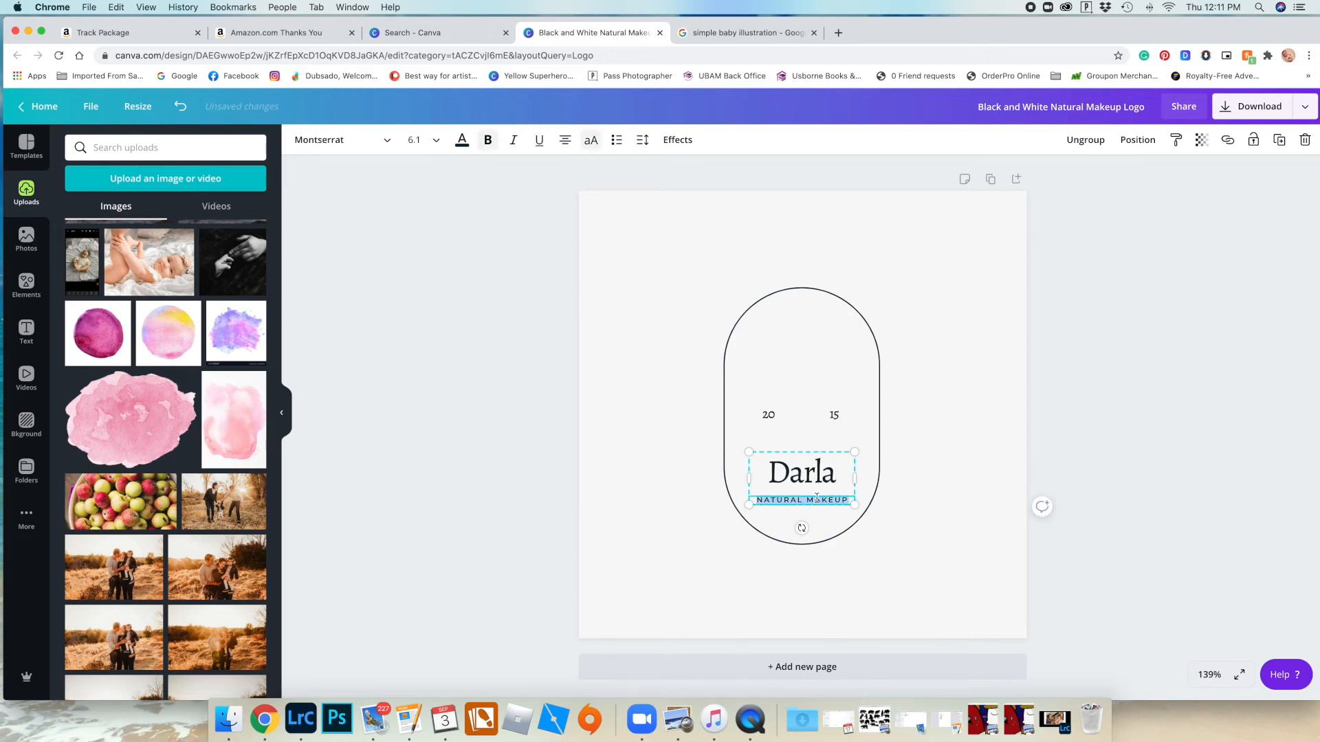
type("DOULA SERVICES")
left_click(942, 440)
Search the elements for "bud" and place the line-drawn peony bud in the oval above the large name.
left_click(26, 282)
scroll(221, 273, "down", 15)
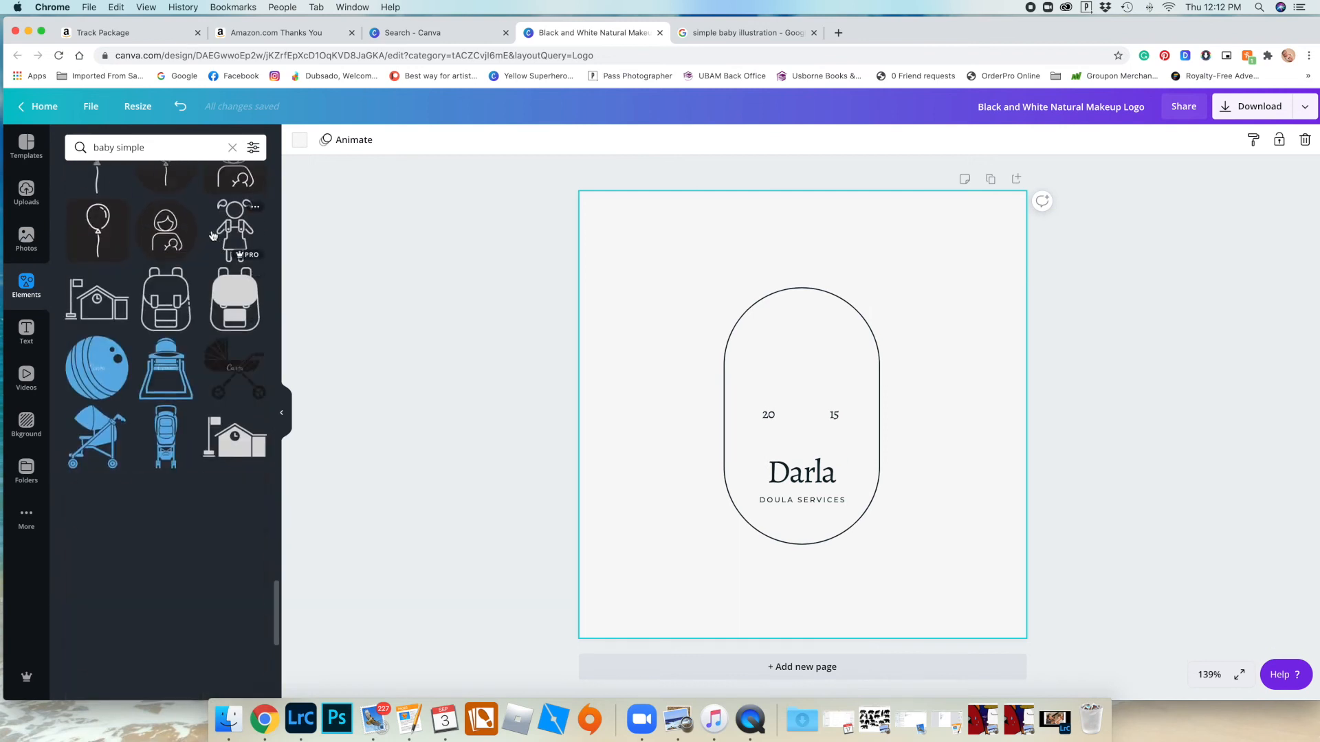
double_click(179, 147)
key("BackSpace")
type("bud")
key("Return")
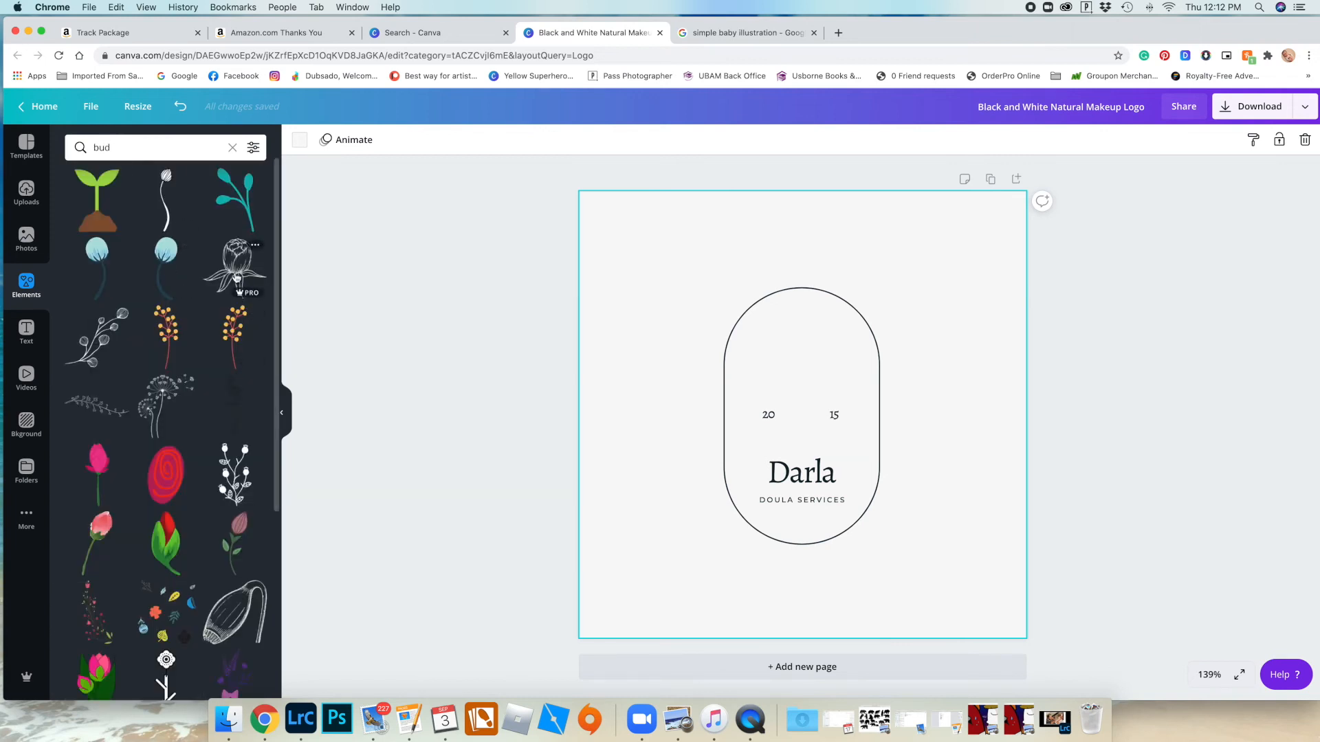
left_click(234, 276)
left_click_drag(880, 342, 807, 361)
Recolor the "20" and "15" year numbers with the dusty pink brand color.
left_click(548, 375)
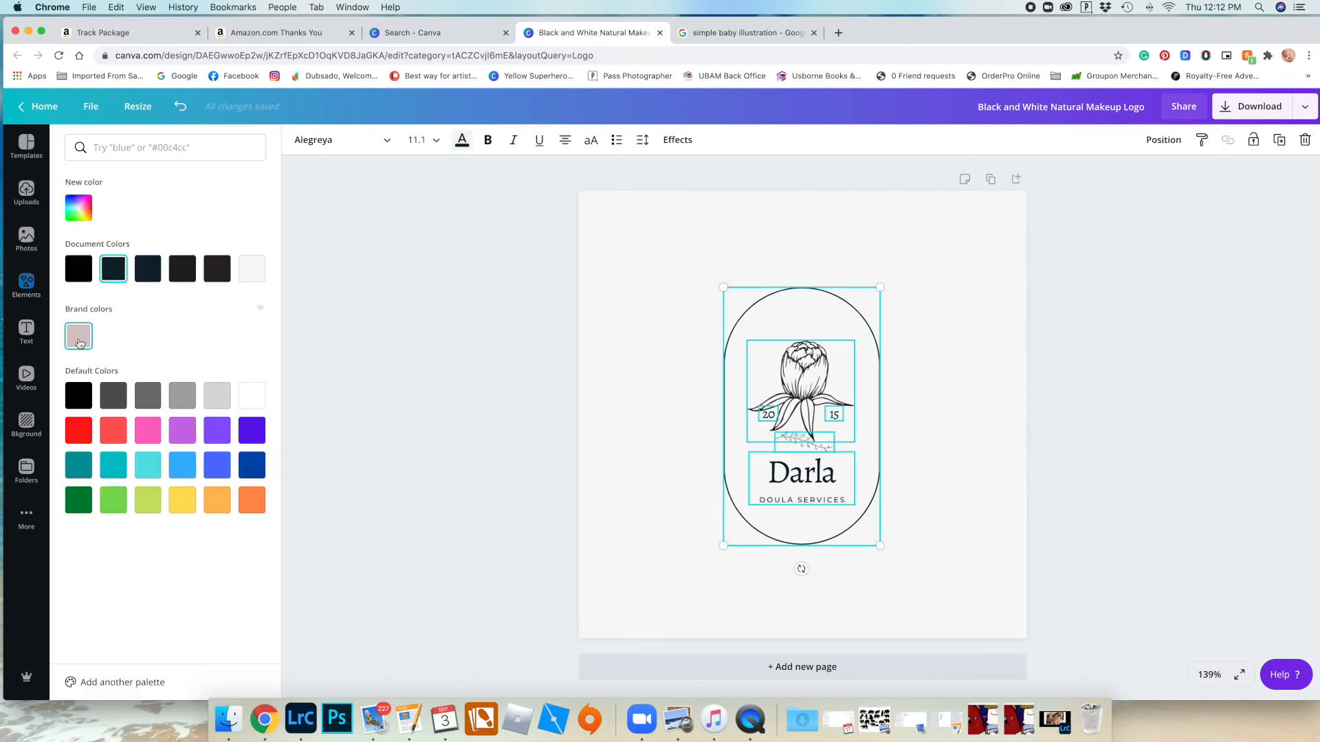
left_click(79, 343)
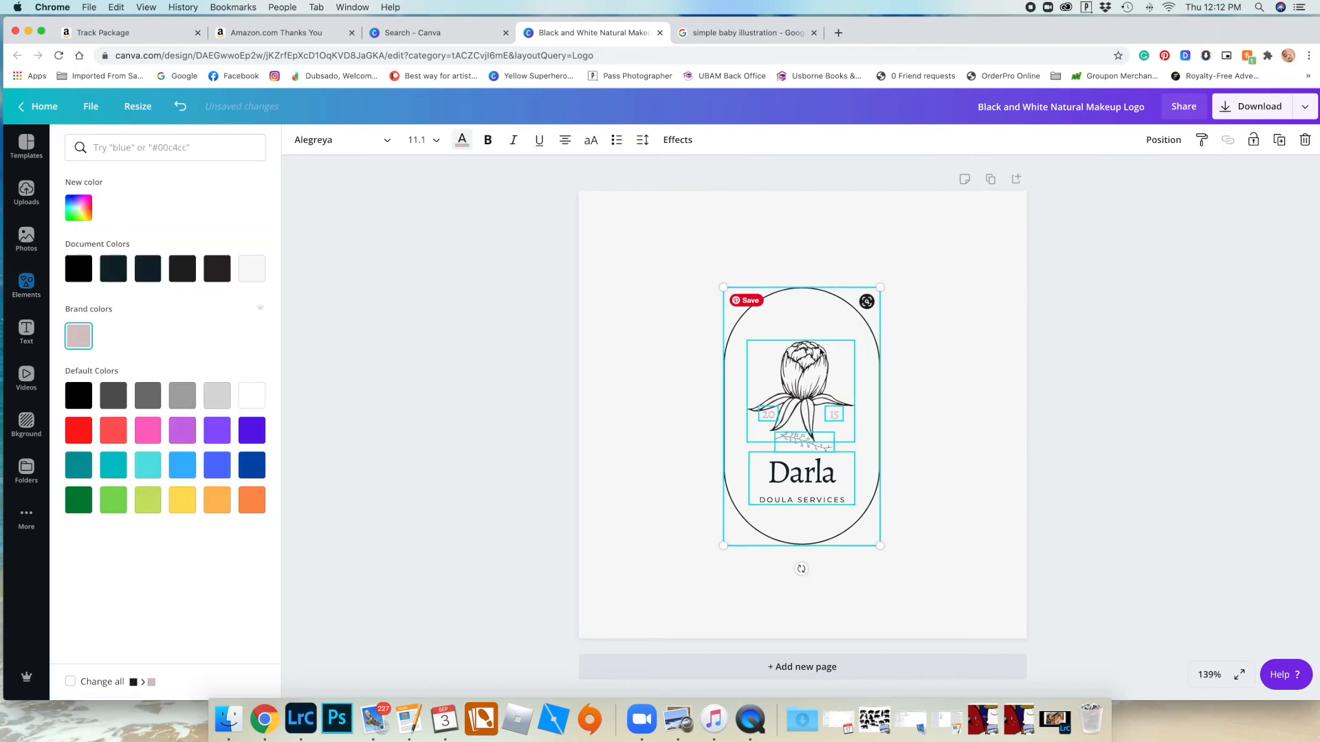
left_click(682, 341)
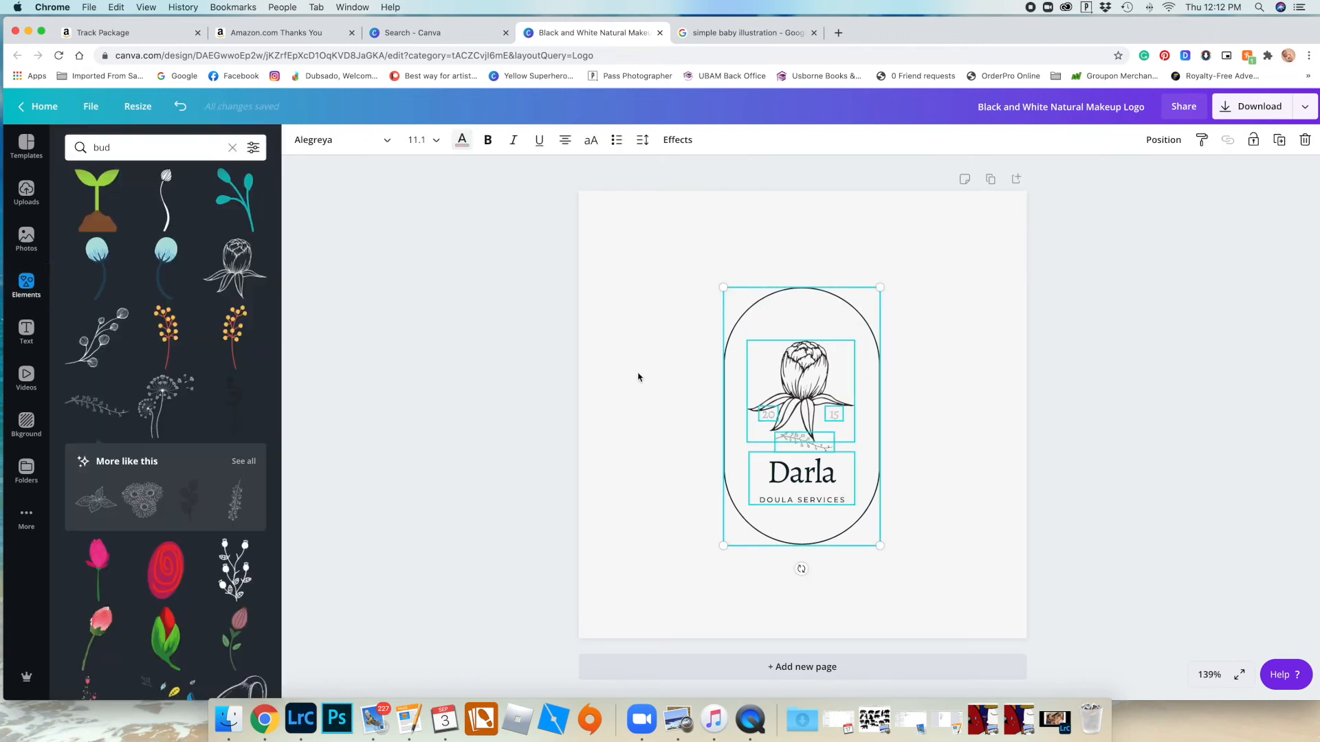
Recolor the large name and the "DOULA SERVICES" tagline with the same dusty pink.
left_click(810, 472)
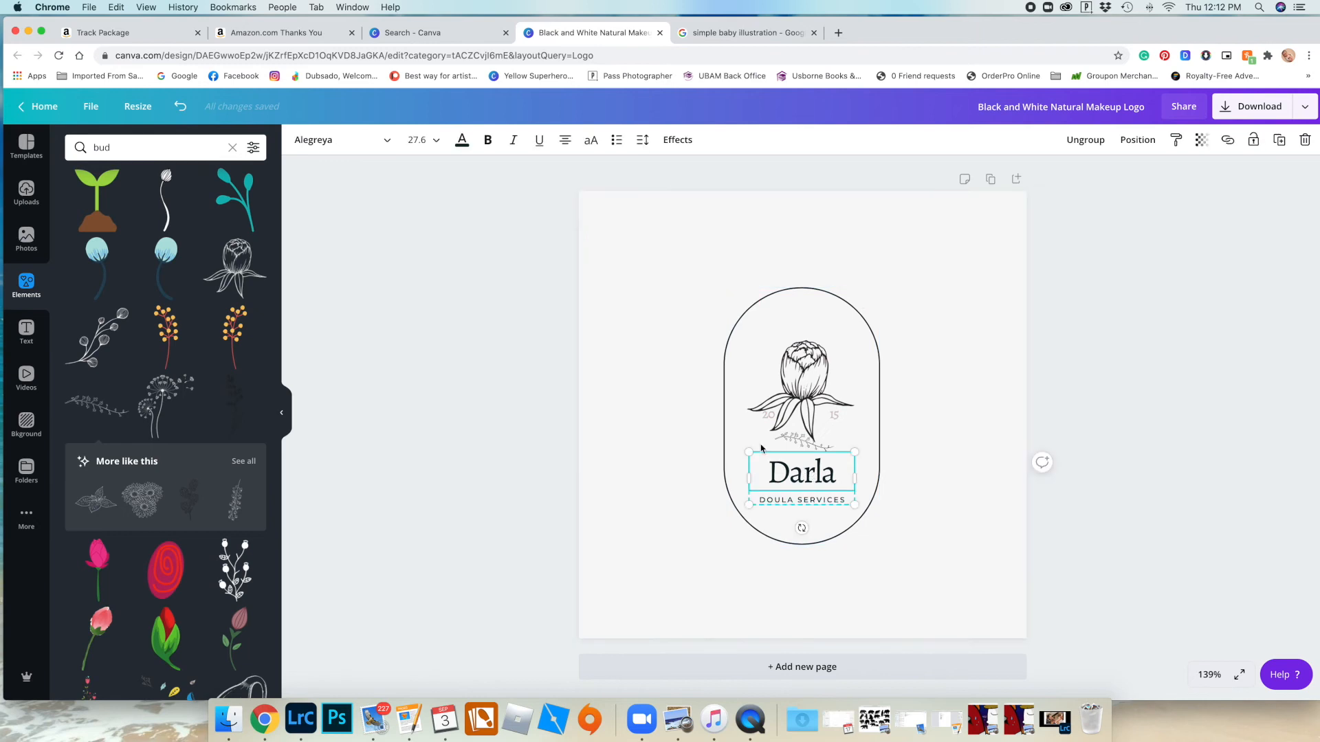
left_click(461, 141)
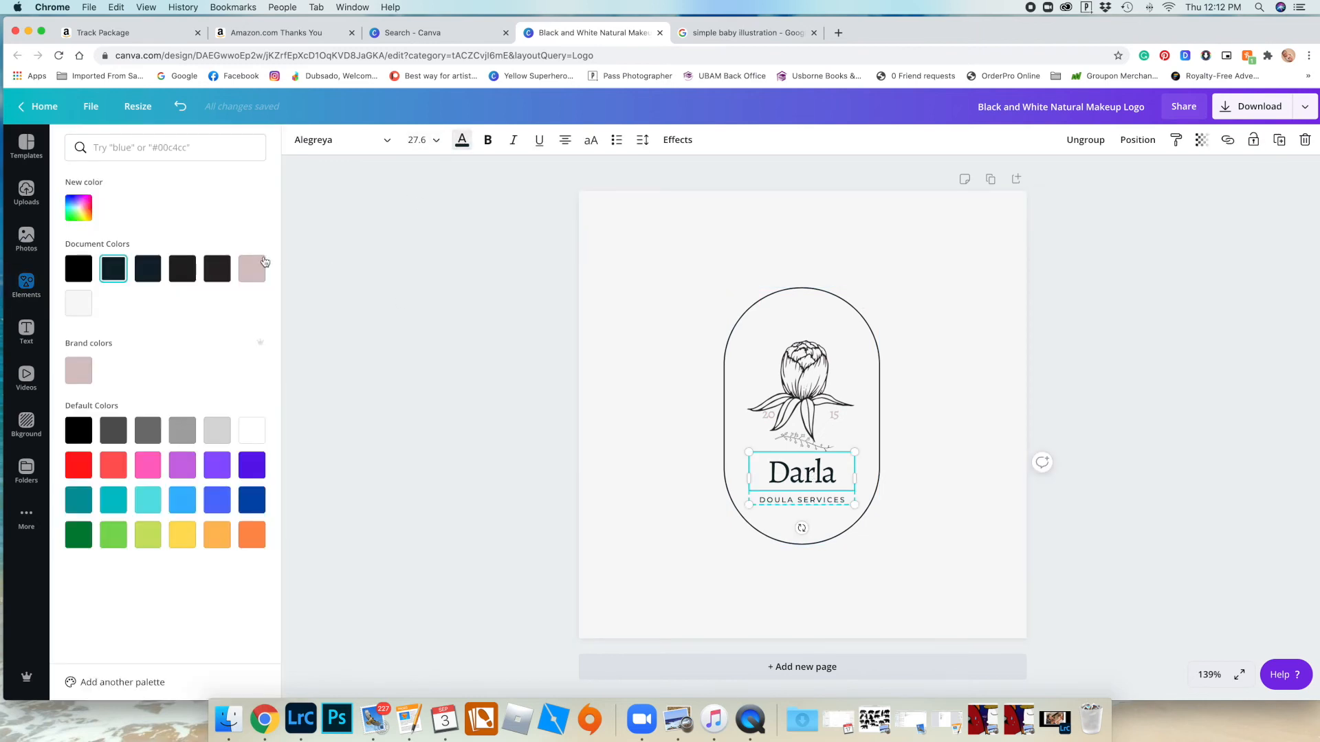
left_click(253, 269)
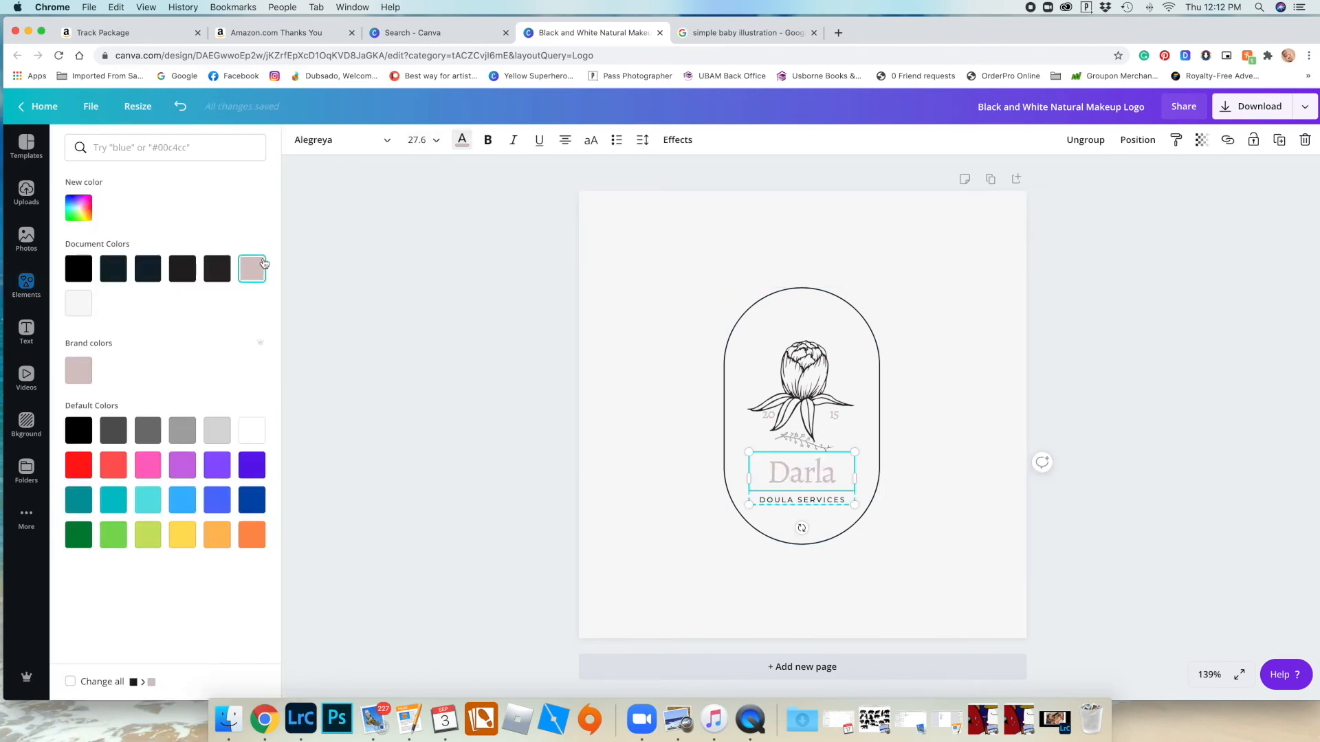
left_click(768, 500)
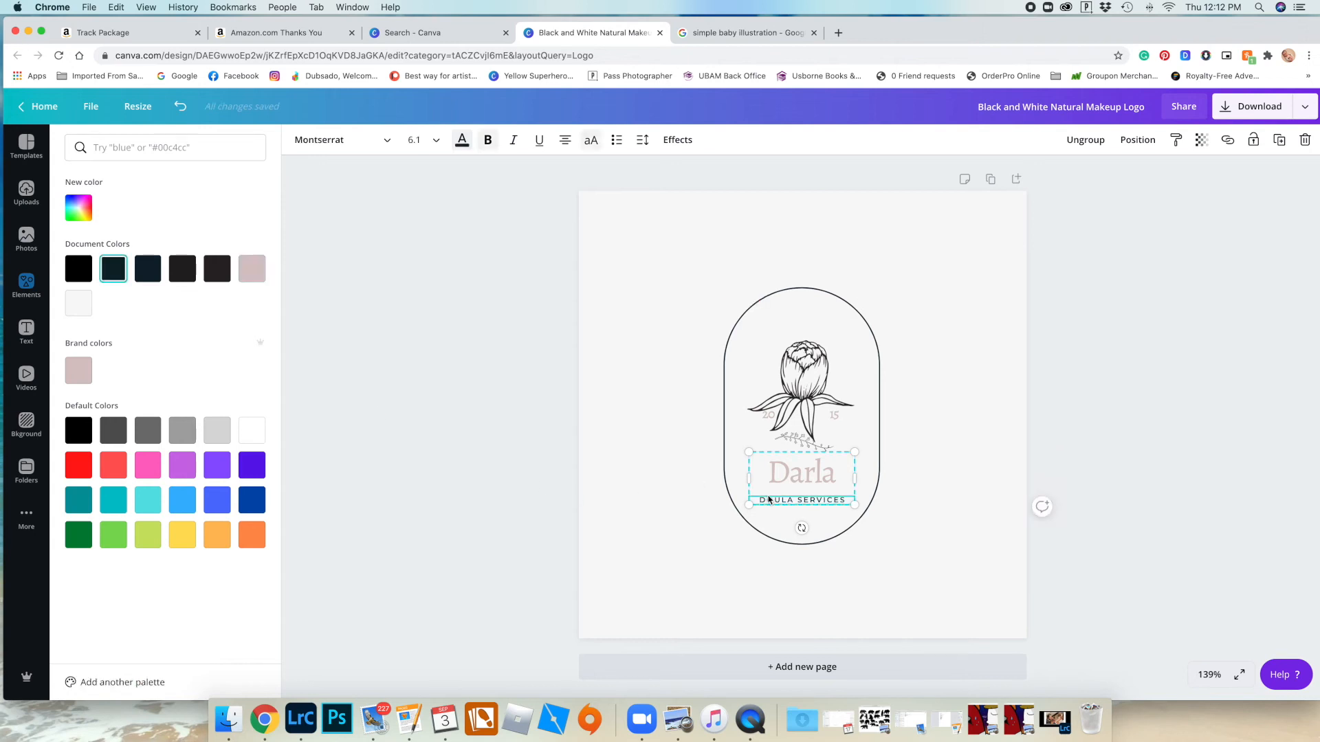
left_click(245, 267)
Recolor both colors of the peony bud illustration to the dusty pink document color.
left_click(801, 389)
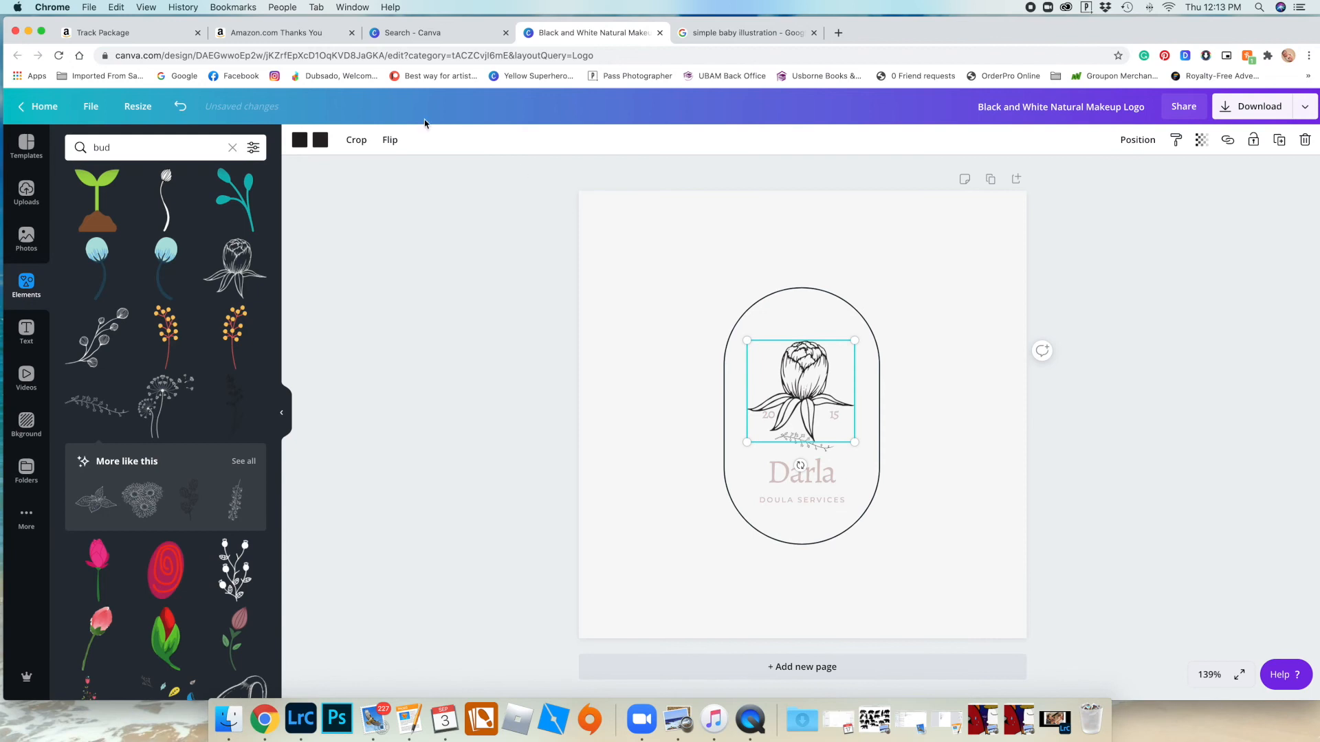
left_click(300, 141)
left_click(218, 268)
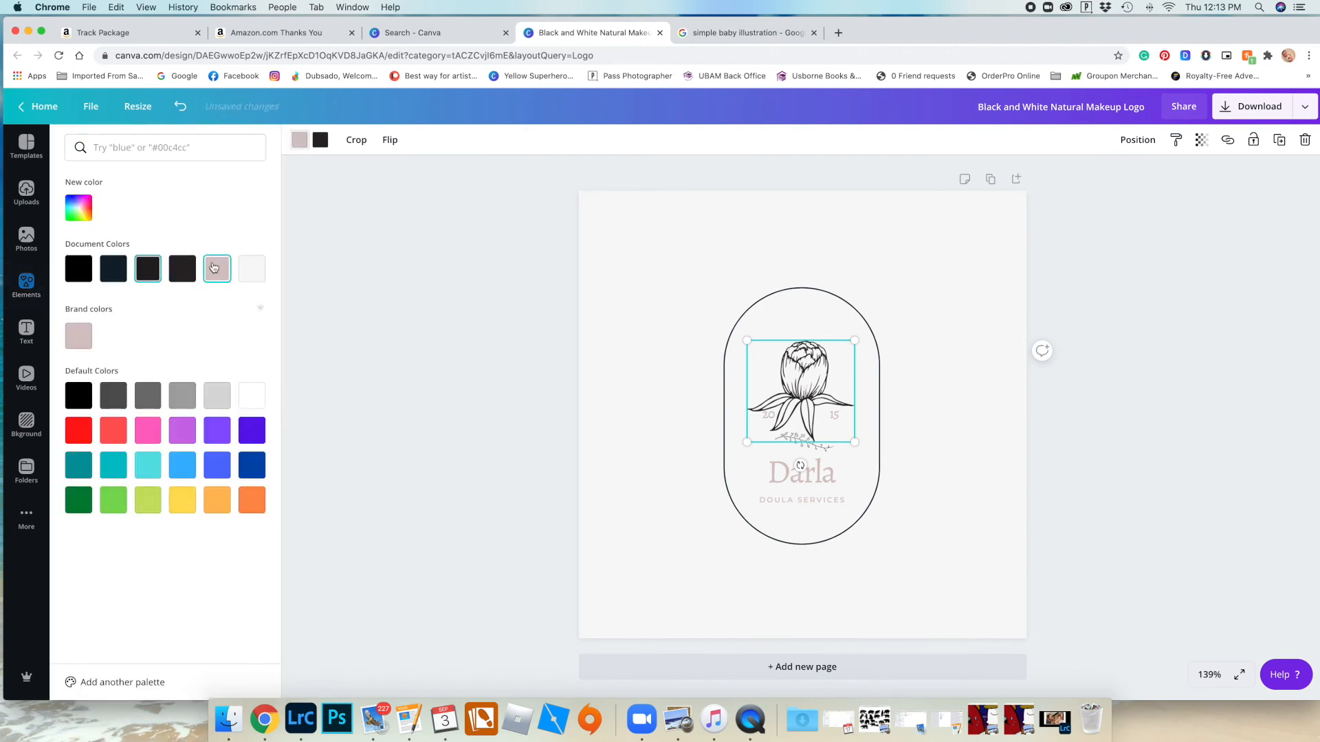
left_click(183, 431)
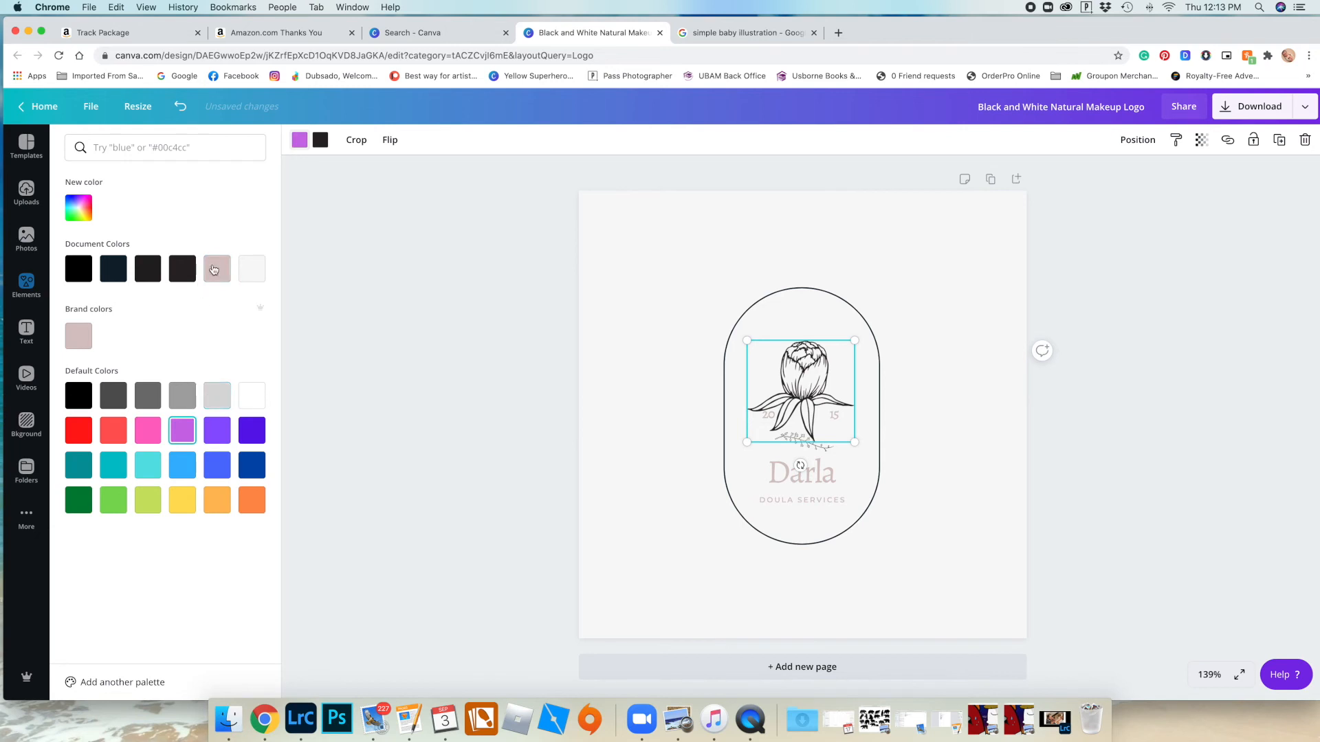
left_click(320, 140)
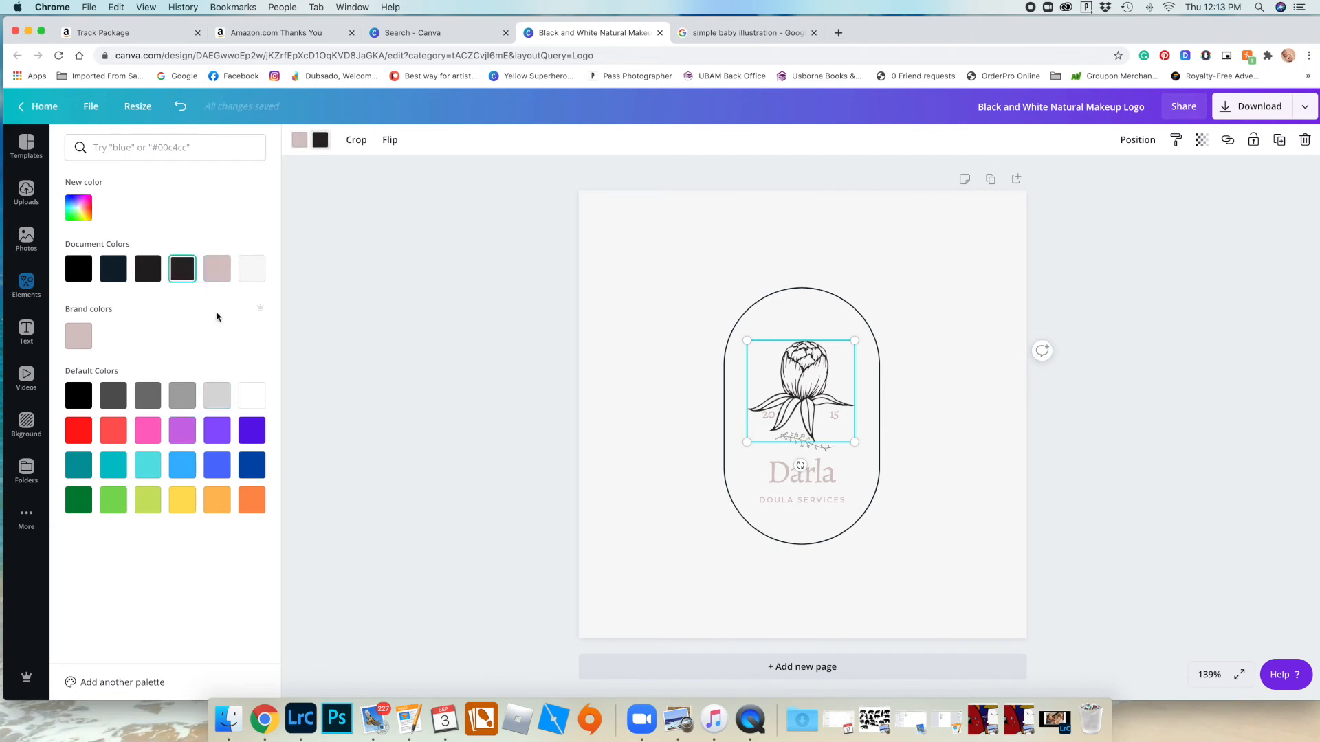
left_click(215, 271)
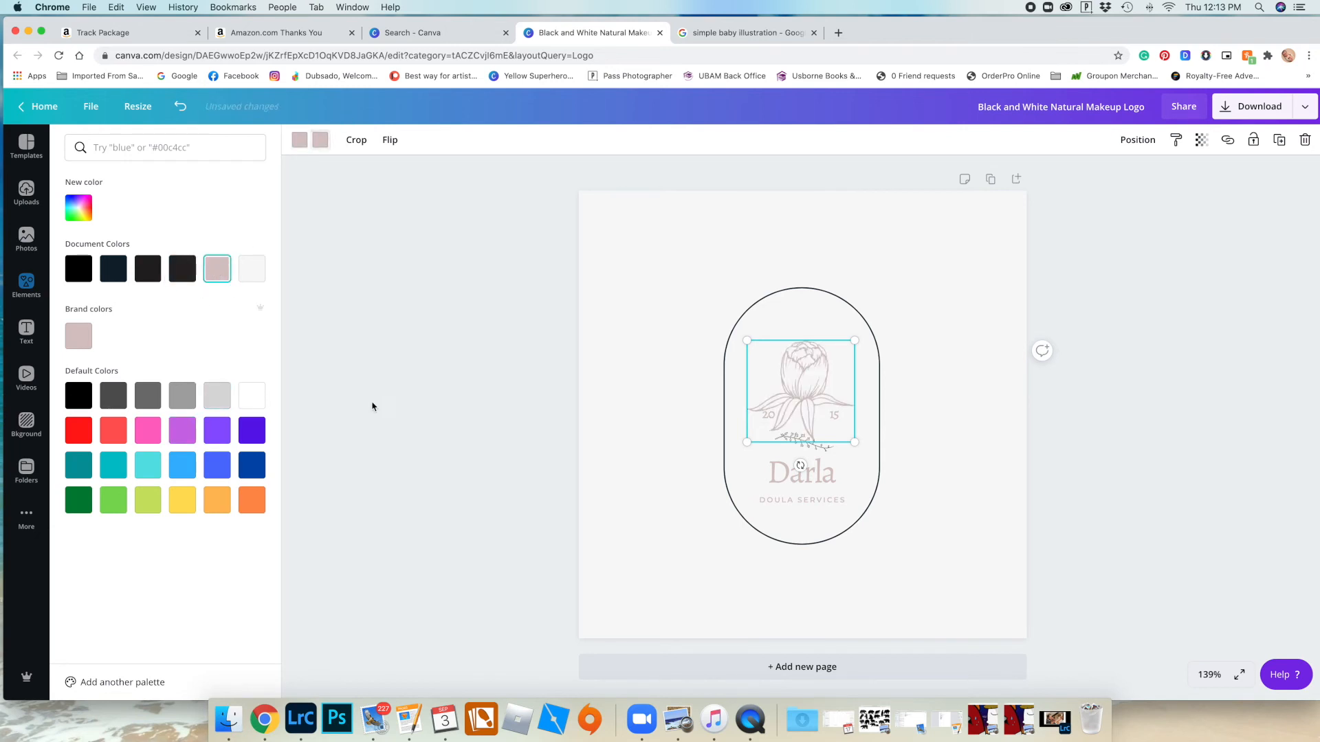
Recolor the oval outline and the small leaf sprig above the name to dusty pink.
left_click(725, 436)
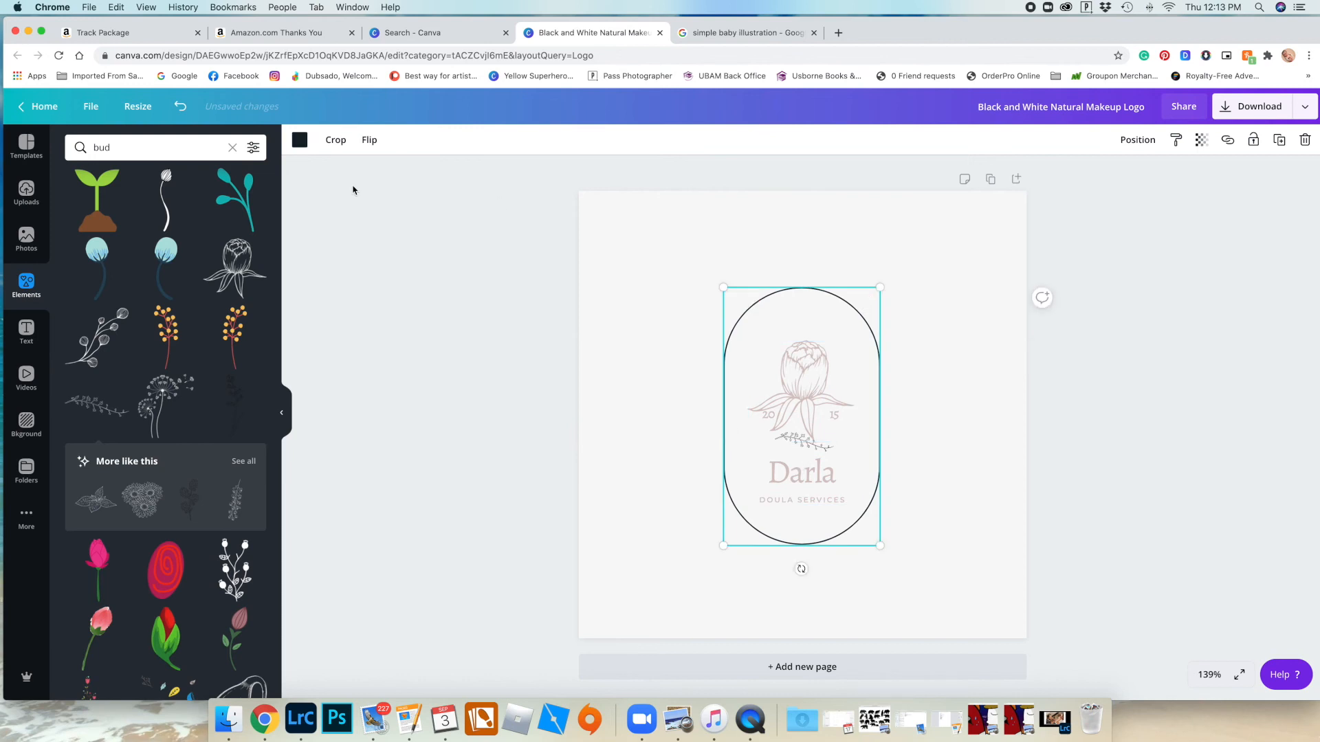
left_click(300, 140)
left_click(149, 266)
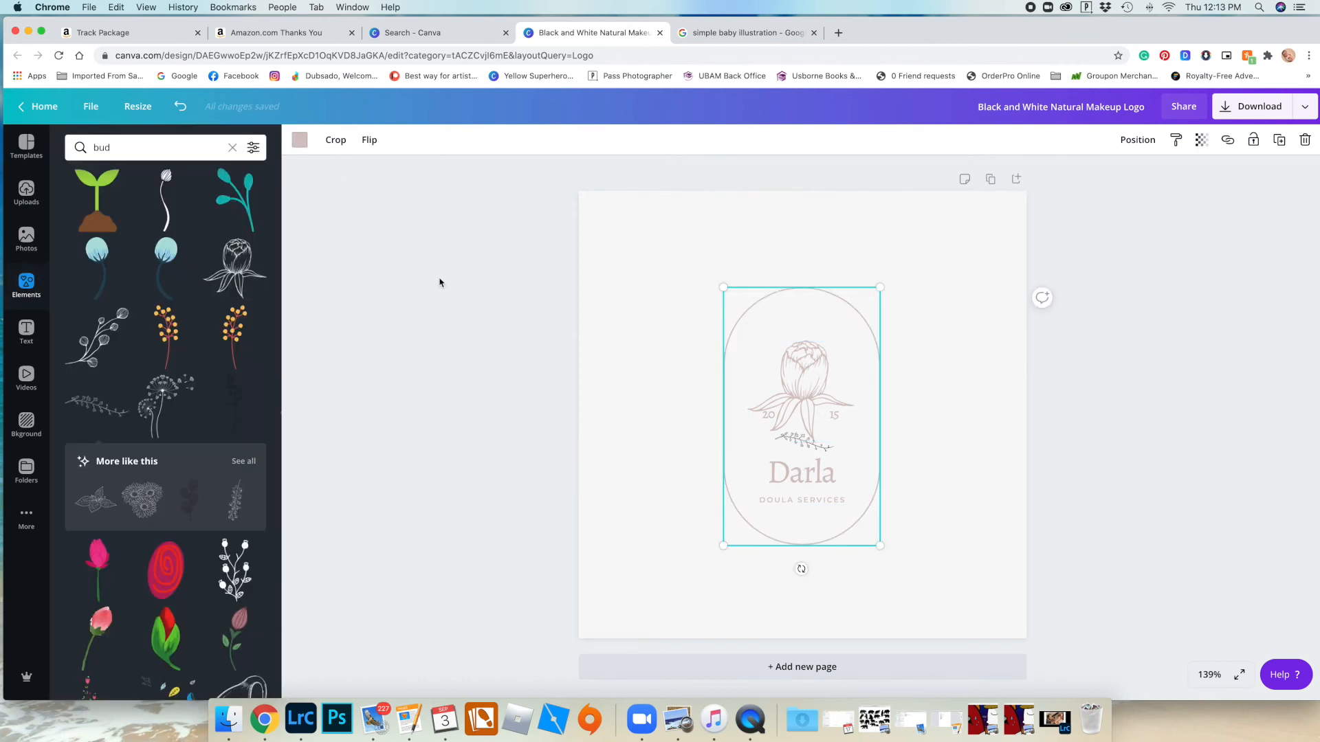
left_click(805, 441)
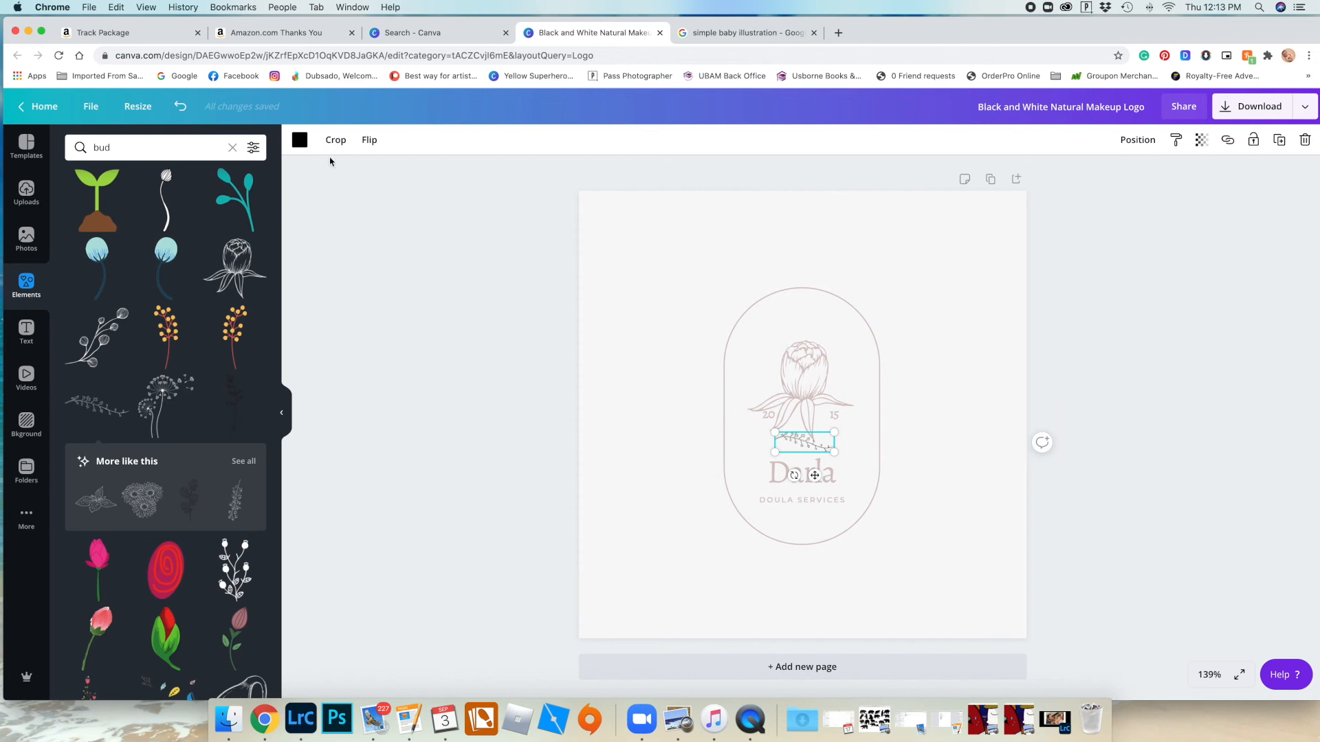
left_click(300, 141)
left_click(114, 269)
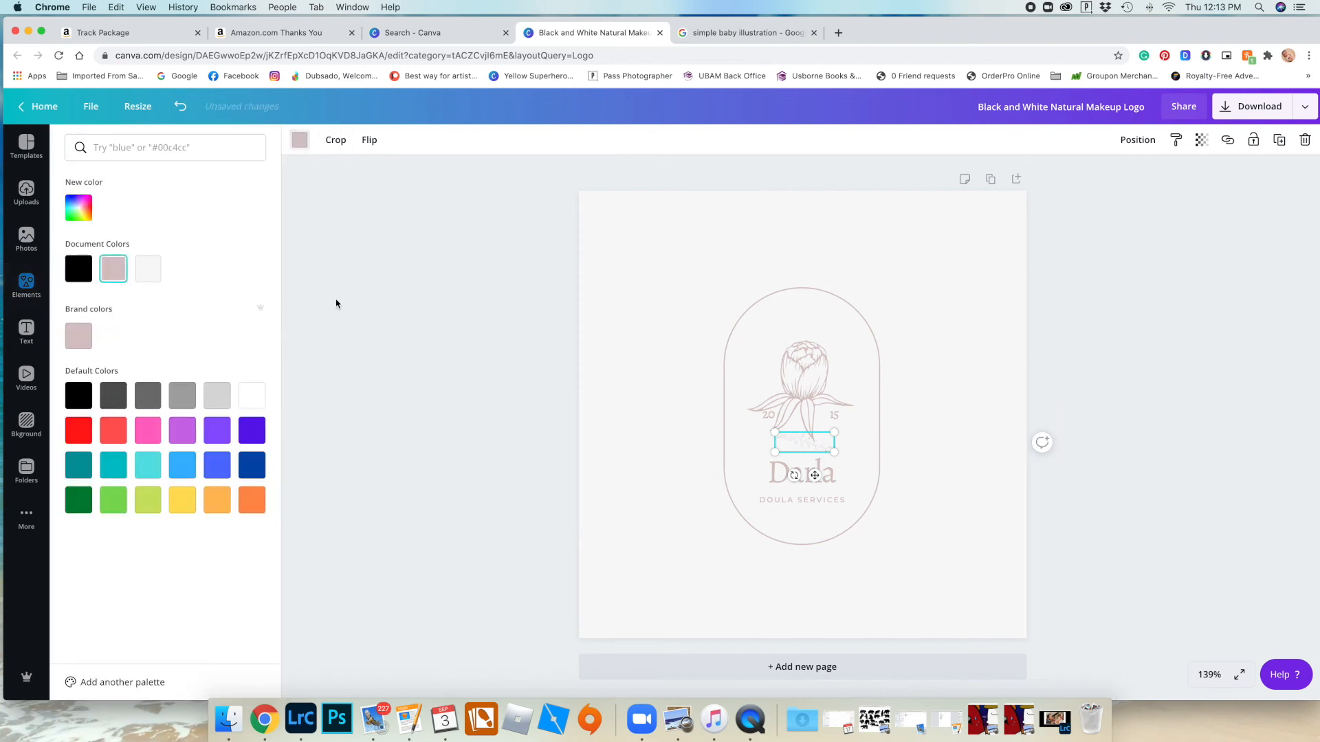
Move the peony bud higher inside the oval and scale it down.
left_click(798, 412)
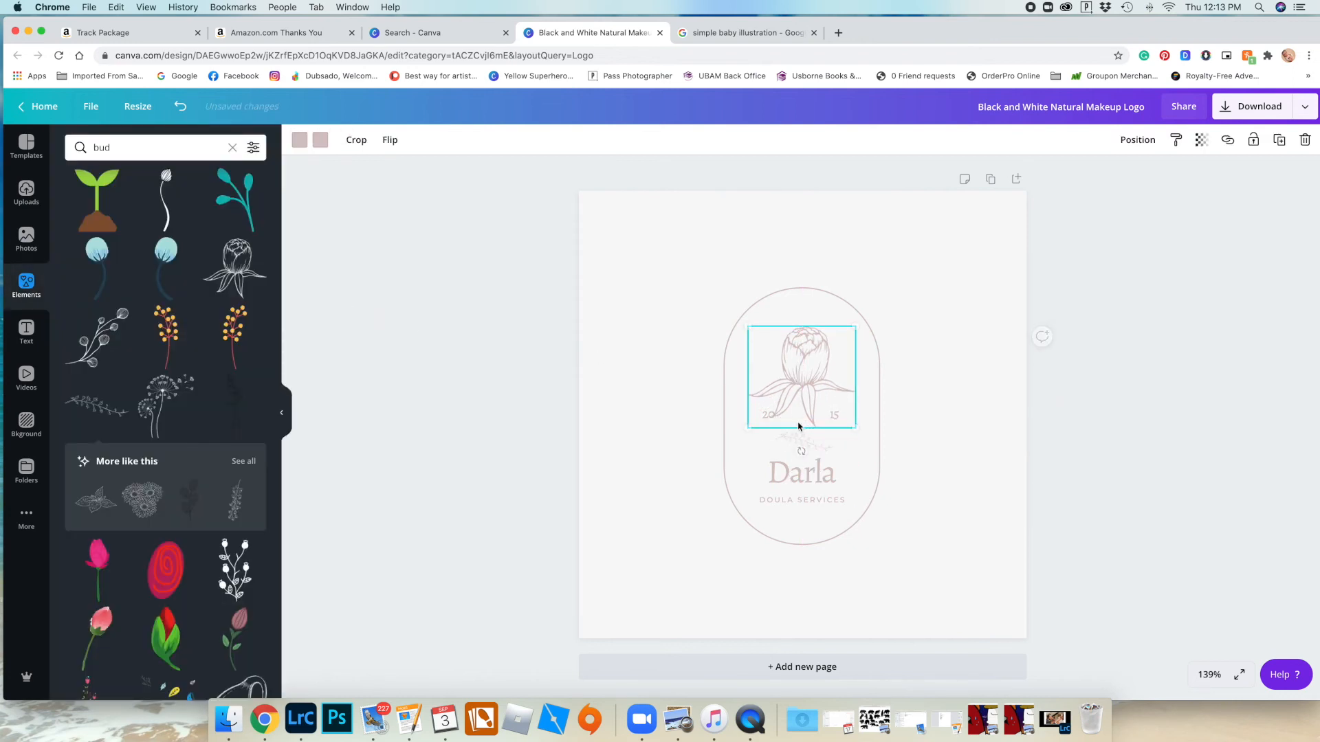
left_click(1005, 440)
left_click(796, 382)
left_click_drag(858, 325, 818, 372)
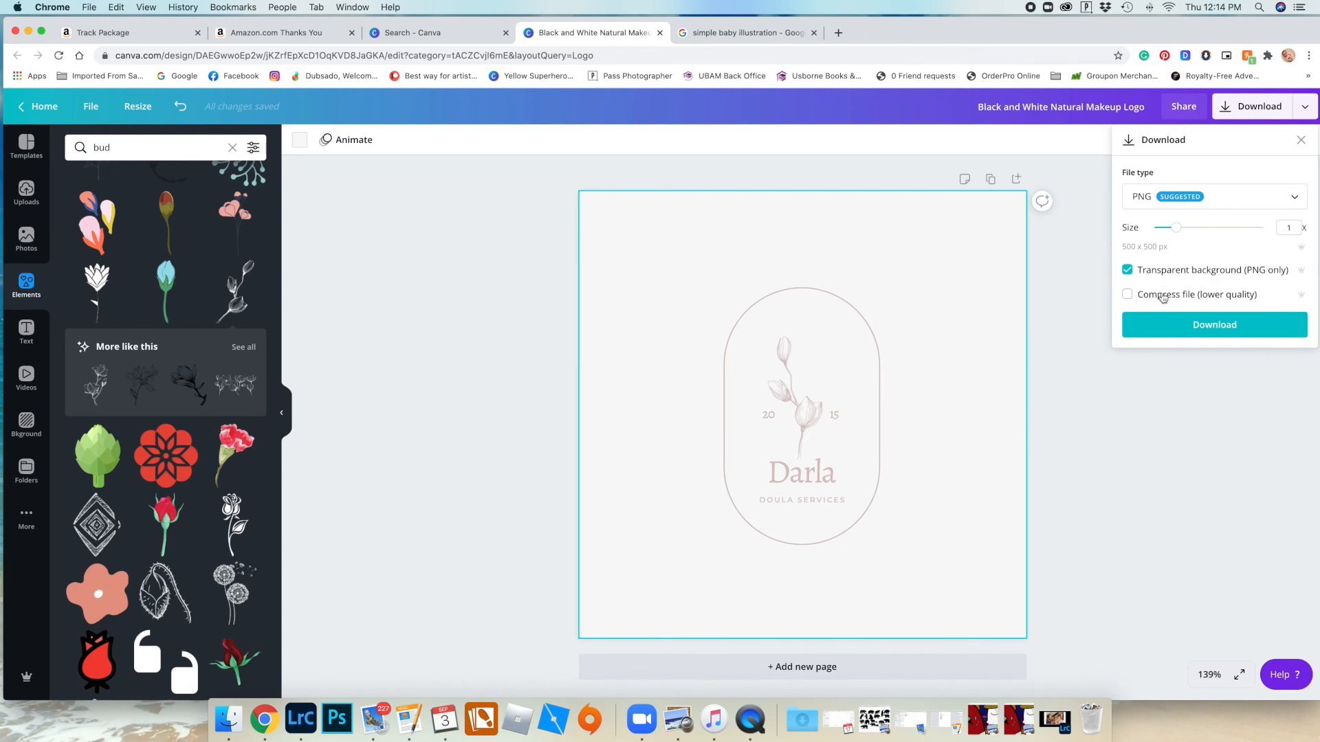
Download the logo as a PNG at 1x size with a transparent background.
left_click(1195, 328)
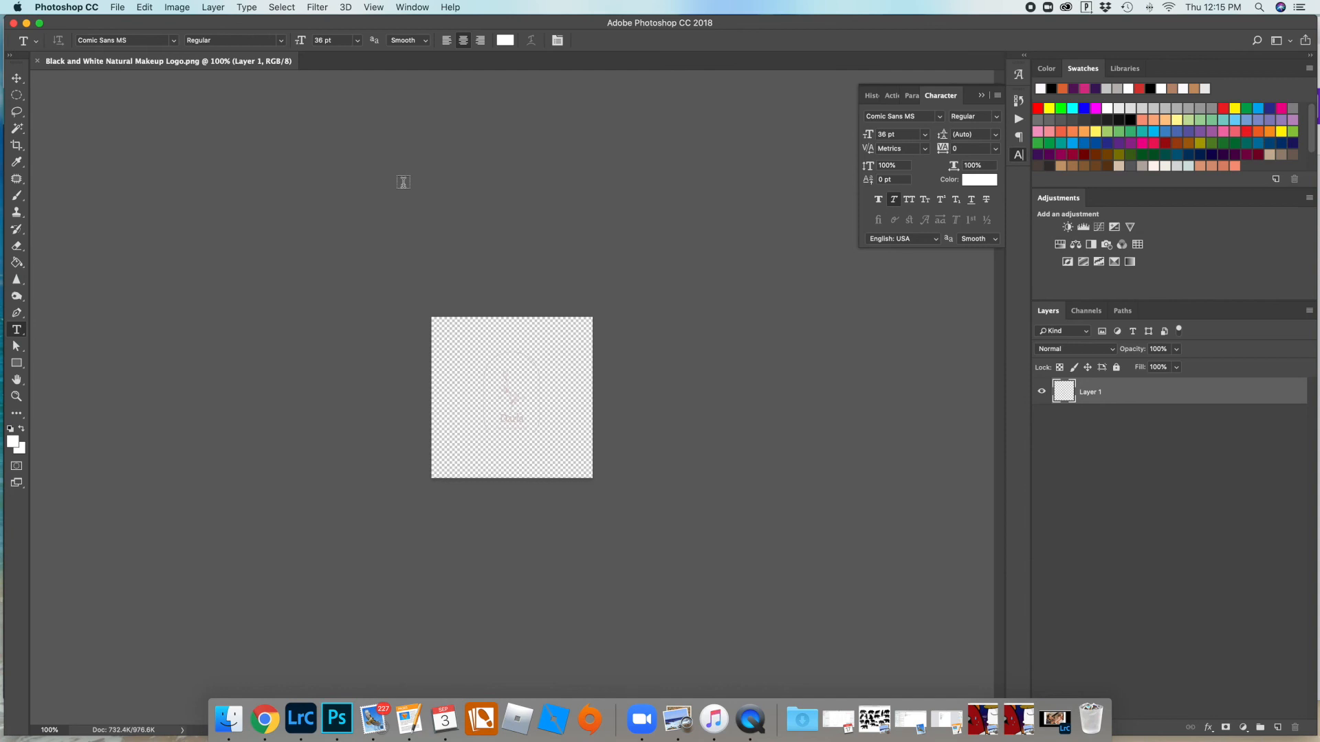
In Photoshop, define a brush preset named "Sample logo" from the transparent logo image.
key("super+equal")
key("super+equal")
key("super+equal")
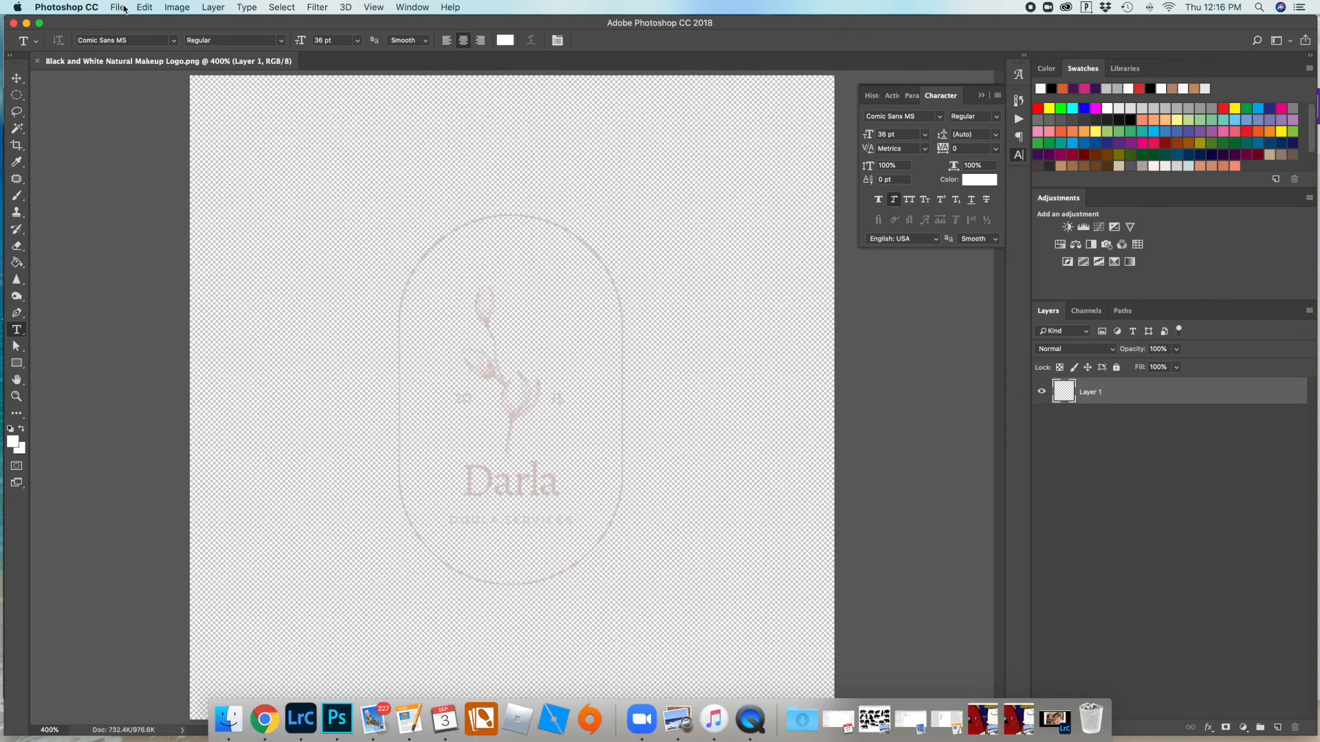
left_click(117, 7)
mouse_move(144, 7)
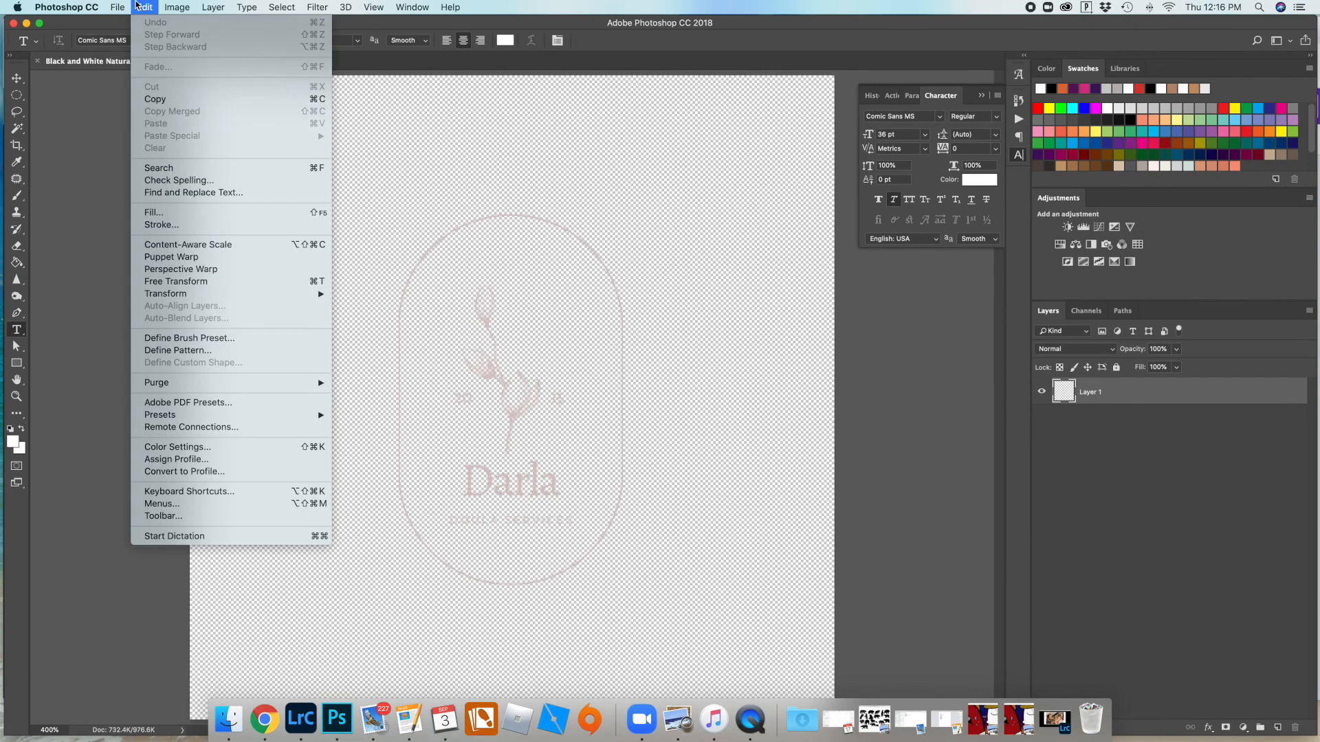
left_click(211, 339)
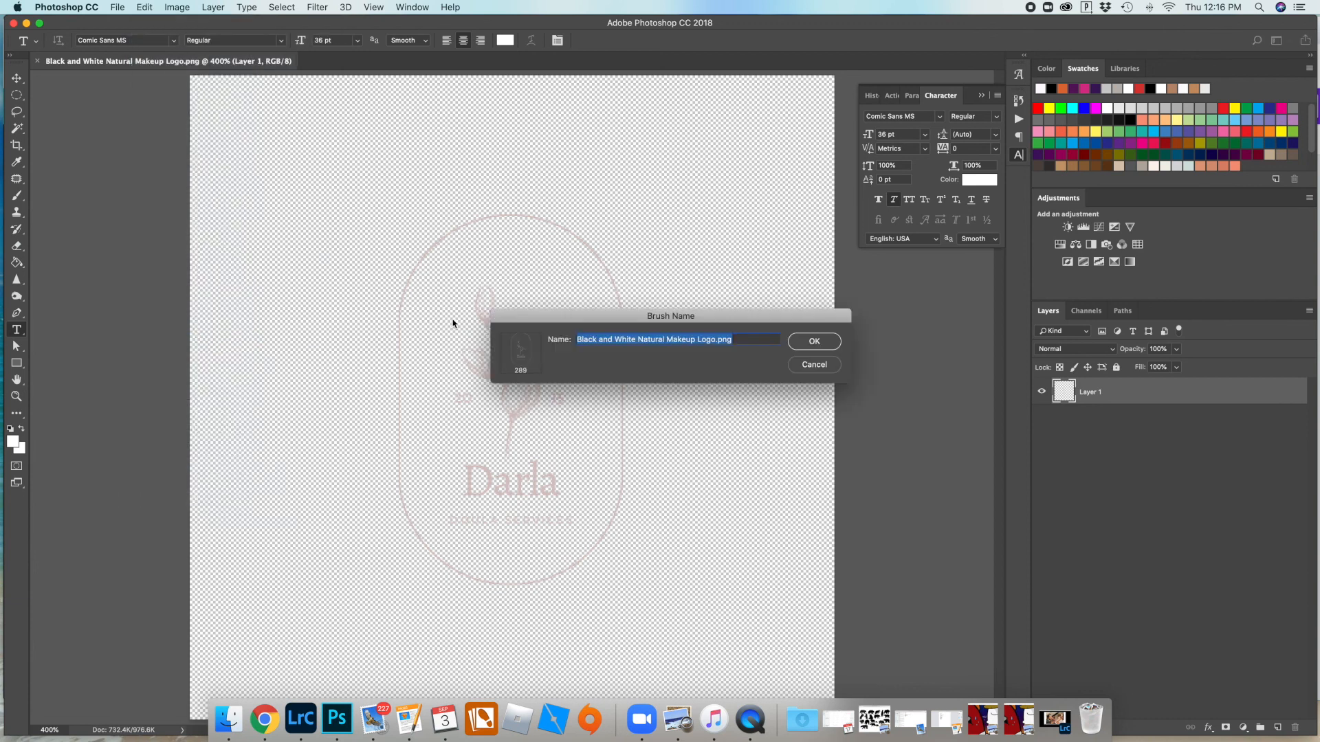
key("BackSpace")
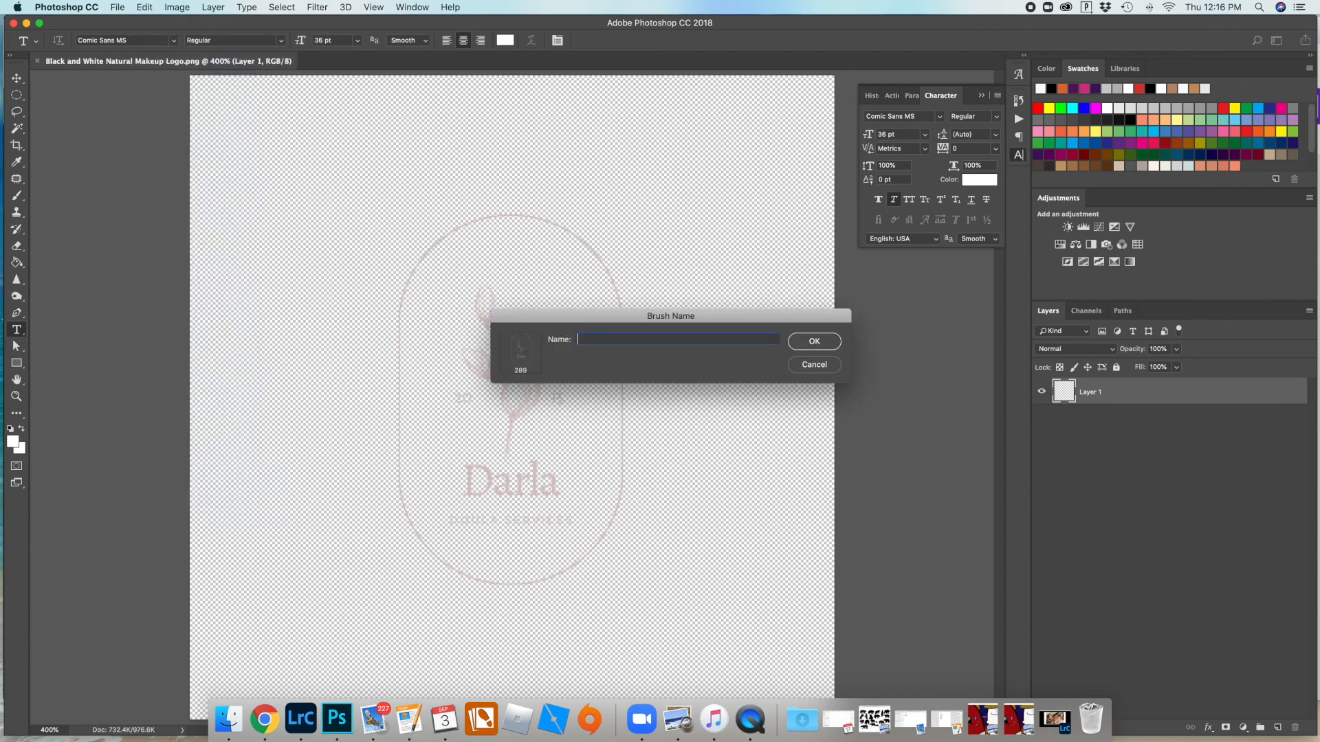
type("Sample logo")
key("Return")
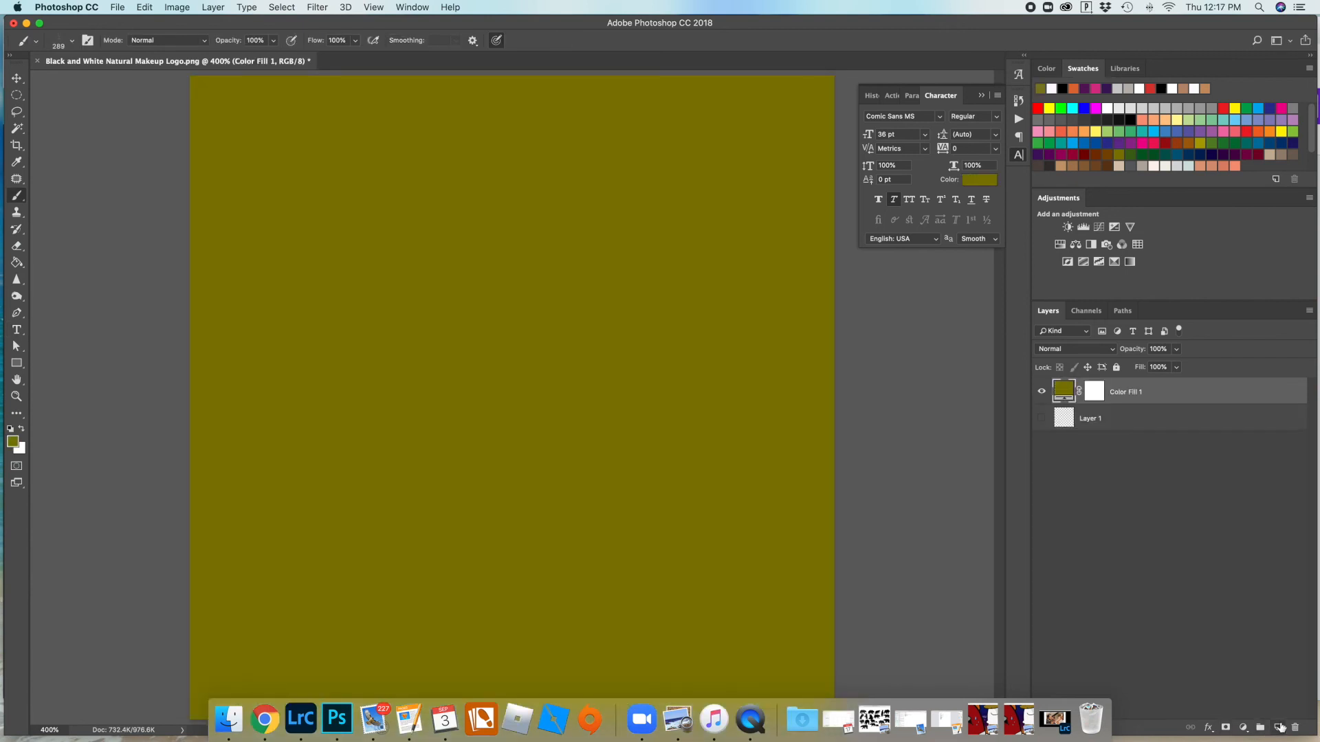
Add a new layer above the olive color fill and stamp the logo brush in white at the canvas center.
left_click(1277, 728)
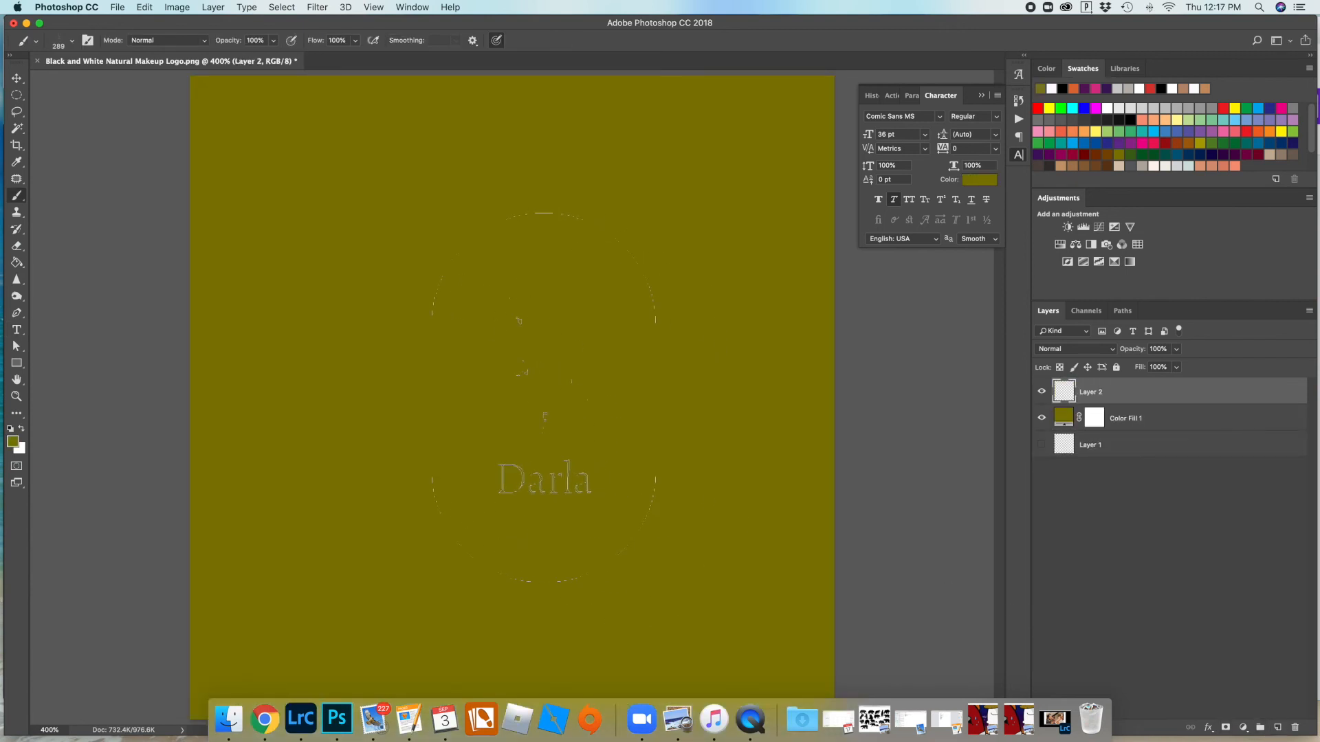
key("x")
left_click(512, 384)
left_click(512, 384)
left_click(512, 383)
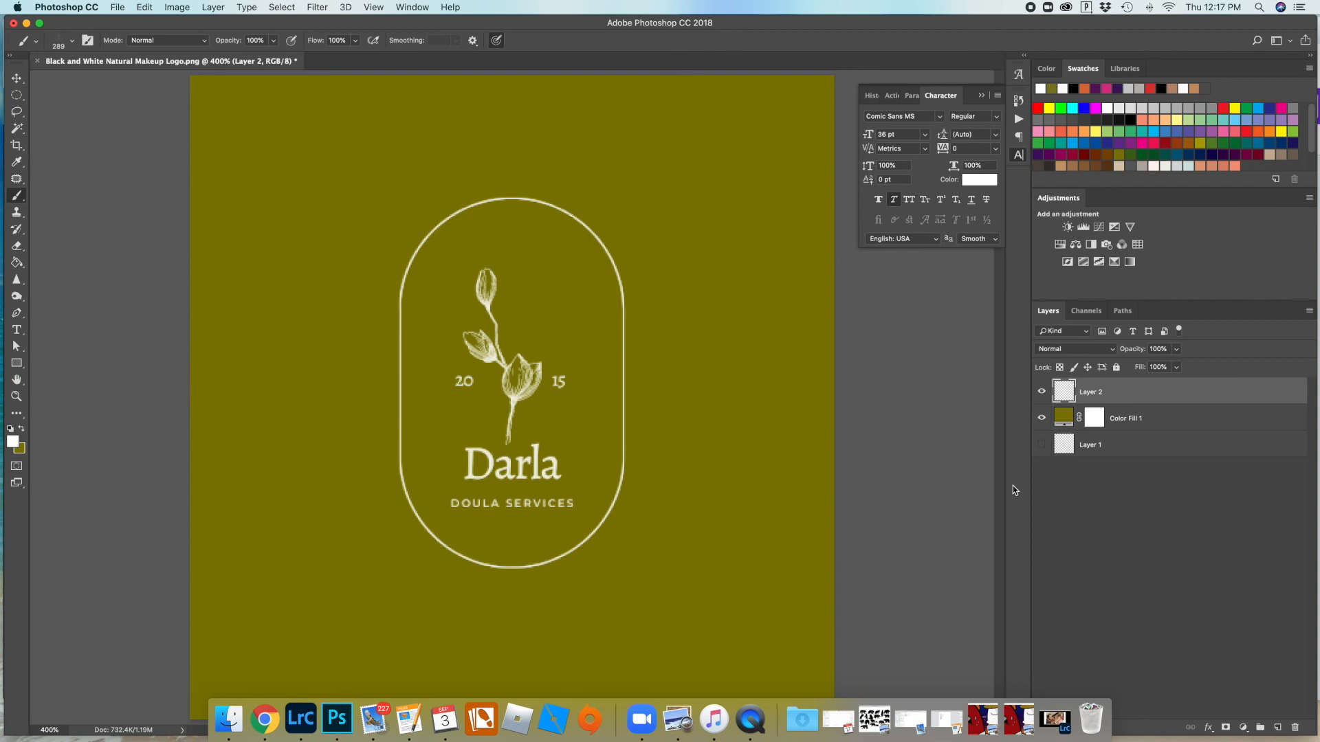
Hide the white logo layer and stamp the logo brush in yellow on a new layer.
left_click(1042, 393)
left_click(1042, 393)
left_click(1043, 393)
key("super+alt+shift+n")
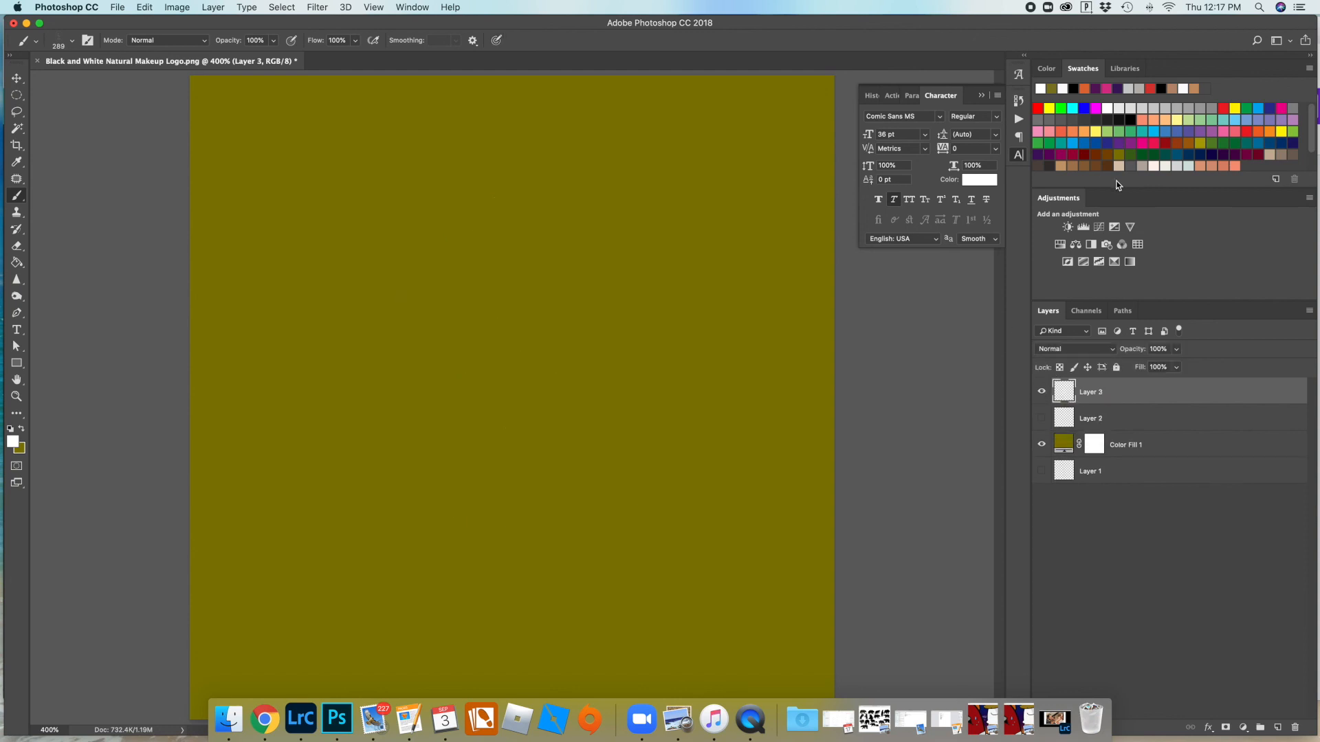
left_click(1283, 130)
left_click(502, 364)
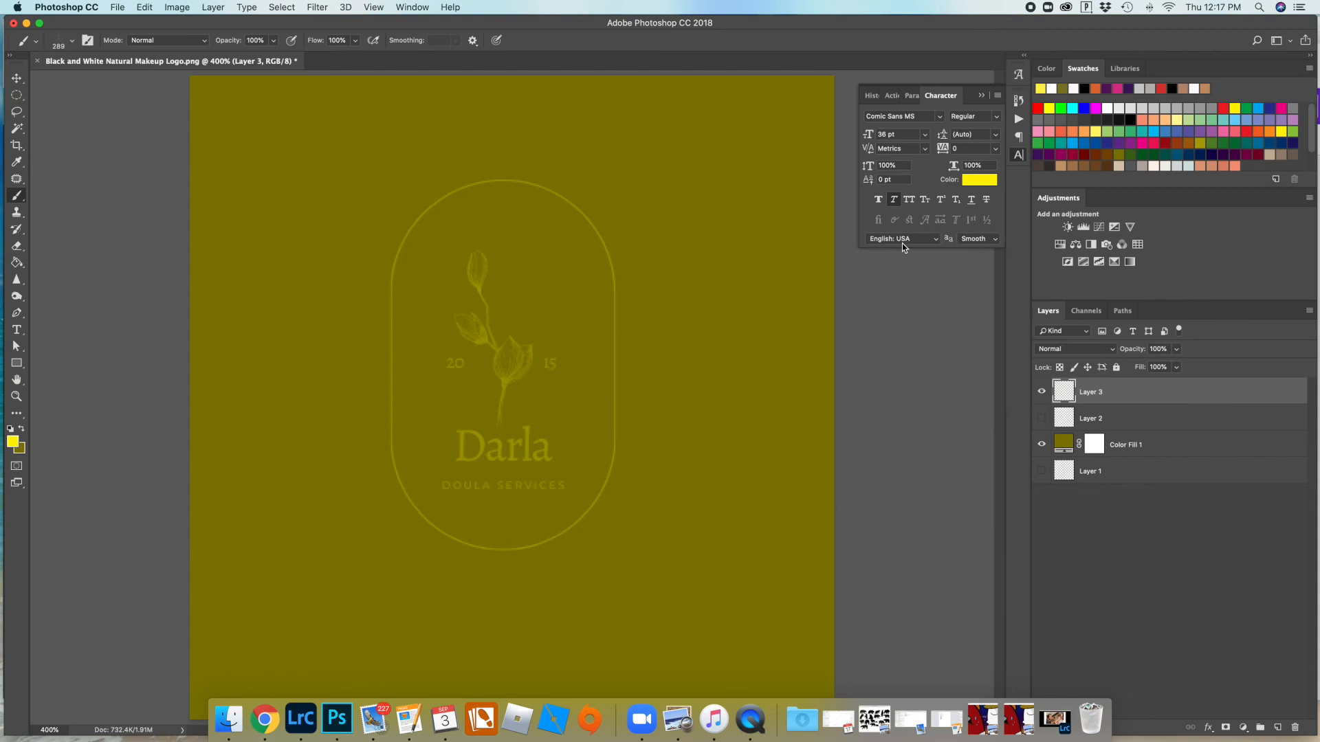
Hide the yellow logo layer, add a new layer and choose dark brown as the brush color.
left_click(1042, 392)
left_click(1277, 727)
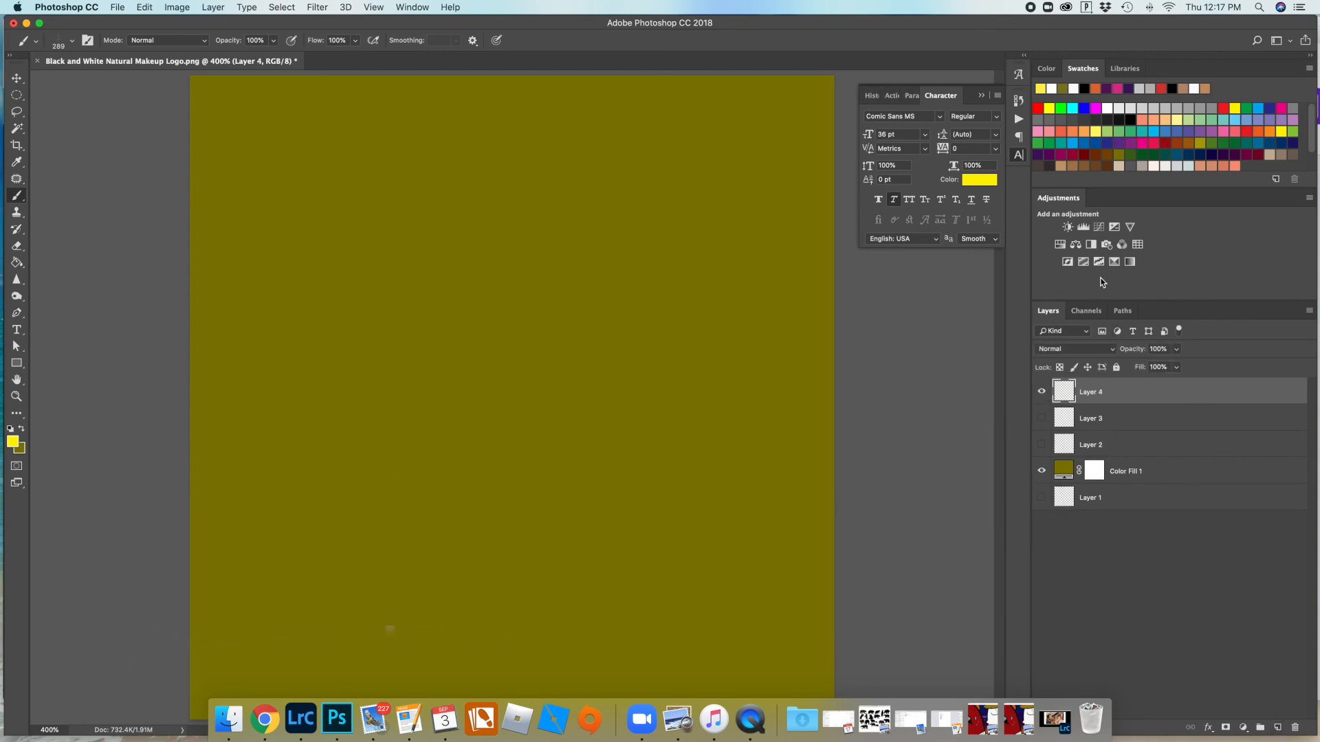
left_click(1112, 157)
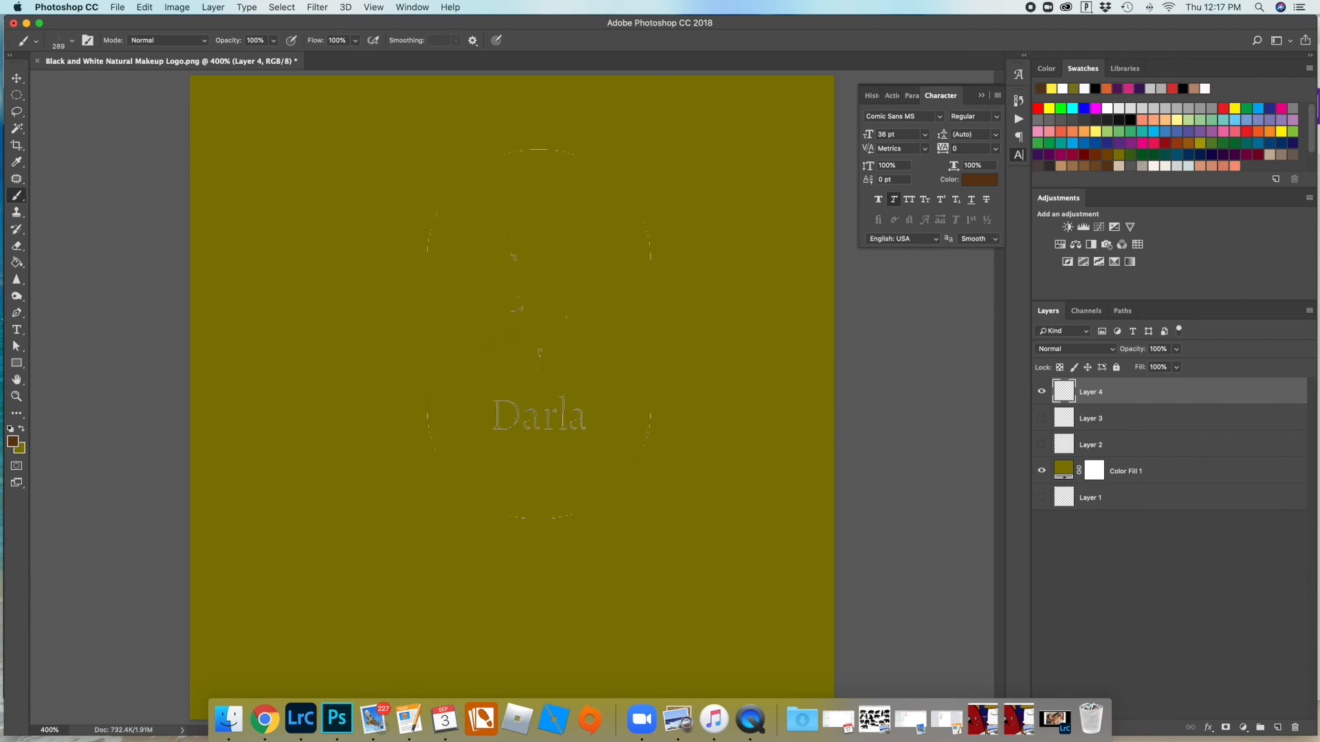